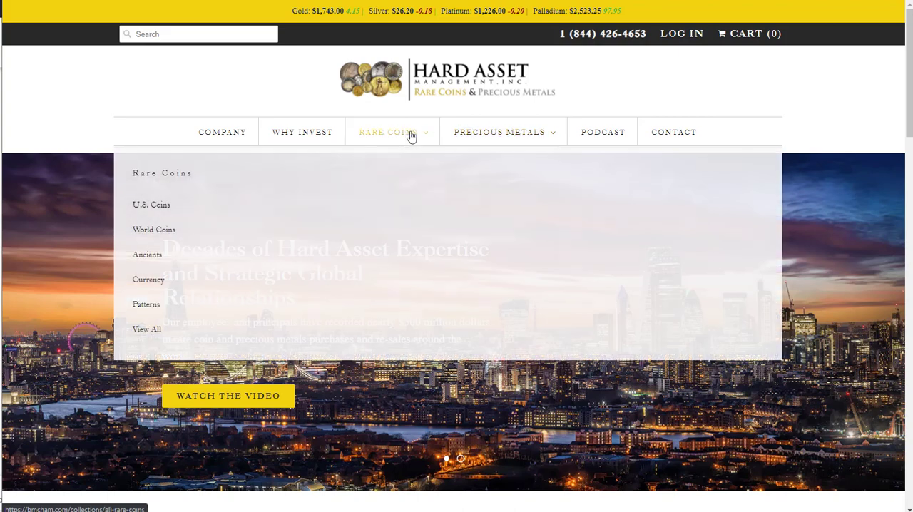
- Browse the U.S. Coins collection and view the product page of the 1876/5 $1 Indian Octagonal Dollar
{"action": "mouse_move", "coordinate": [393, 133]}
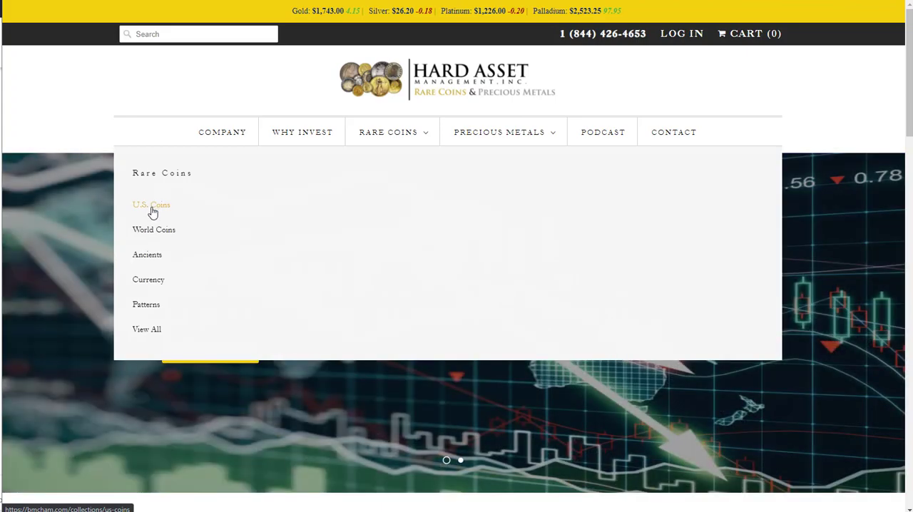
{"action": "left_click", "coordinate": [151, 208]}
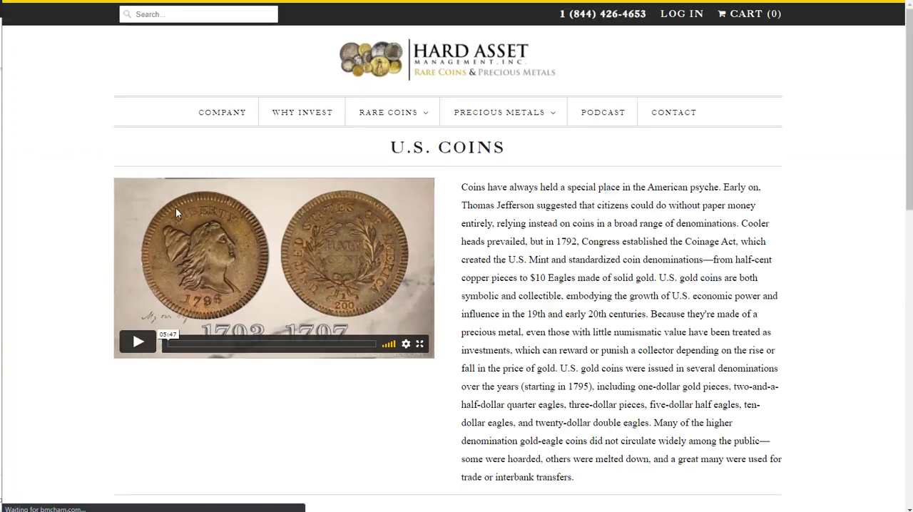
{"action": "scroll", "coordinate": [561, 299], "scroll_direction": "down", "scroll_amount": 5}
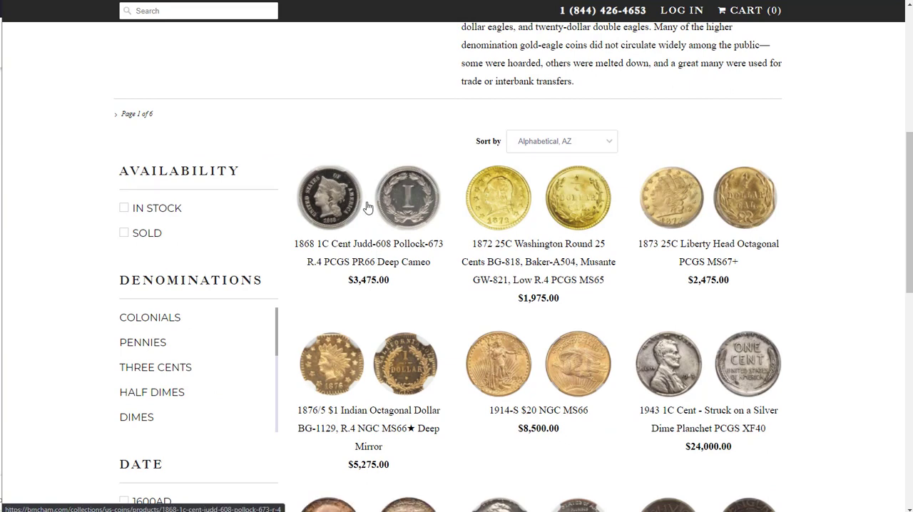
{"action": "scroll", "coordinate": [428, 207], "scroll_direction": "down", "scroll_amount": 1}
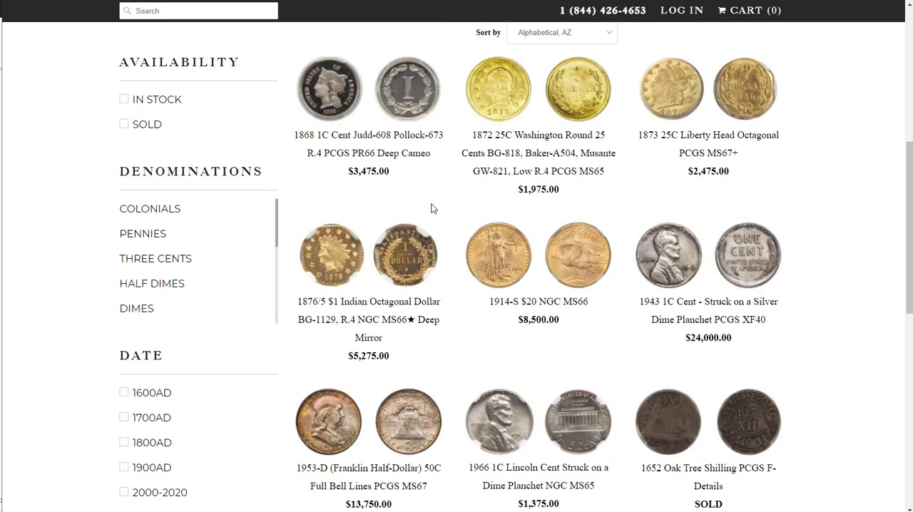
{"action": "left_click", "coordinate": [329, 253]}
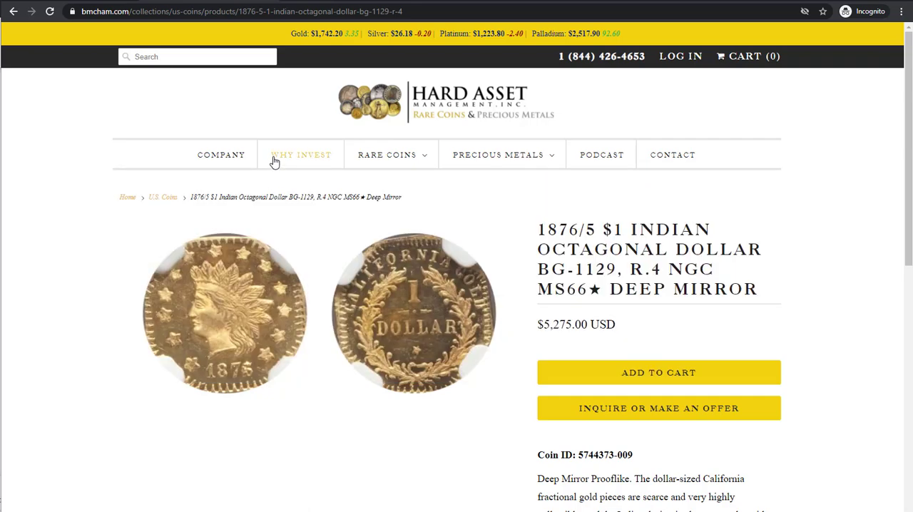
{"action": "mouse_move", "coordinate": [358, 152]}
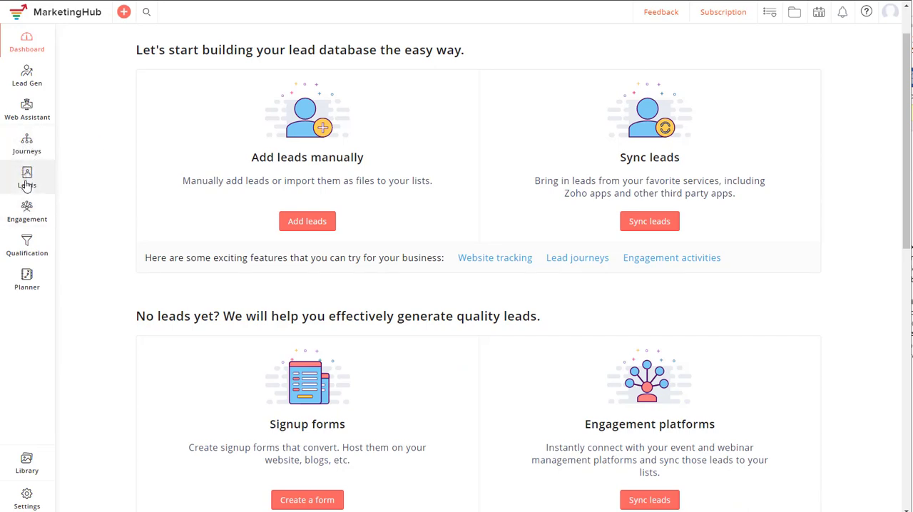
- Switch to Zoho MarketingHub and open the form for adding a product under Leads
{"action": "mouse_move", "coordinate": [26, 178]}
{"action": "left_click", "coordinate": [87, 283]}
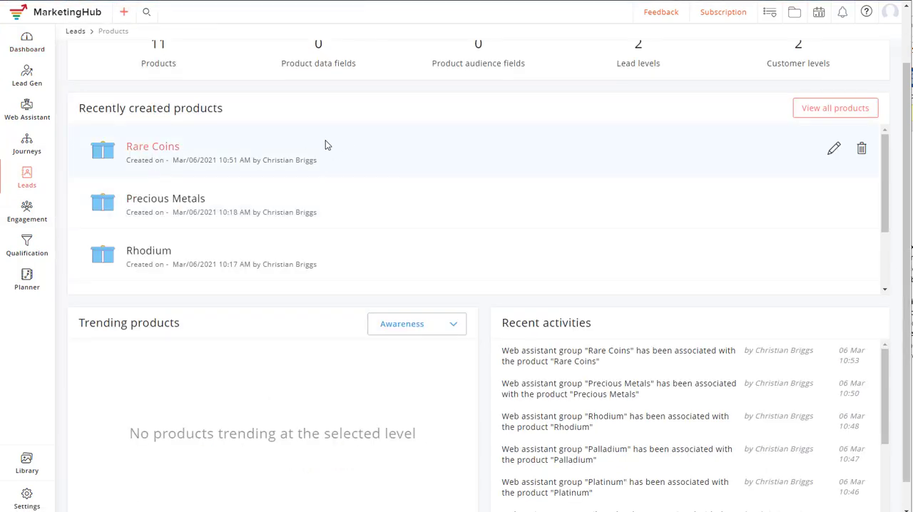
{"action": "scroll", "coordinate": [211, 159], "scroll_direction": "up", "scroll_amount": 2}
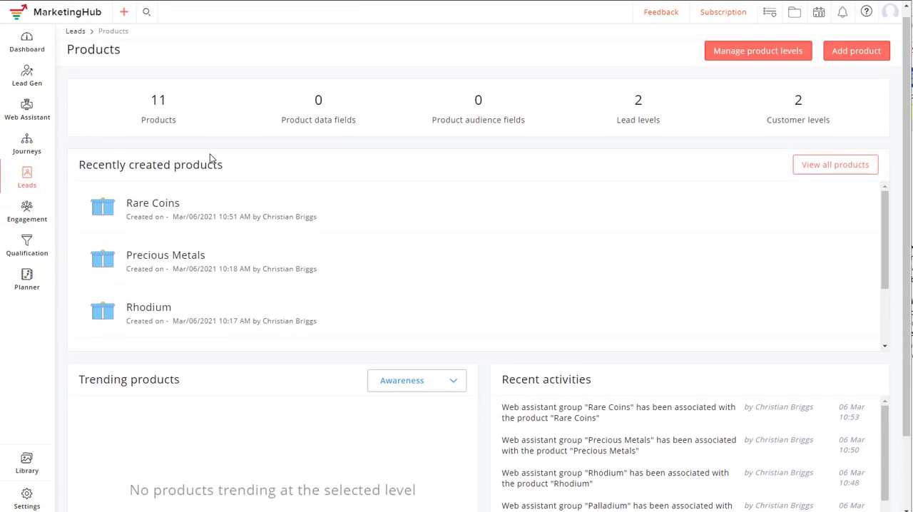
{"action": "left_click", "coordinate": [845, 57]}
- Name the new product U.S. Coins and give it the product code USCOINS
{"action": "left_click", "coordinate": [332, 97]}
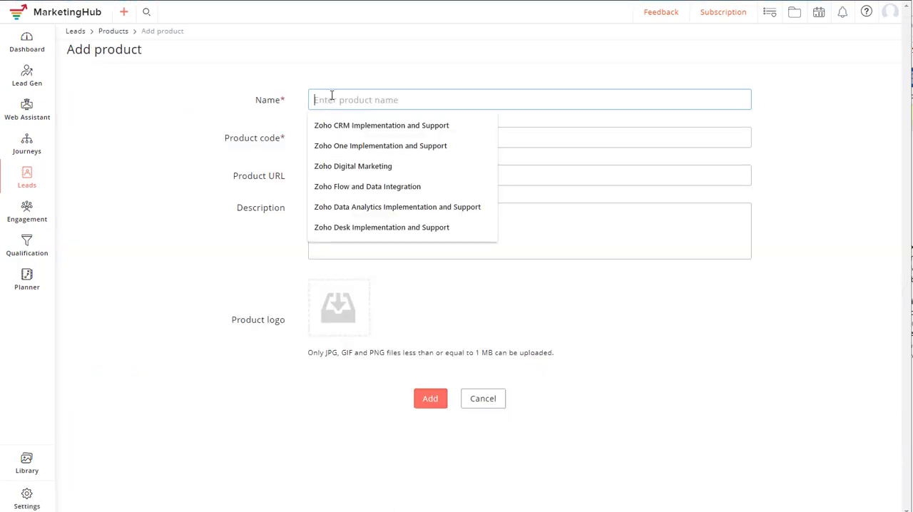
{"action": "type", "text": "Us"}
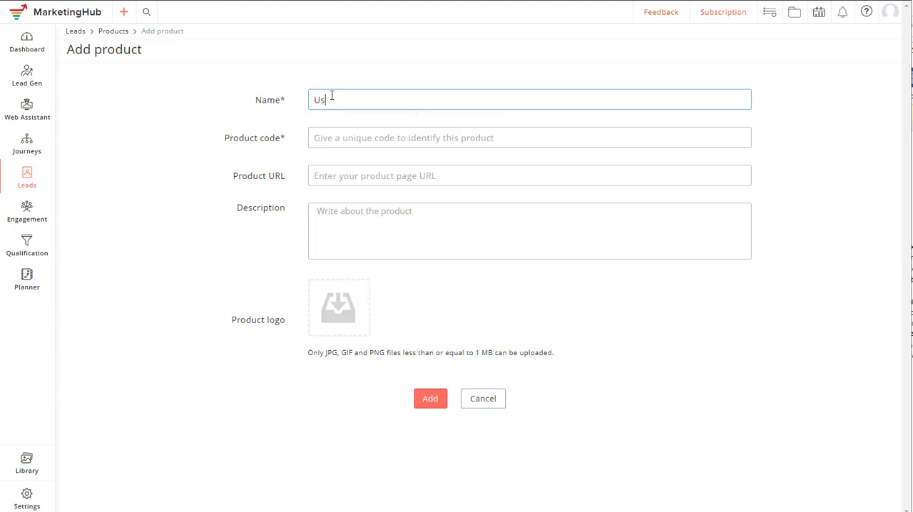
{"action": "key", "text": "BackSpace"}
{"action": "type", "text": "S"}
{"action": "key", "text": "BackSpace"}
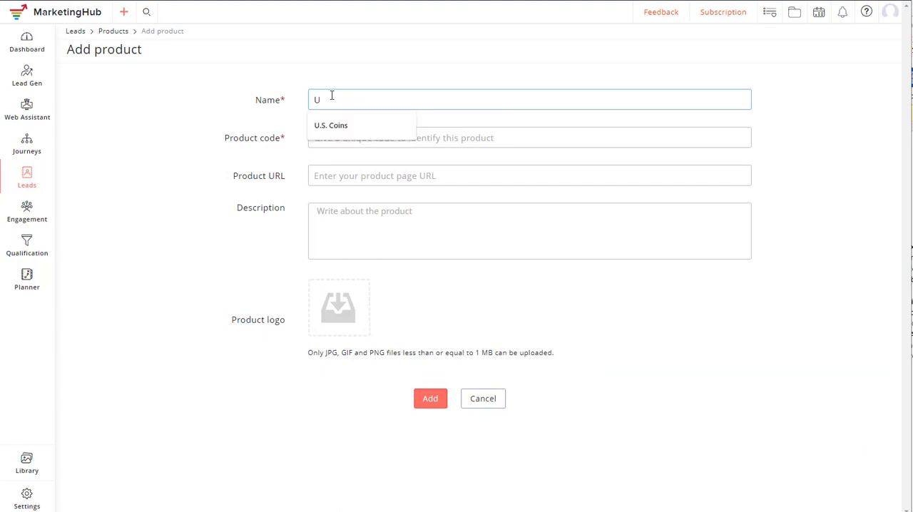
{"action": "key", "text": "Down"}
{"action": "key", "text": "Tab"}
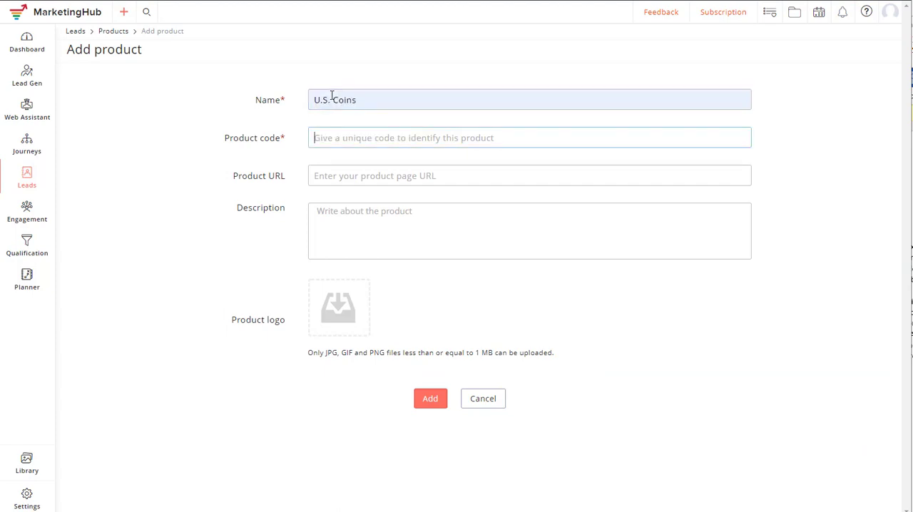
{"action": "left_click", "coordinate": [353, 143]}
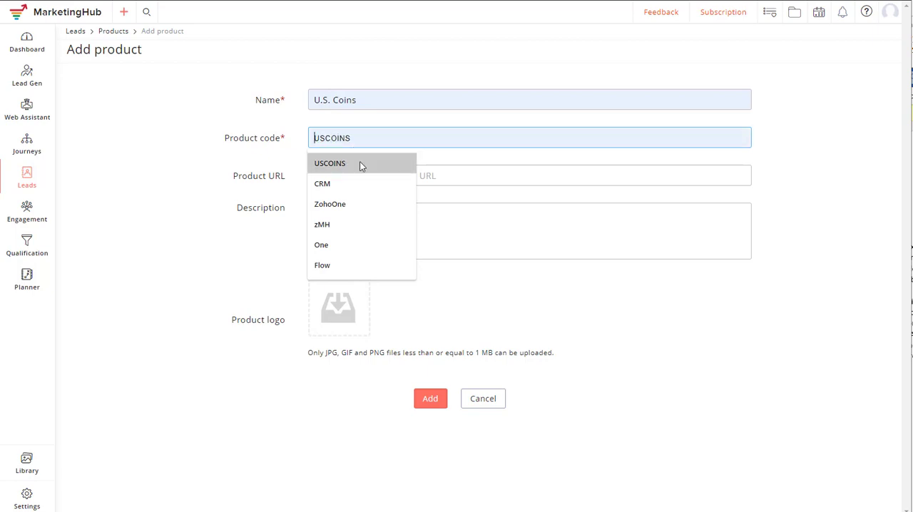
{"action": "left_click", "coordinate": [360, 163]}
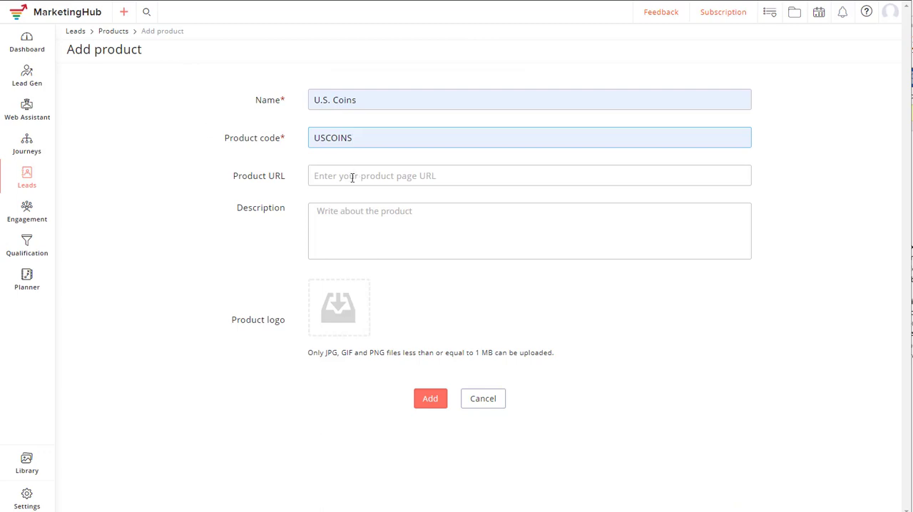
{"action": "left_click", "coordinate": [351, 177]}
{"action": "left_click", "coordinate": [342, 202]}
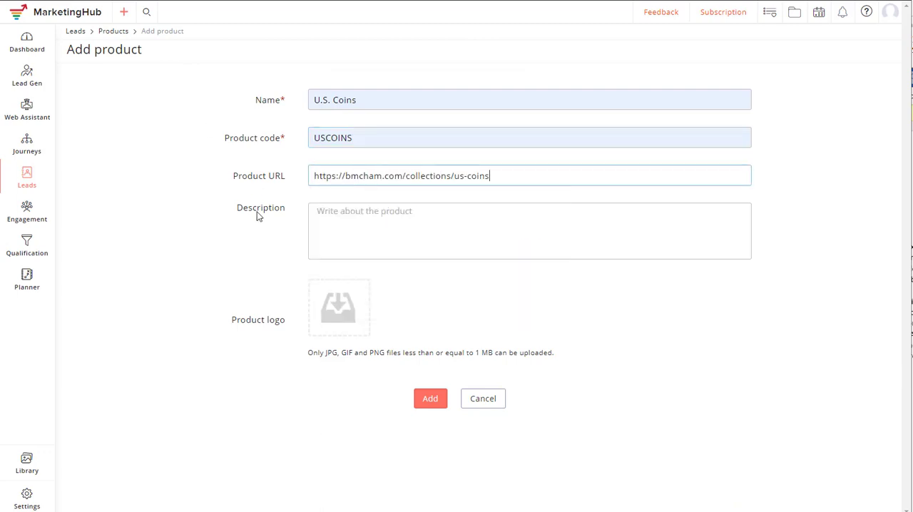
{"action": "left_click", "coordinate": [343, 217]}
{"action": "type", "text": "US"}
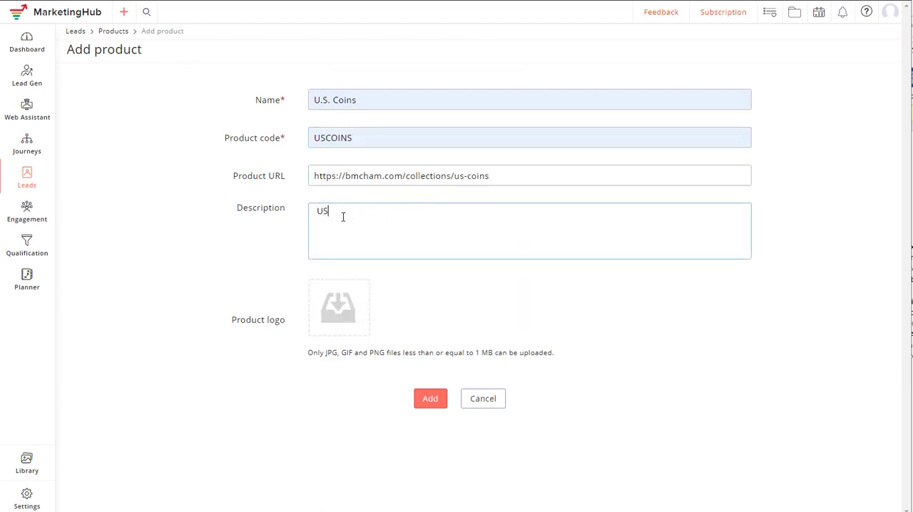
{"action": "type", "text": " Coins"}
{"action": "left_click", "coordinate": [426, 404]}
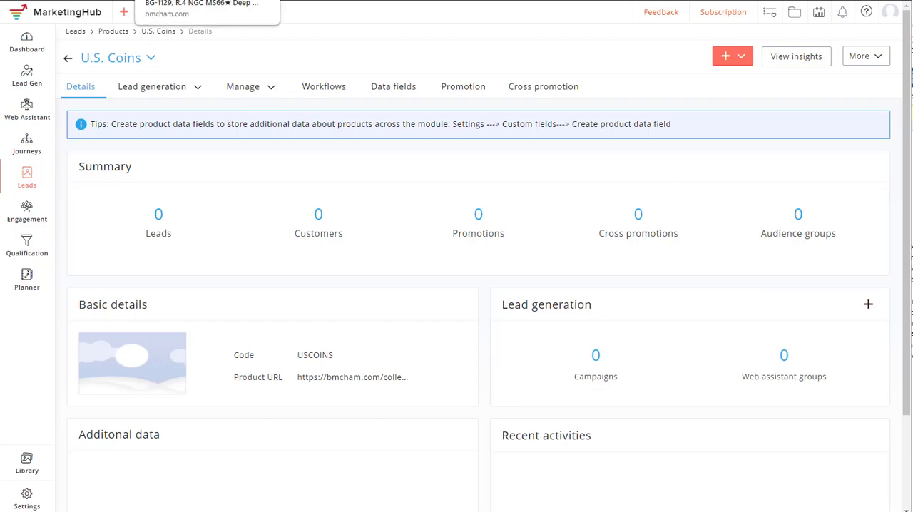
- Revisit the coin page on bmcham.com and open the web assistant groups of the U.S. Coins product in MarketingHub
{"action": "left_click", "coordinate": [201, 1]}
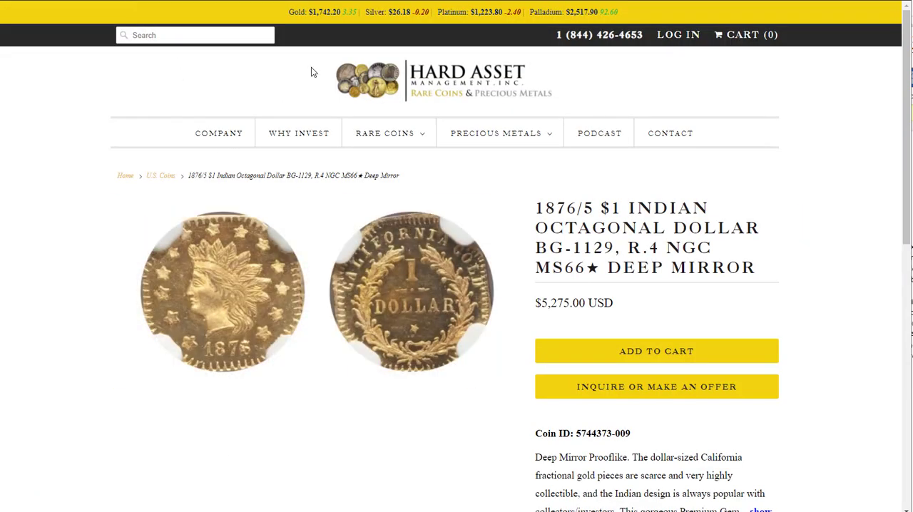
{"action": "mouse_move", "coordinate": [381, 135]}
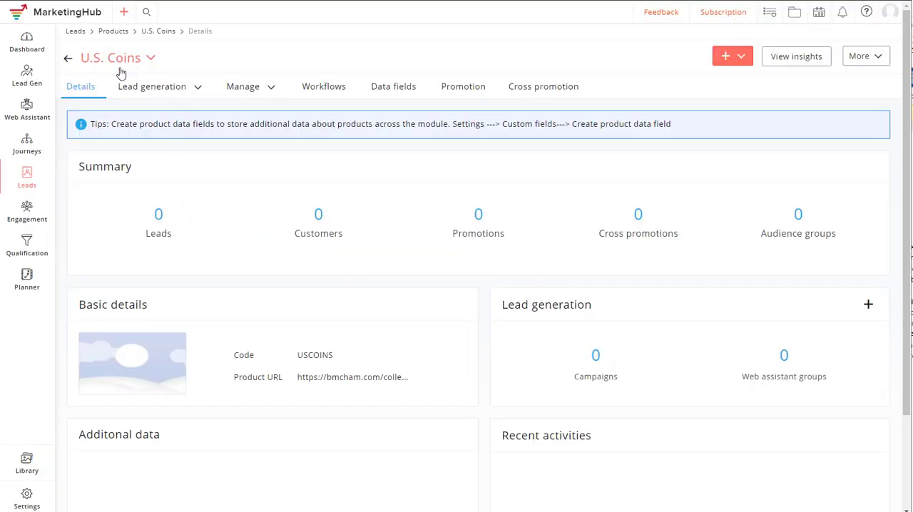
{"action": "left_click", "coordinate": [198, 89]}
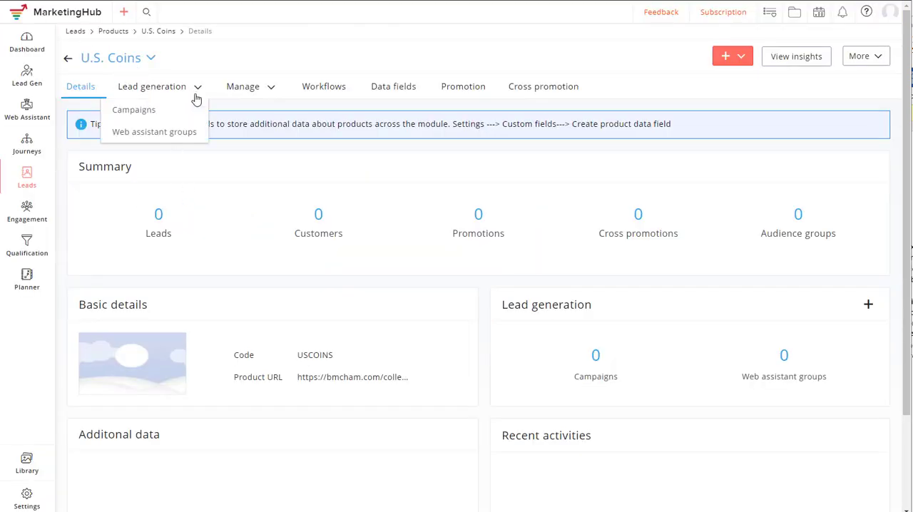
{"action": "left_click", "coordinate": [167, 133]}
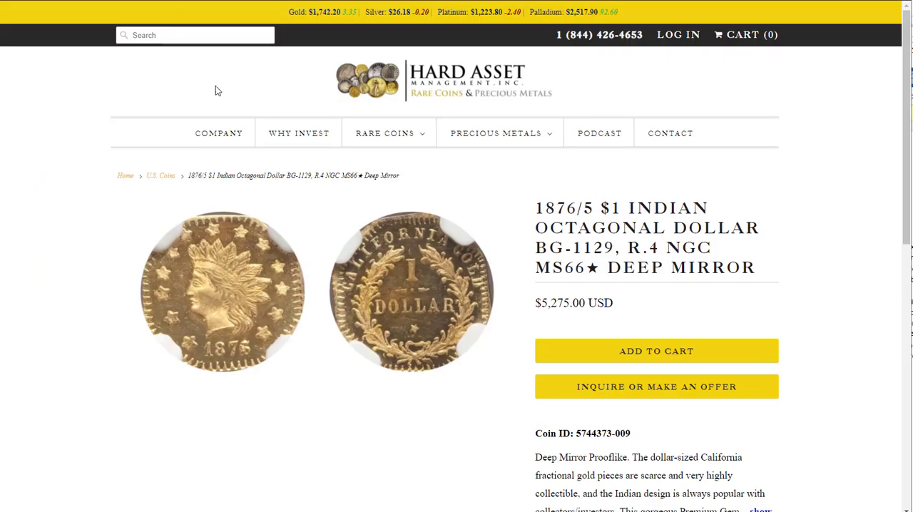
- Look through the web assistant groups available for association with the U.S. Coins product and cancel the association
{"action": "mouse_move", "coordinate": [378, 135]}
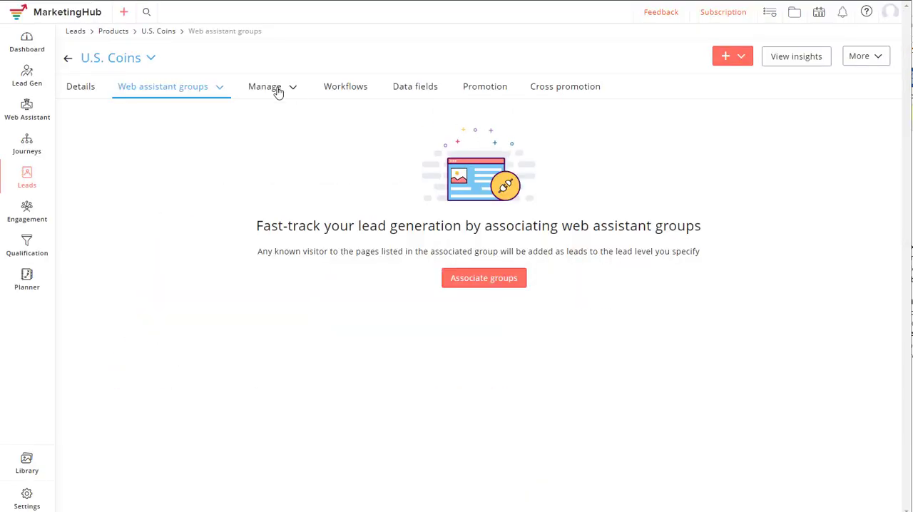
{"action": "left_click", "coordinate": [517, 280]}
{"action": "left_click", "coordinate": [405, 72]}
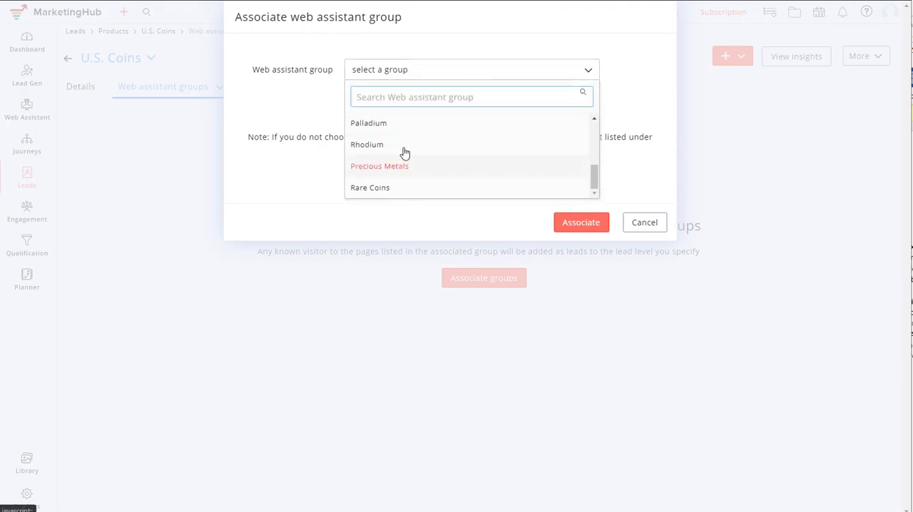
{"action": "scroll", "coordinate": [403, 150], "scroll_direction": "up", "scroll_amount": 5}
{"action": "scroll", "coordinate": [405, 150], "scroll_direction": "down", "scroll_amount": 4}
{"action": "left_click", "coordinate": [318, 178]}
{"action": "left_click", "coordinate": [656, 227]}
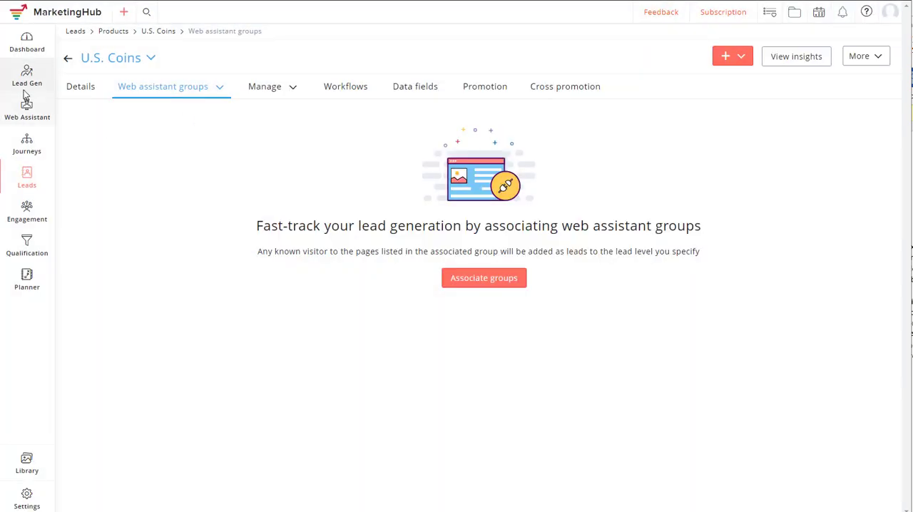
- Open the list of tracked pages for the bmcham.com website in Web Assistant
{"action": "right_click", "coordinate": [26, 107]}
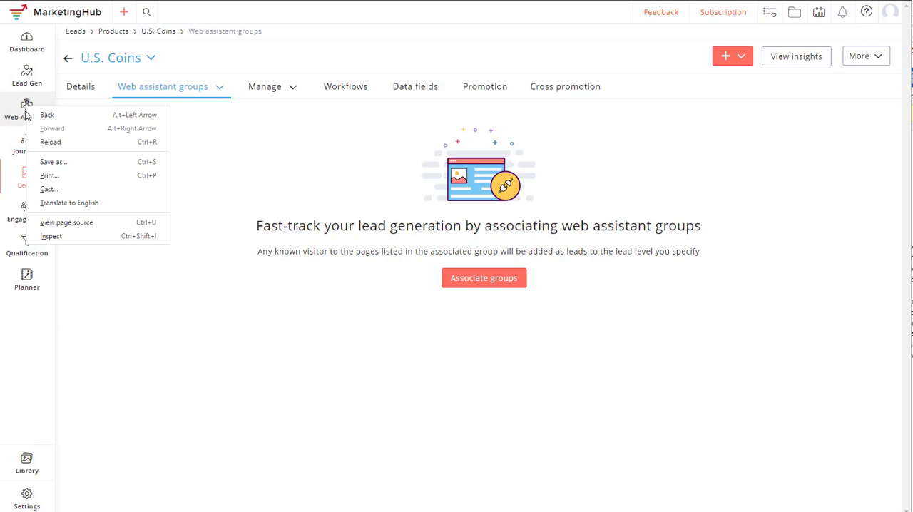
{"action": "key", "text": "Escape"}
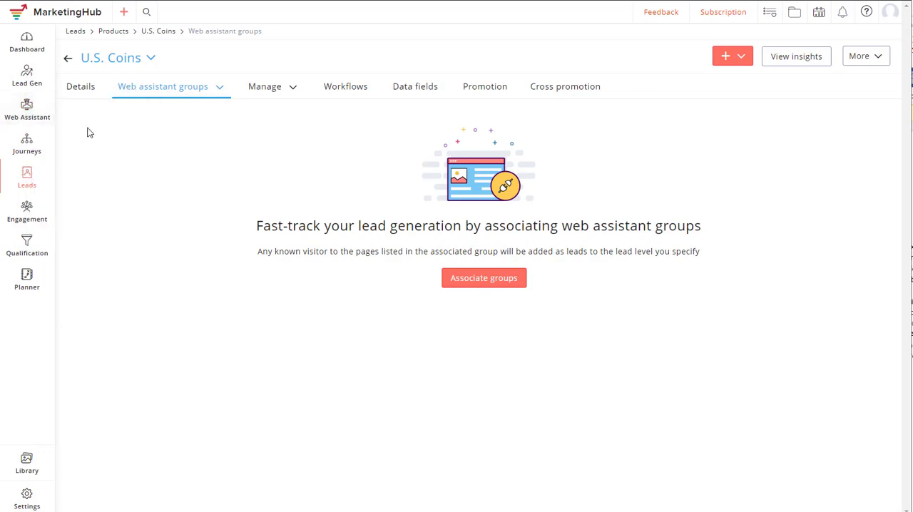
{"action": "mouse_move", "coordinate": [41, 112]}
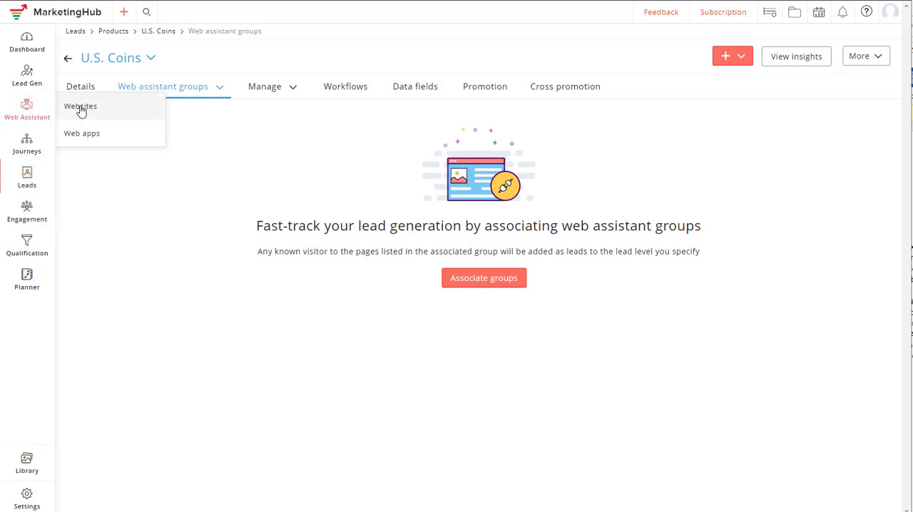
{"action": "left_click", "coordinate": [80, 108]}
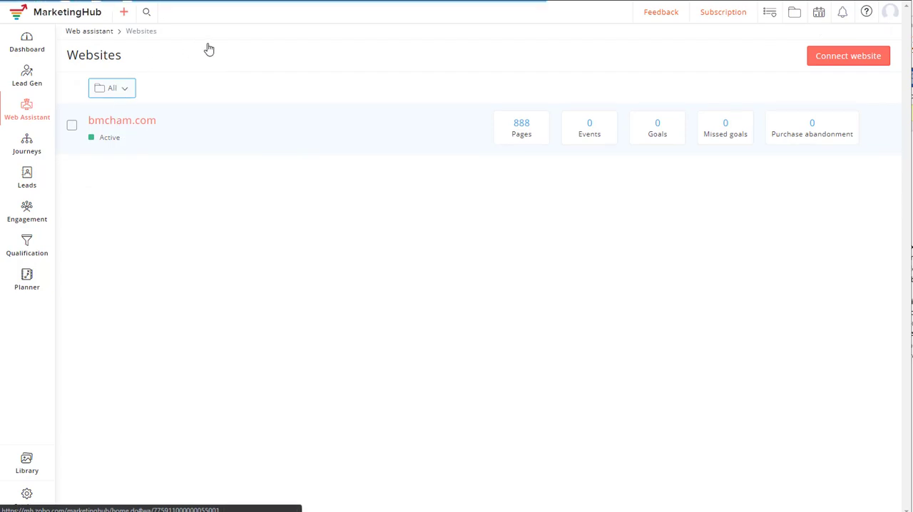
{"action": "left_click", "coordinate": [149, 101]}
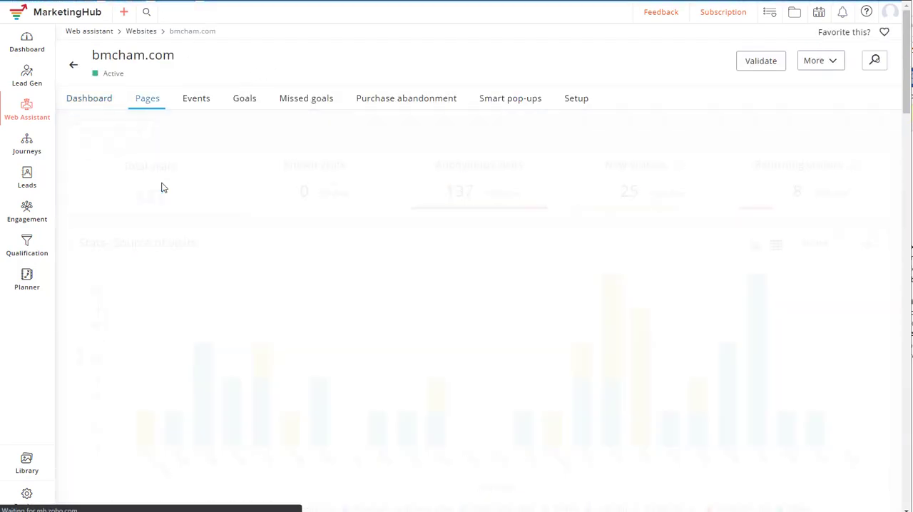
- Start a new page group for the bmcham.com pages and name it U.S Coins
{"action": "left_click", "coordinate": [152, 130]}
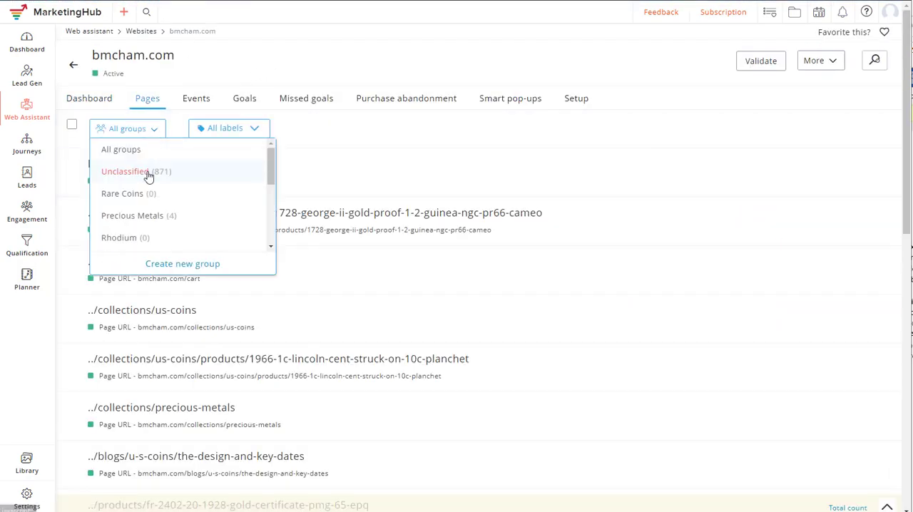
{"action": "scroll", "coordinate": [147, 176], "scroll_direction": "down", "scroll_amount": 3}
{"action": "scroll", "coordinate": [147, 178], "scroll_direction": "down", "scroll_amount": 4}
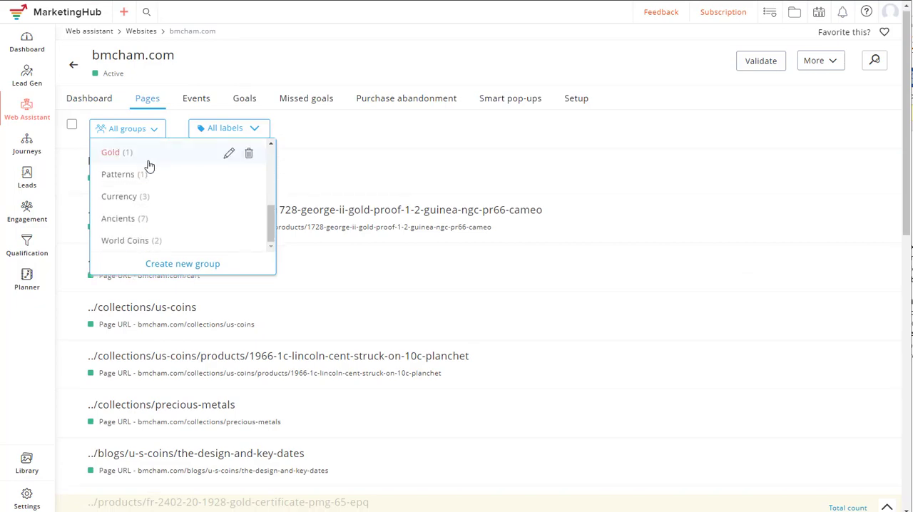
{"action": "left_click", "coordinate": [184, 264]}
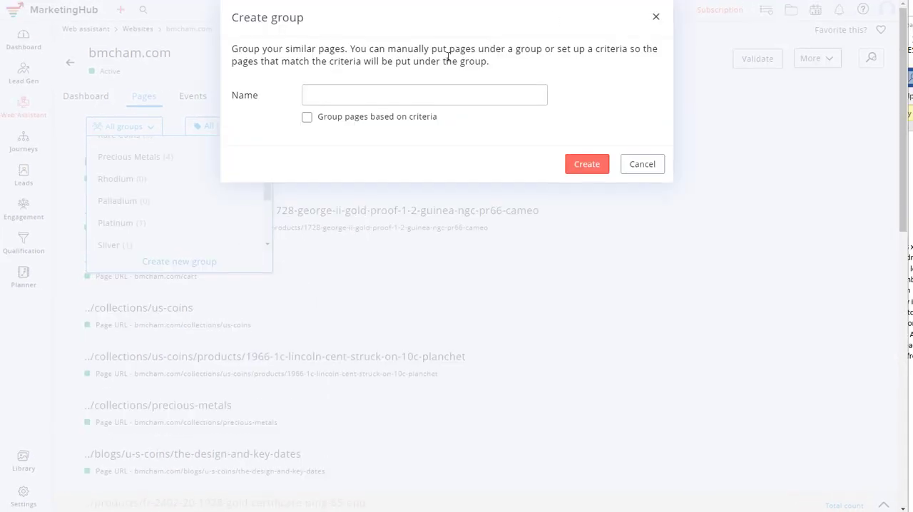
{"action": "left_click", "coordinate": [353, 96]}
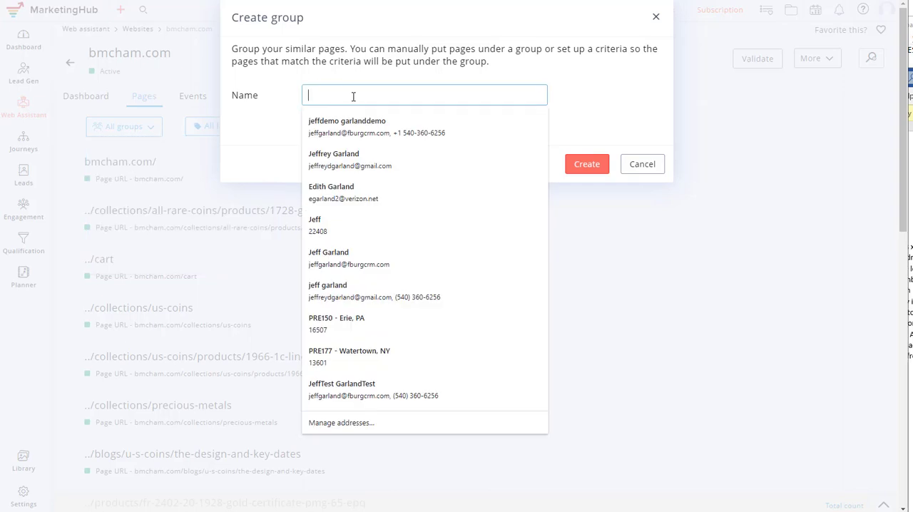
{"action": "type", "text": "U.S Coins"}
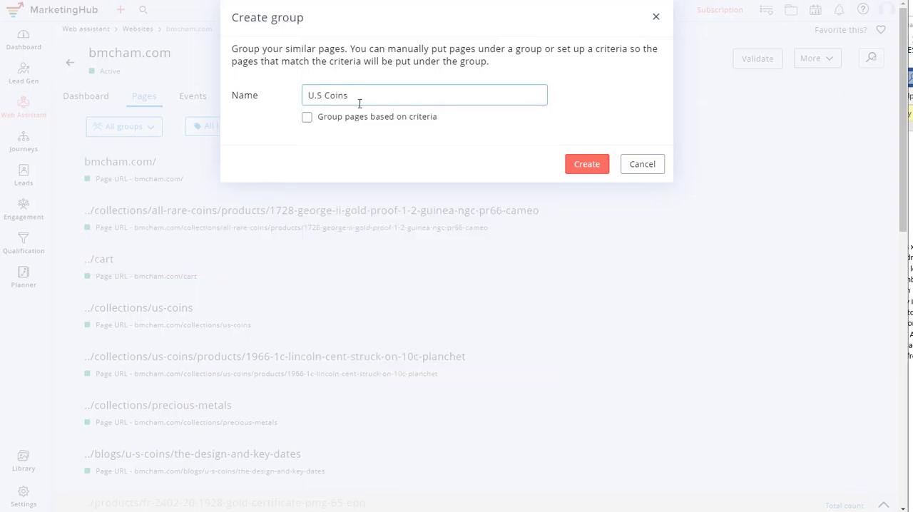
- Group the pages by the criterion Pages contain /collections/us-coins and create the group
{"action": "left_click", "coordinate": [307, 119]}
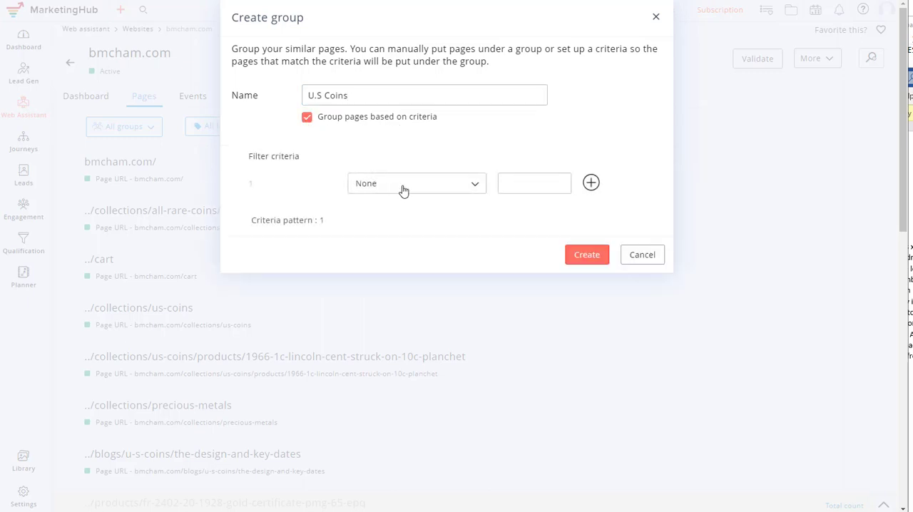
{"action": "left_click", "coordinate": [404, 191]}
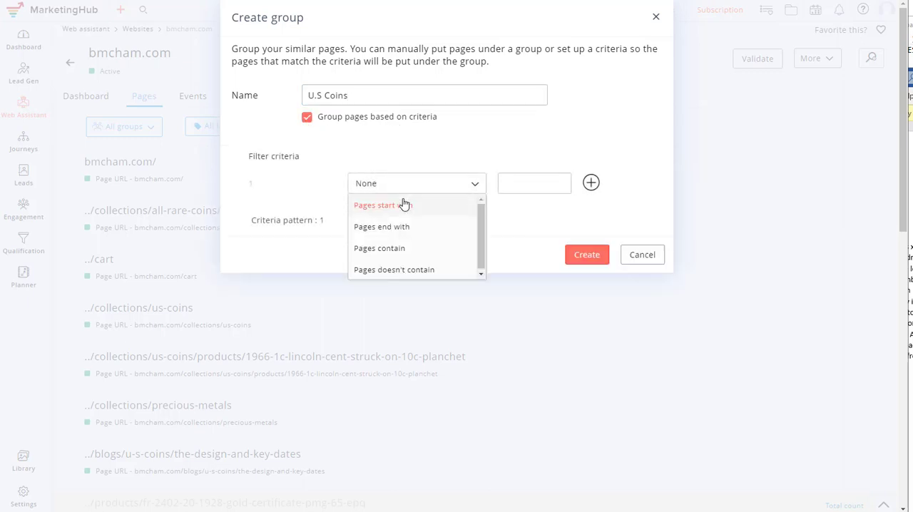
{"action": "left_click", "coordinate": [379, 249]}
{"action": "left_click", "coordinate": [510, 184]}
{"action": "type", "text": "/c"}
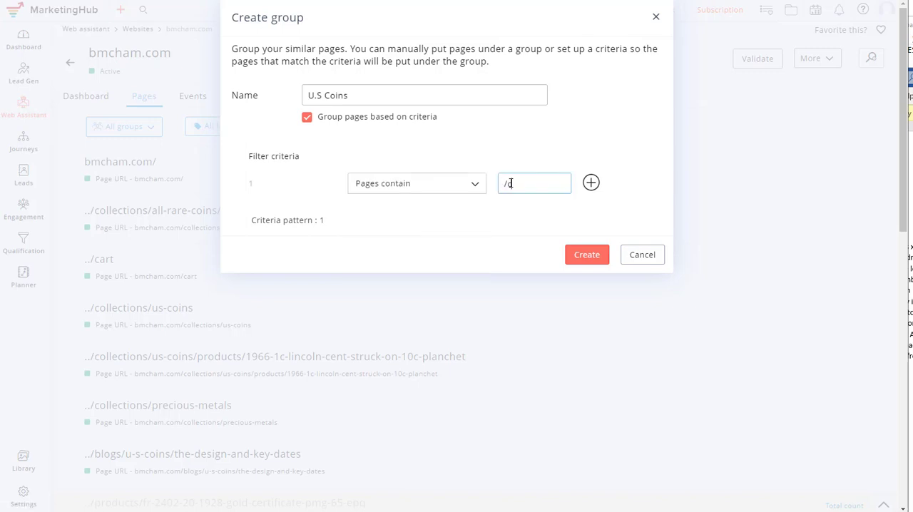
{"action": "type", "text": "ollection"}
{"action": "type", "text": "s/us-coins"}
{"action": "left_click_drag", "start_coordinate": [511, 184], "coordinate": [568, 184]}
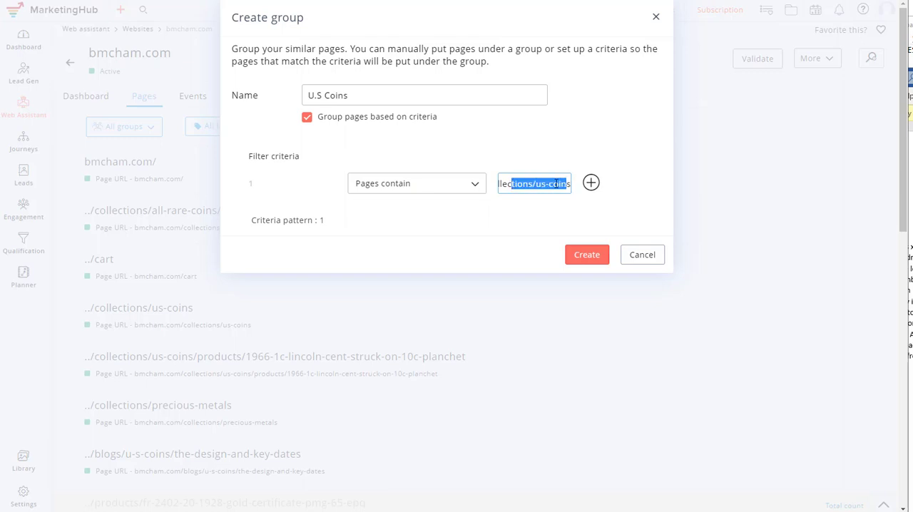
{"action": "left_click", "coordinate": [456, 206]}
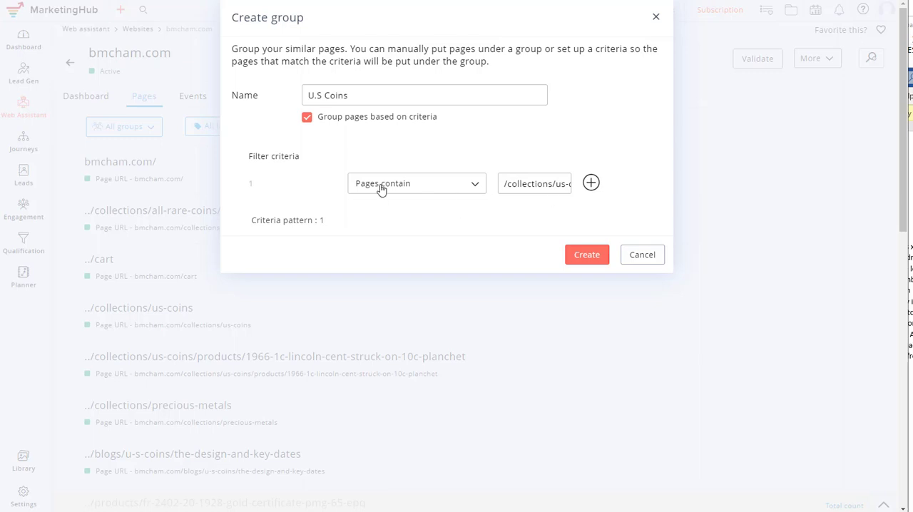
{"action": "left_click", "coordinate": [580, 258]}
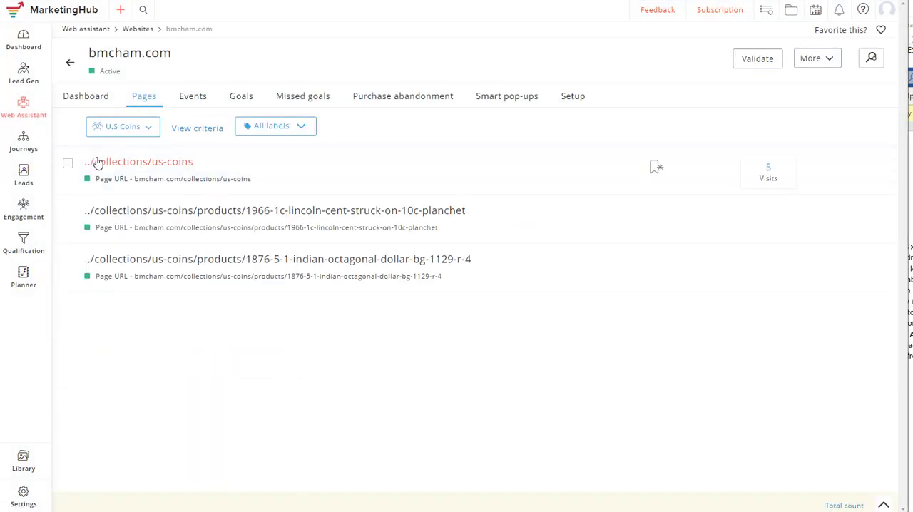
- Open the web assistant groups of the U.S. Coins product
{"action": "mouse_move", "coordinate": [27, 180]}
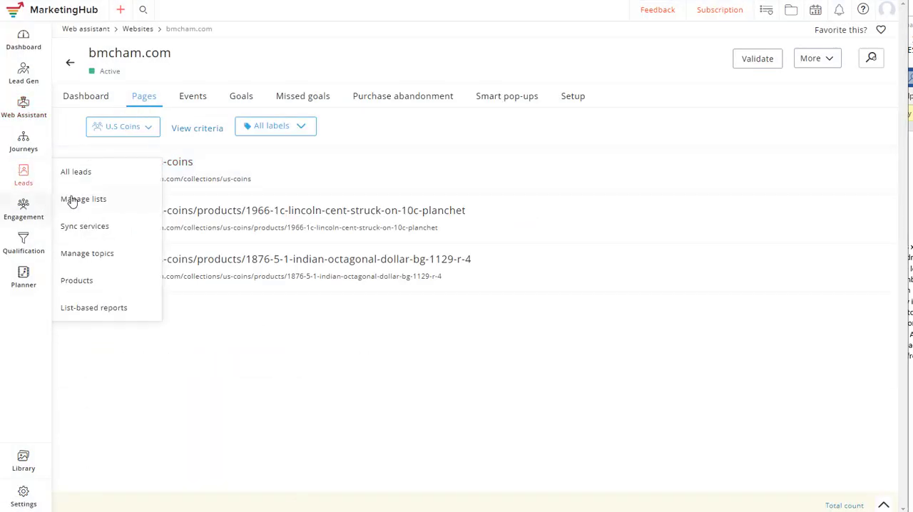
{"action": "left_click", "coordinate": [84, 283]}
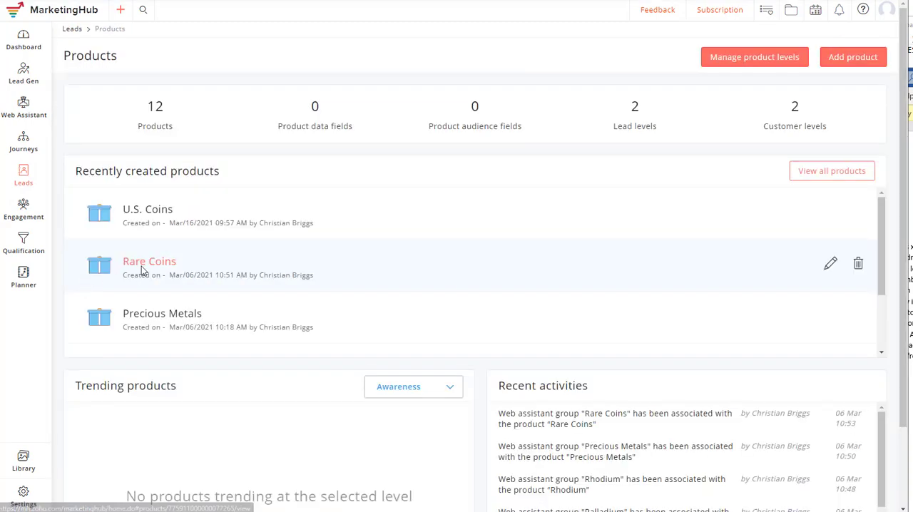
{"action": "left_click", "coordinate": [155, 214]}
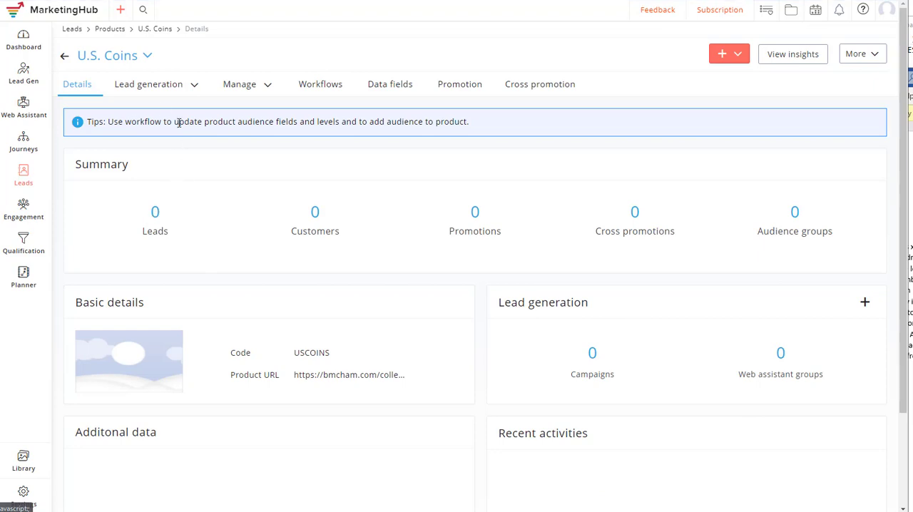
{"action": "left_click", "coordinate": [194, 86]}
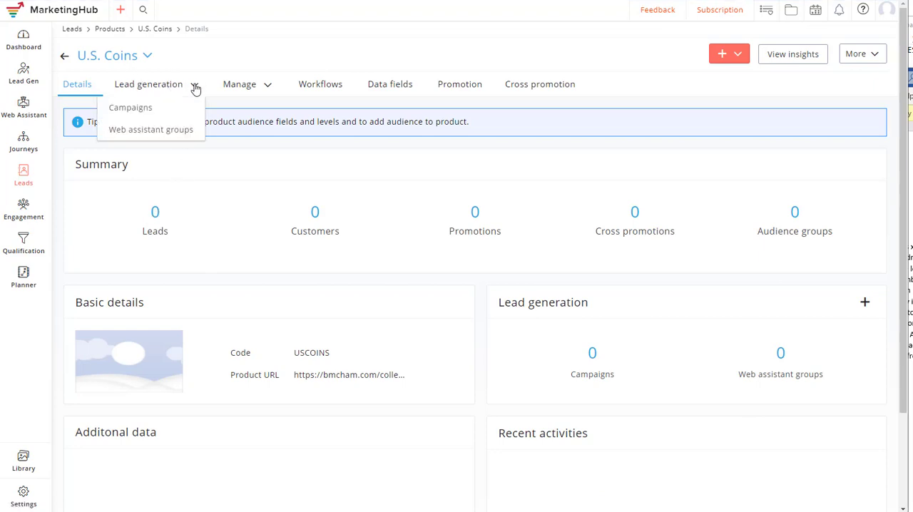
{"action": "left_click", "coordinate": [151, 131]}
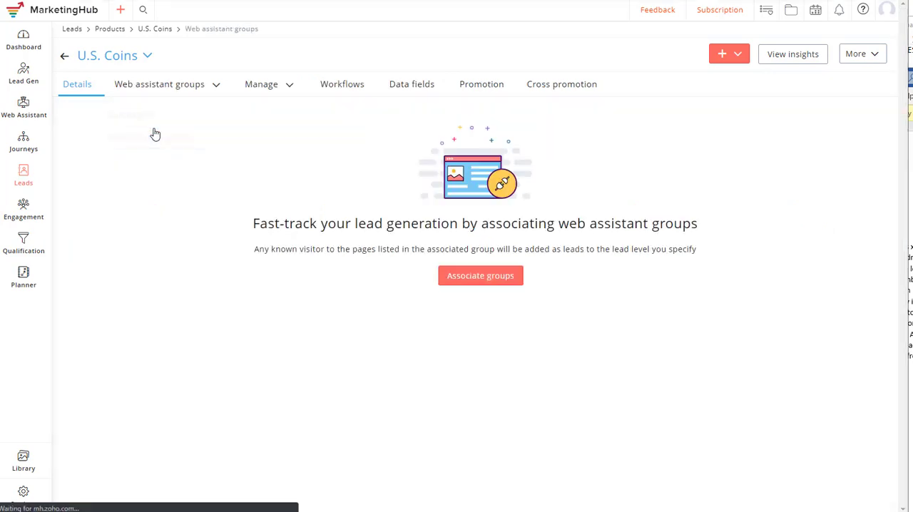
- Associate the U.S Coins web assistant group with the product, adding the pages' known visitors as leads to the Awareness level
{"action": "left_click", "coordinate": [483, 277]}
{"action": "left_click", "coordinate": [380, 71]}
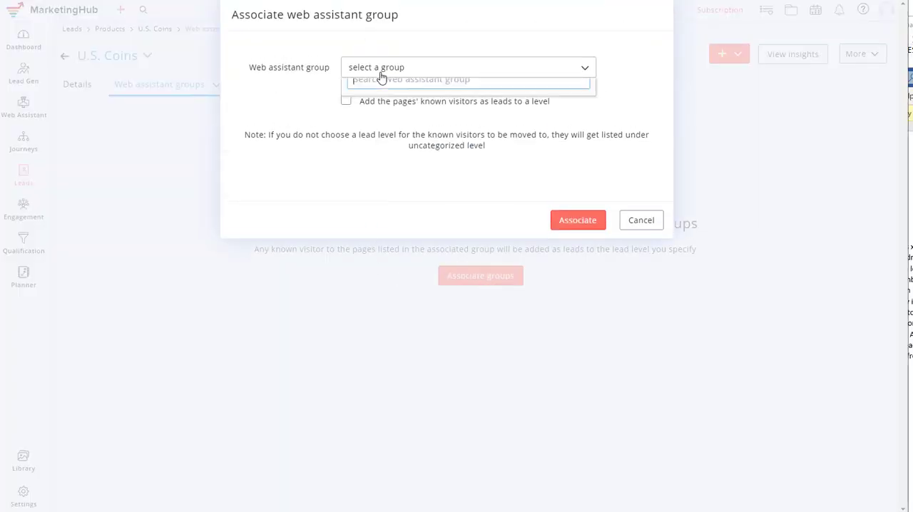
{"action": "scroll", "coordinate": [409, 130], "scroll_direction": "down", "scroll_amount": 5}
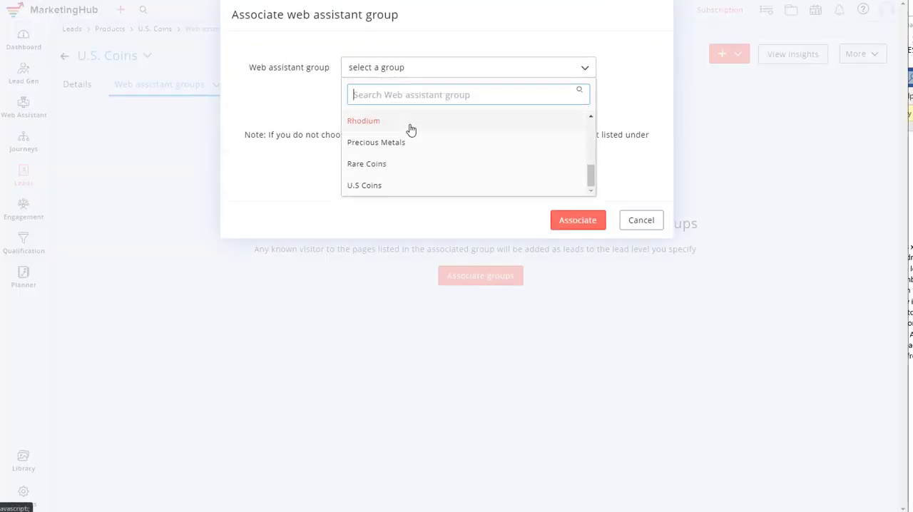
{"action": "left_click", "coordinate": [394, 187]}
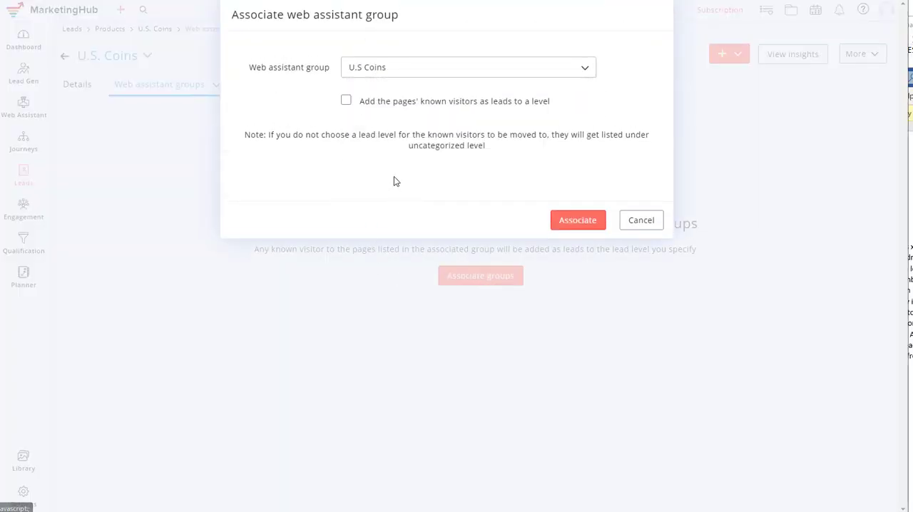
{"action": "left_click", "coordinate": [347, 103]}
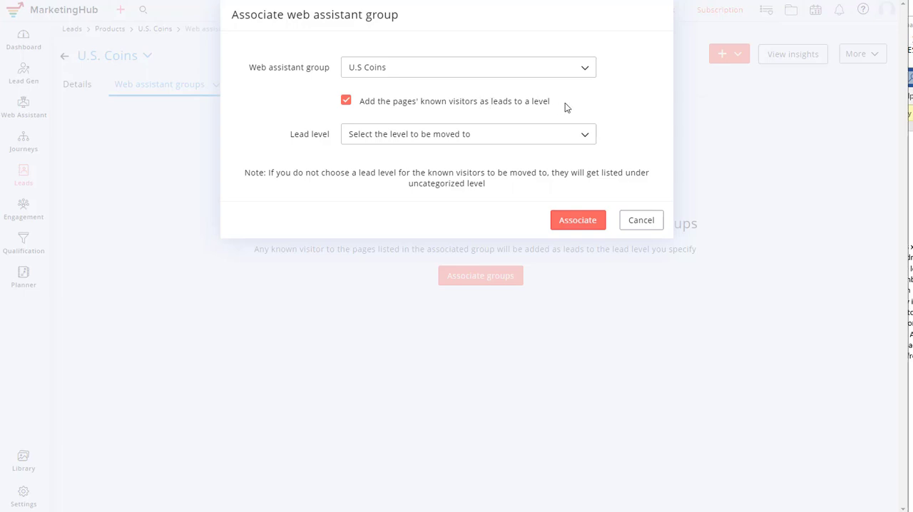
{"action": "left_click", "coordinate": [411, 136]}
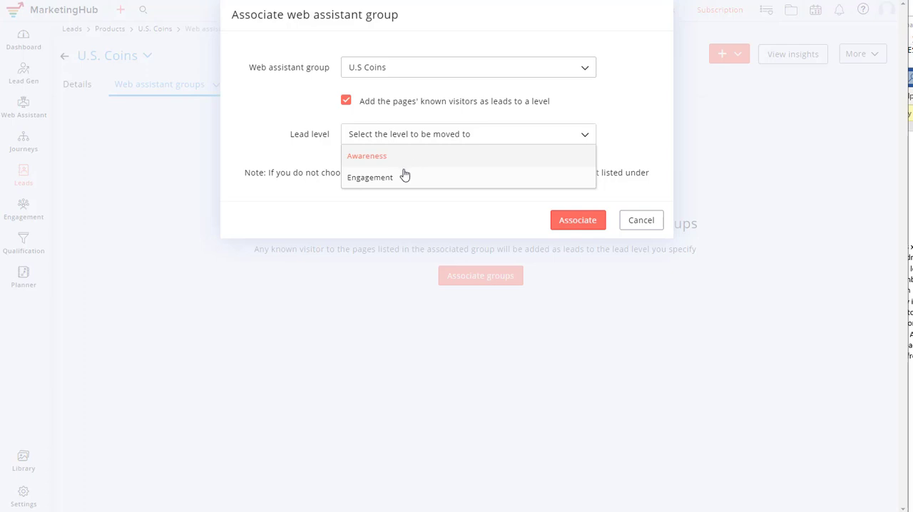
{"action": "left_click", "coordinate": [367, 159]}
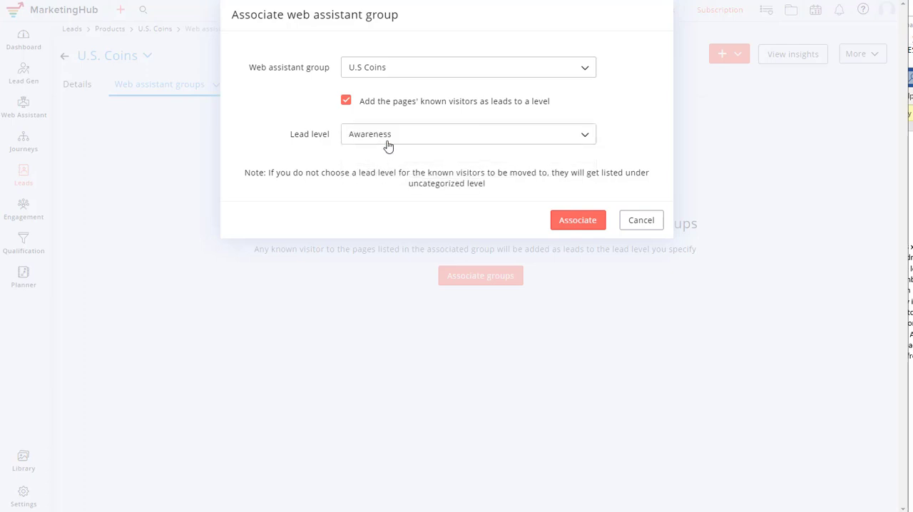
{"action": "left_click", "coordinate": [582, 221]}
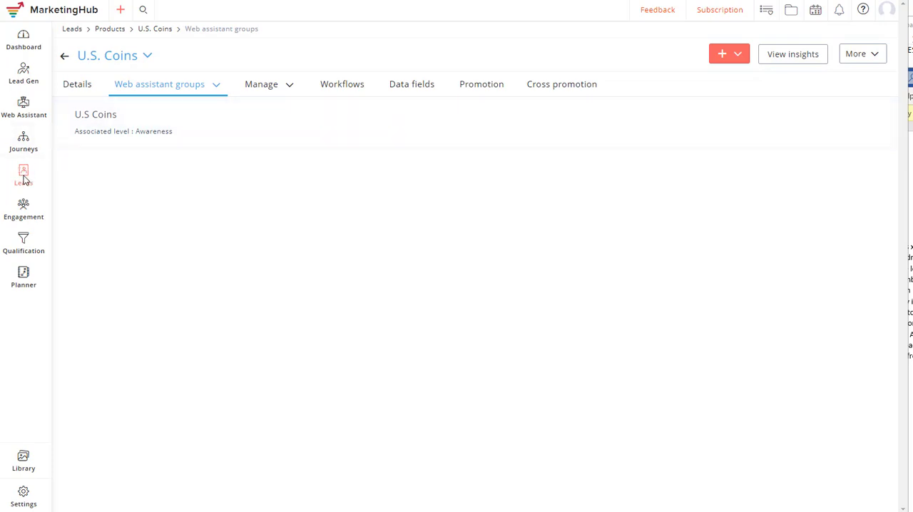
{"action": "mouse_move", "coordinate": [23, 180]}
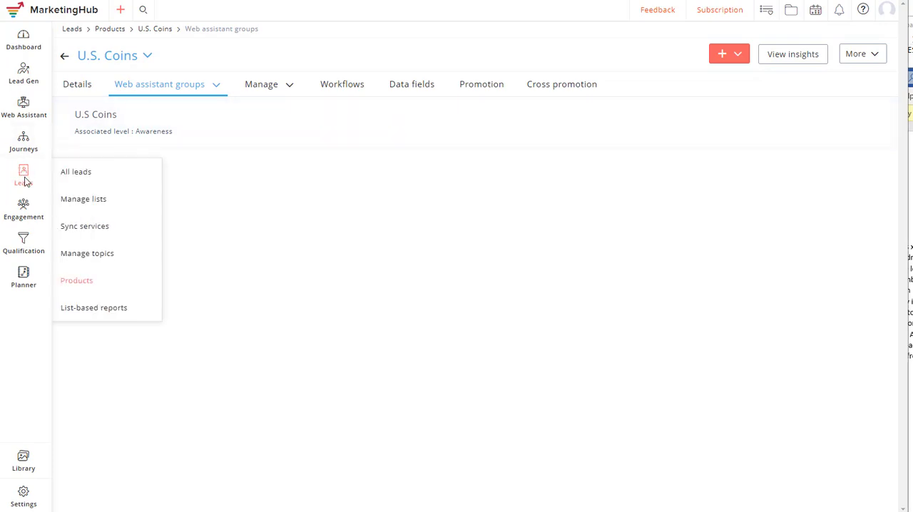
{"action": "left_click", "coordinate": [83, 202]}
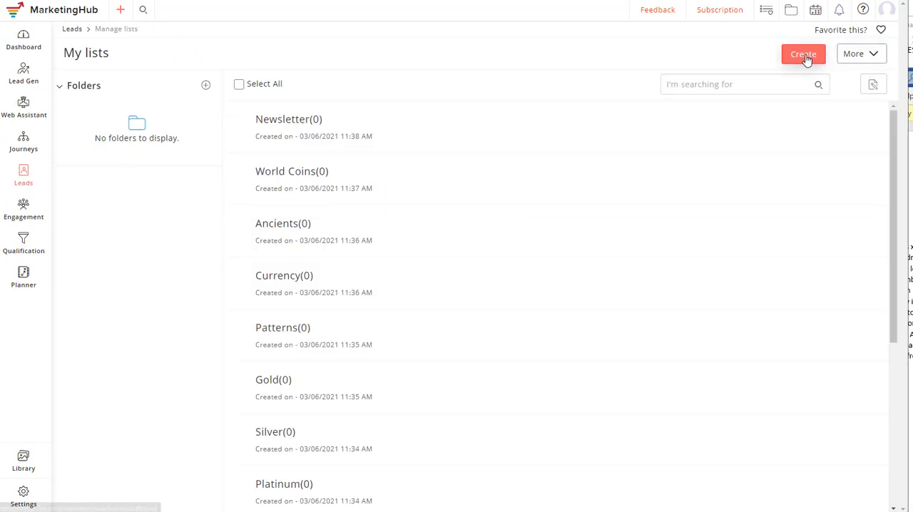
{"action": "left_click", "coordinate": [804, 55]}
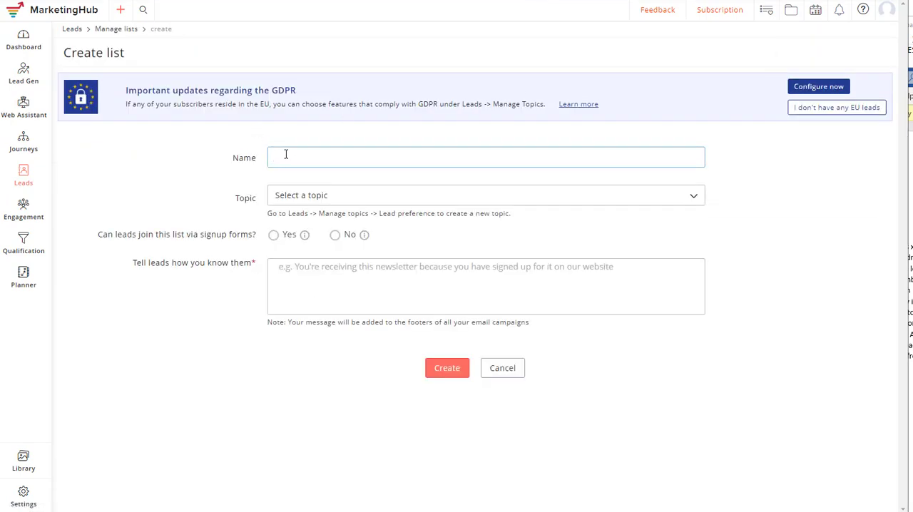
{"action": "type", "text": "U.S Coins"}
{"action": "left_click", "coordinate": [316, 199]}
{"action": "scroll", "coordinate": [312, 253], "scroll_direction": "down", "scroll_amount": 3}
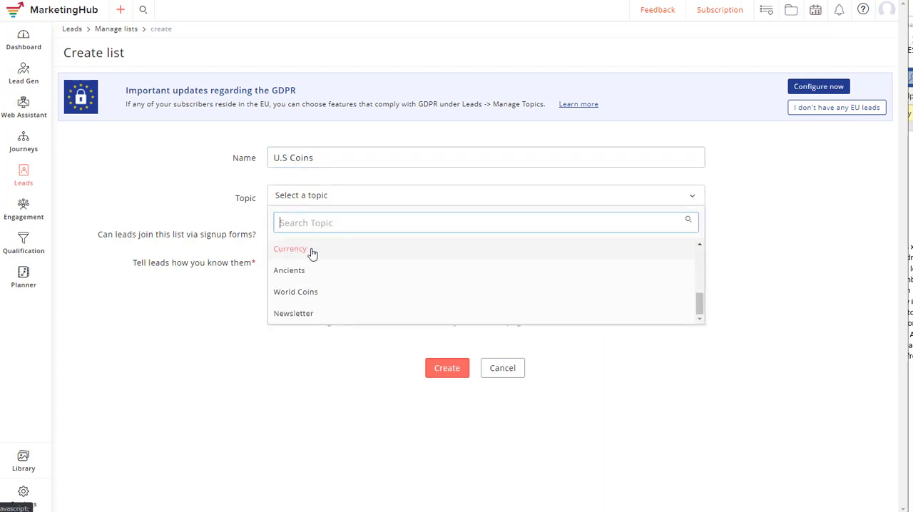
{"action": "scroll", "coordinate": [310, 292], "scroll_direction": "up", "scroll_amount": 5}
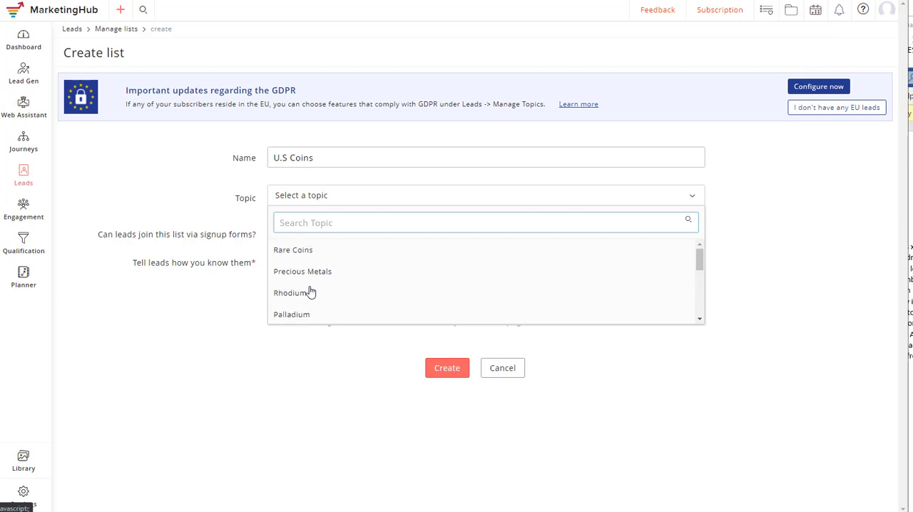
{"action": "scroll", "coordinate": [311, 292], "scroll_direction": "down", "scroll_amount": 4}
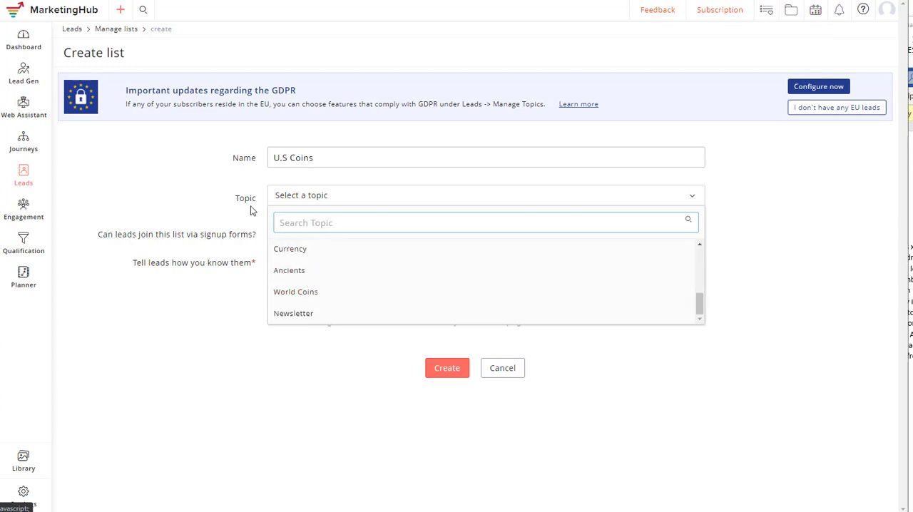
{"action": "left_click", "coordinate": [221, 205]}
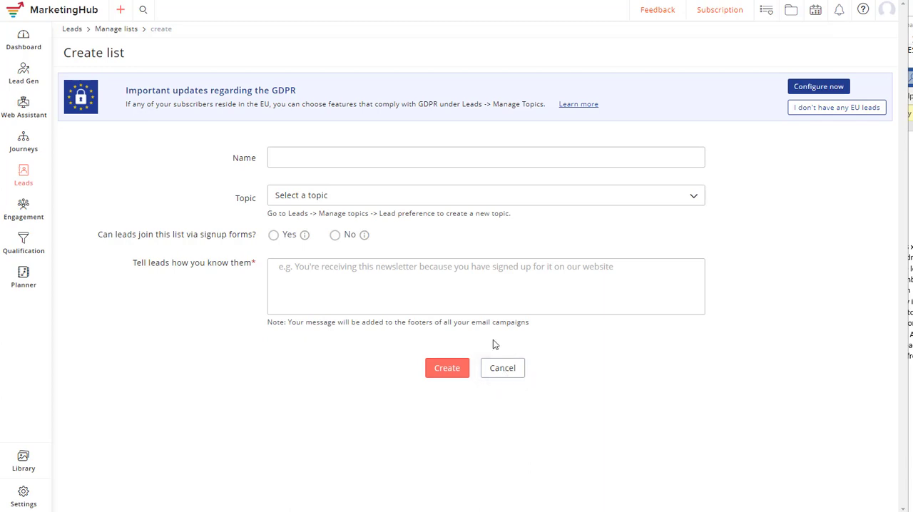
{"action": "left_click", "coordinate": [502, 368]}
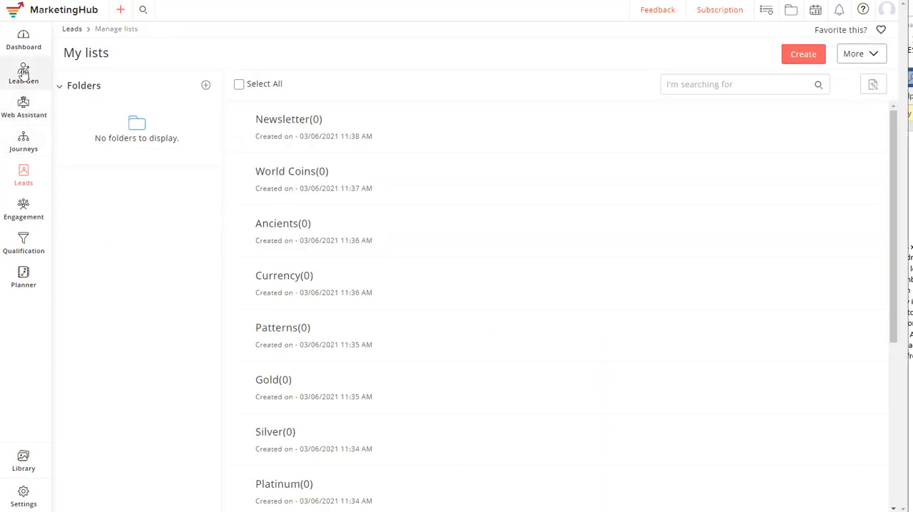
- Open the topic configuration of the email preference page and go to the end of the brand topic list
{"action": "mouse_move", "coordinate": [47, 190]}
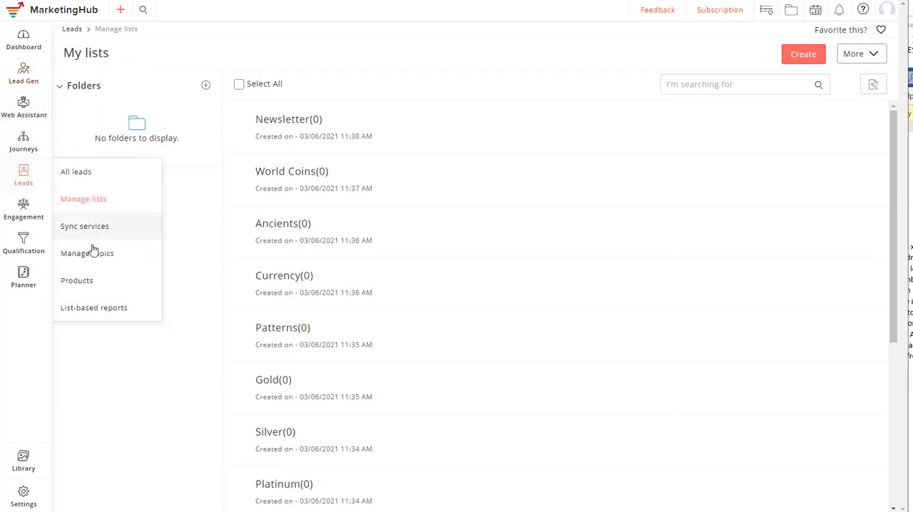
{"action": "left_click", "coordinate": [90, 258]}
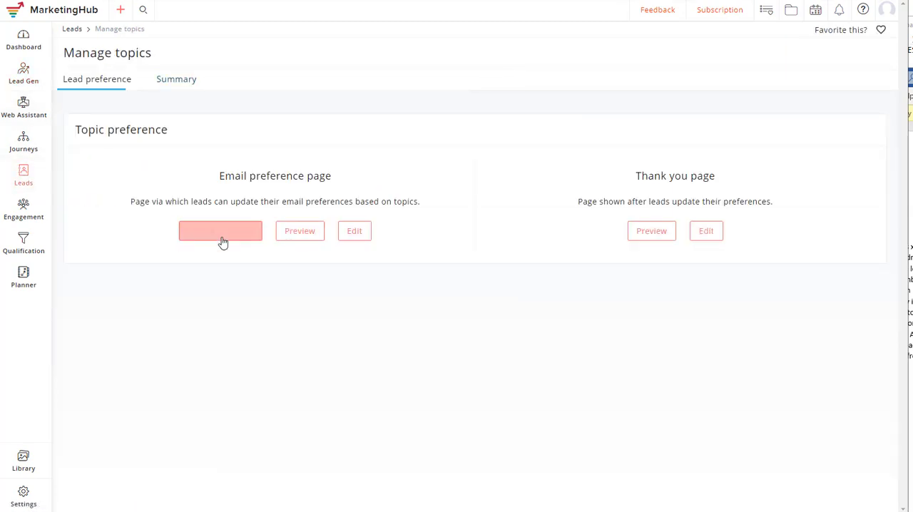
{"action": "left_click", "coordinate": [228, 238]}
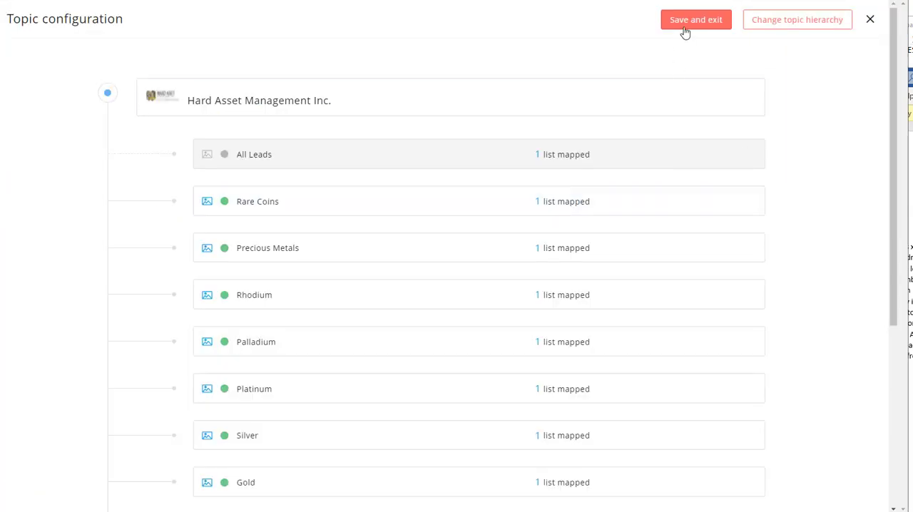
{"action": "scroll", "coordinate": [278, 154], "scroll_direction": "down", "scroll_amount": 5}
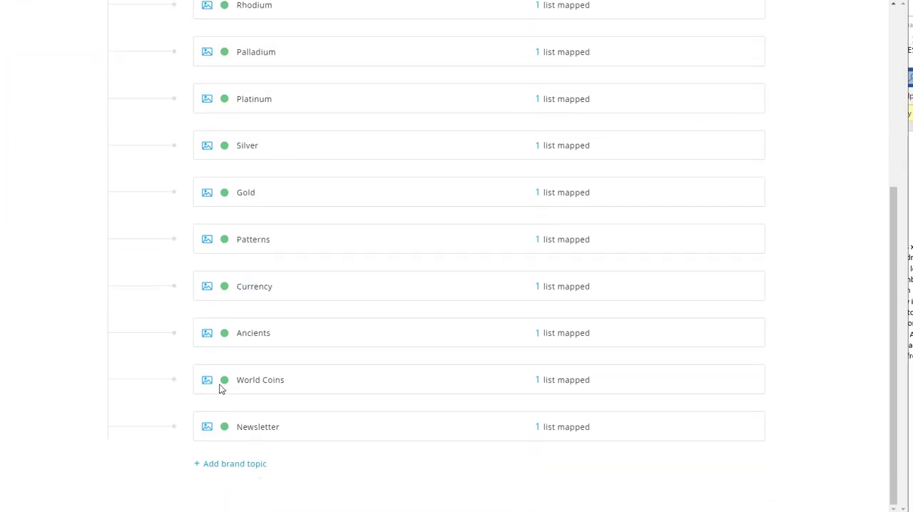
- Start a new brand topic named U.S Coins
{"action": "left_click", "coordinate": [225, 466]}
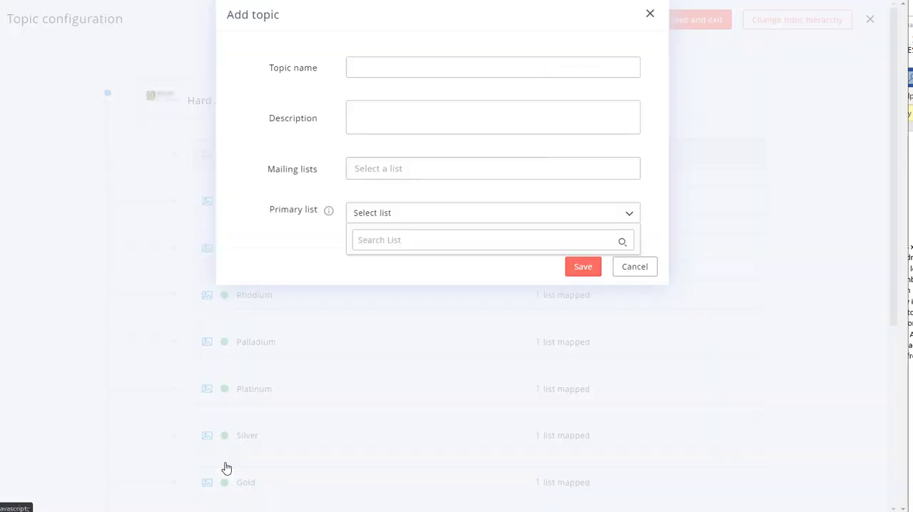
{"action": "left_click", "coordinate": [370, 69]}
{"action": "type", "text": "U"}
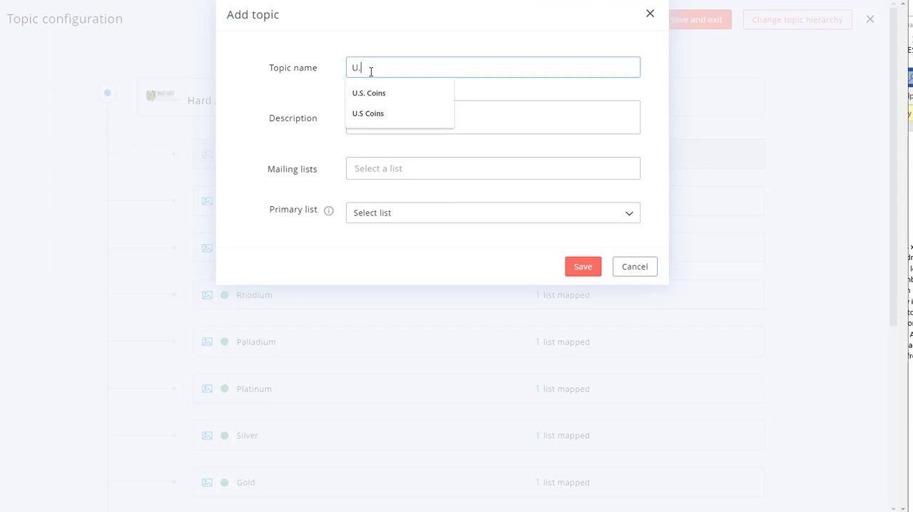
{"action": "type", "text": ".S Coin"}
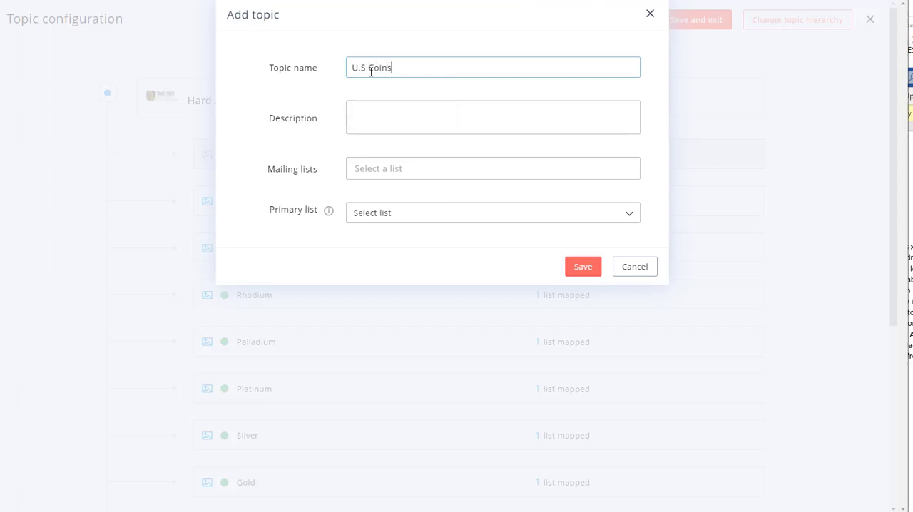
{"action": "type", "text": "s"}
- Create a mailing list named U.S Coins for the topic, joinable via signup forms, with the lead message "Interested in U.S Coins"
{"action": "left_click", "coordinate": [377, 171]}
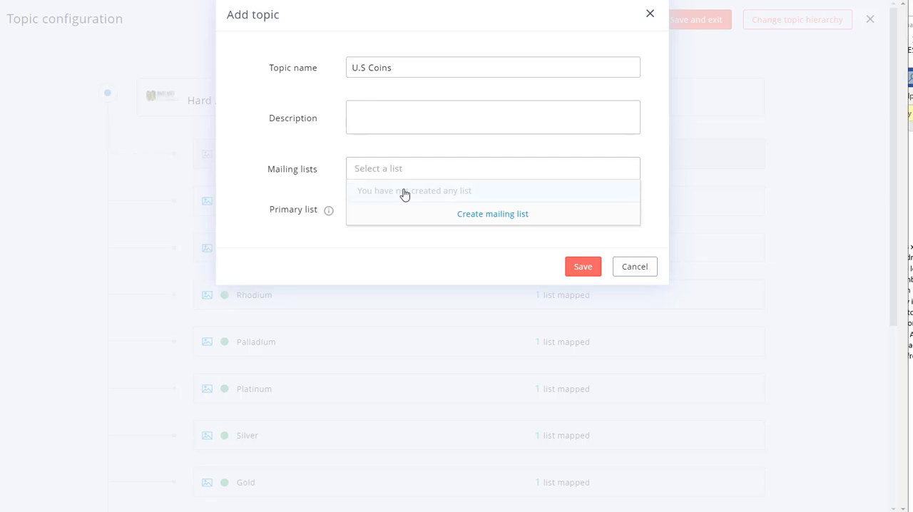
{"action": "left_click", "coordinate": [492, 216]}
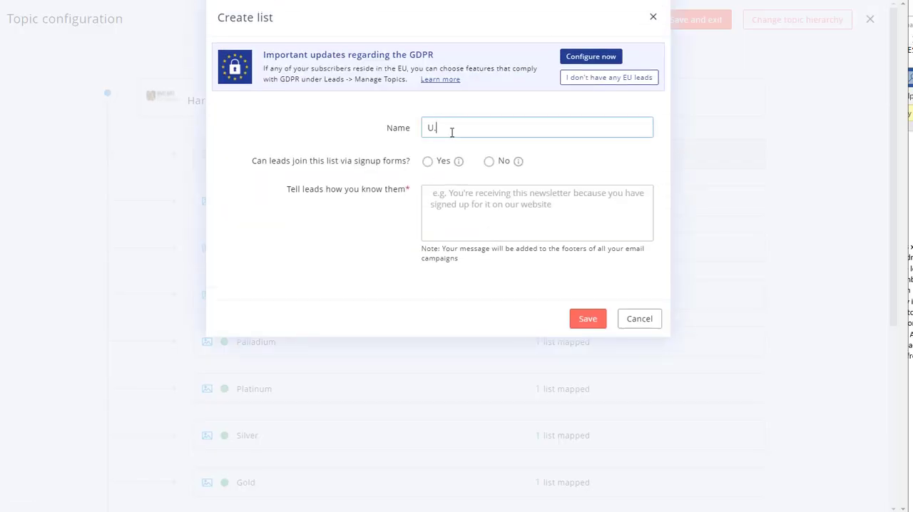
{"action": "type", "text": "U.S Ce"}
{"action": "left_click", "coordinate": [428, 162]}
{"action": "left_click", "coordinate": [451, 199]}
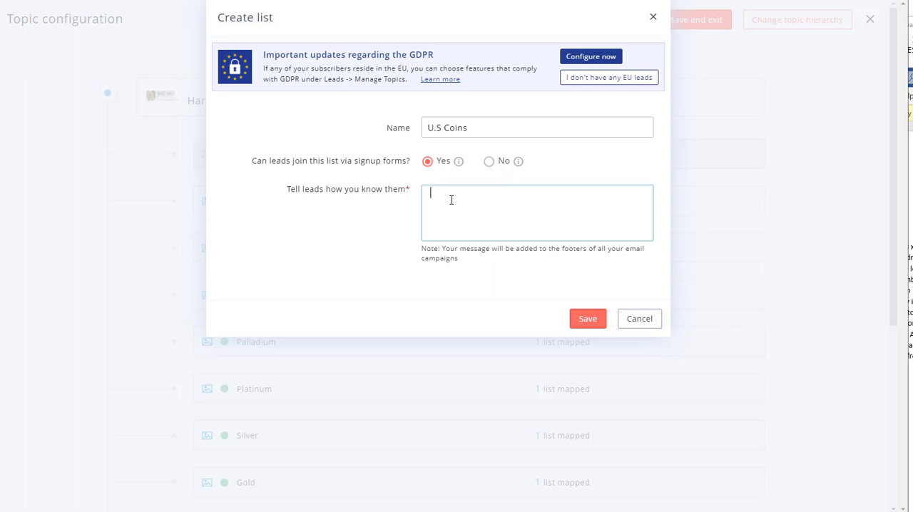
{"action": "type", "text": "Interested in U.S Coins"}
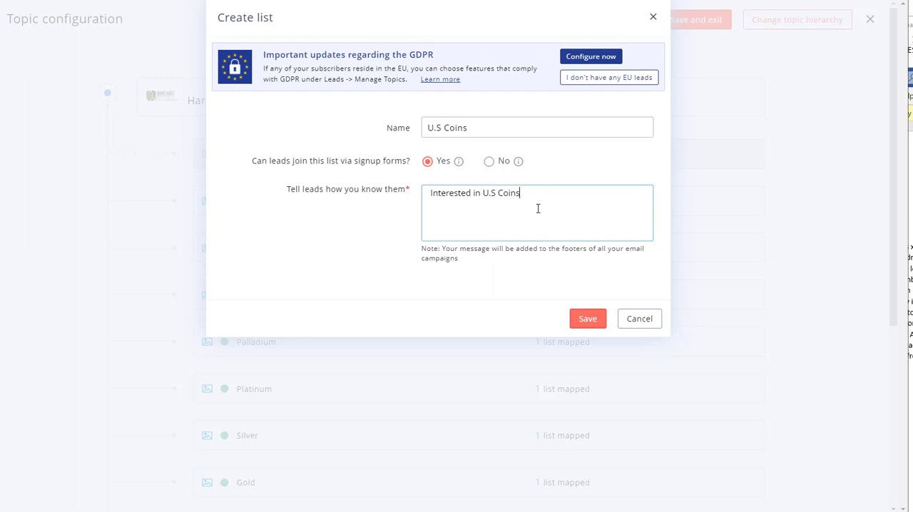
{"action": "left_click", "coordinate": [587, 320]}
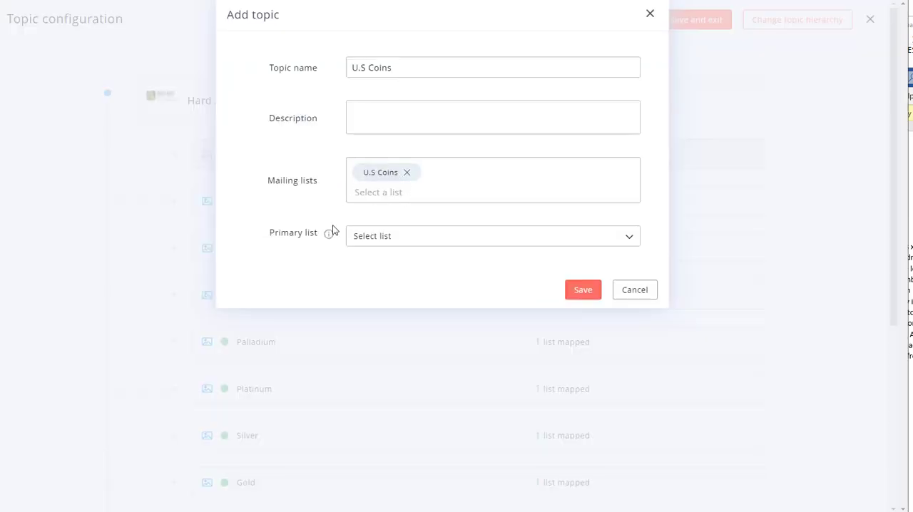
- Choose U.S Coins as the topic's primary list and try to save the topic
{"action": "left_click", "coordinate": [414, 242]}
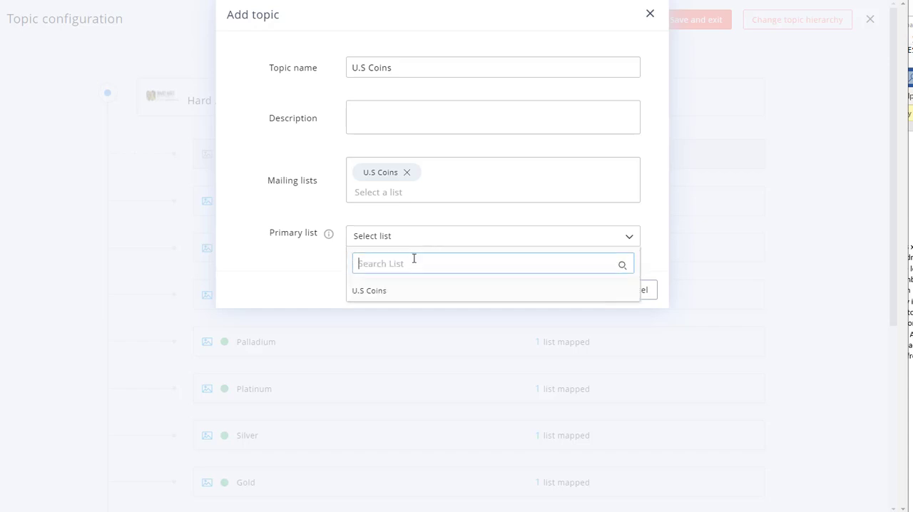
{"action": "left_click", "coordinate": [385, 295]}
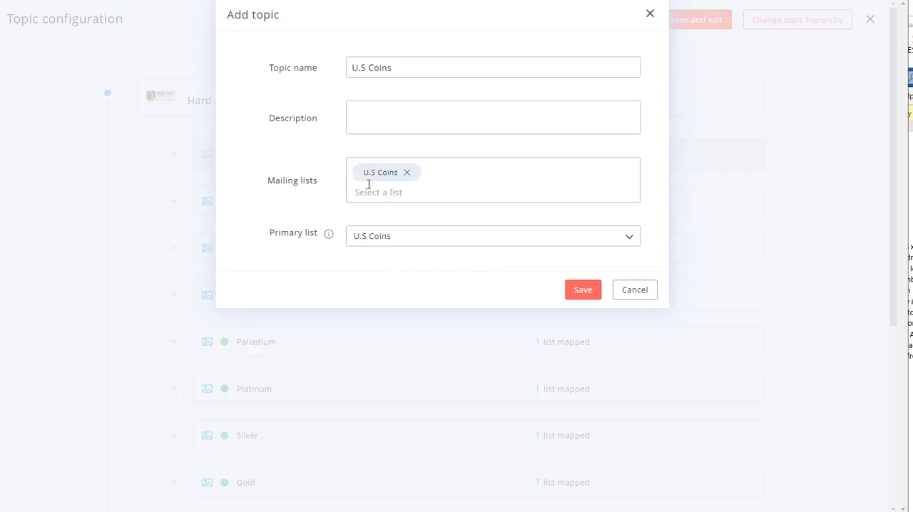
{"action": "left_click", "coordinate": [584, 295]}
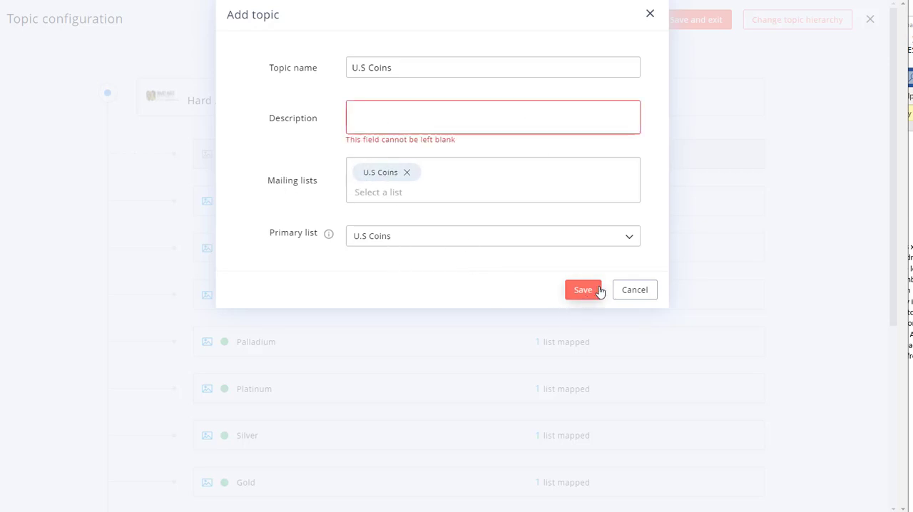
- Describe the topic as "Interested in U.S Coins" and save it
{"action": "left_click", "coordinate": [401, 117]}
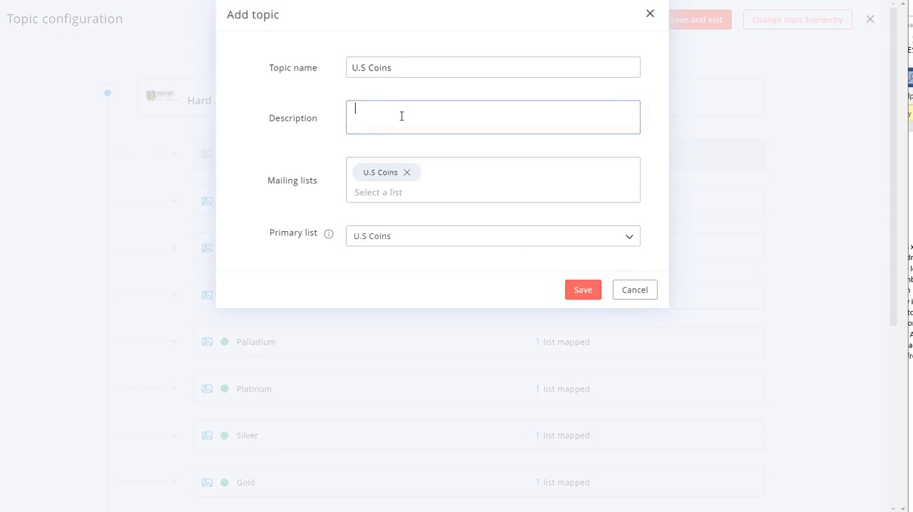
{"action": "type", "text": "Interested "}
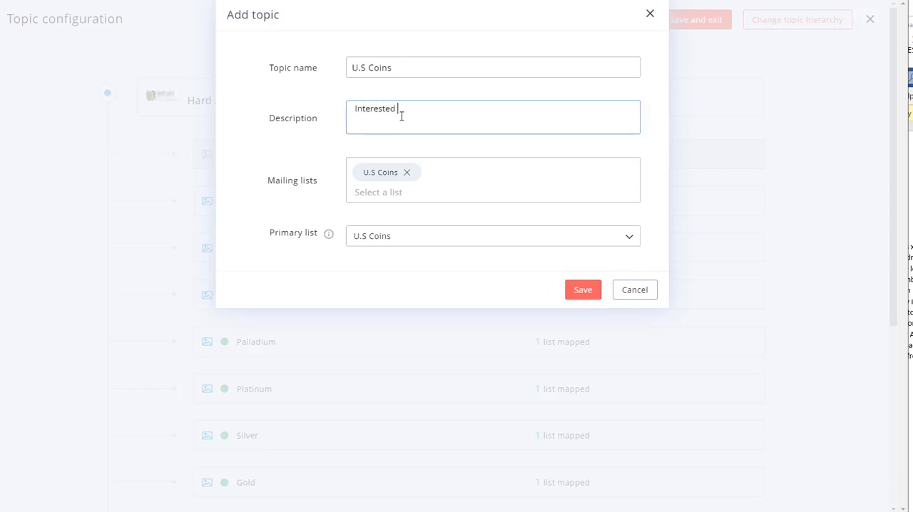
{"action": "type", "text": "in U.S Coins"}
{"action": "left_click", "coordinate": [583, 289]}
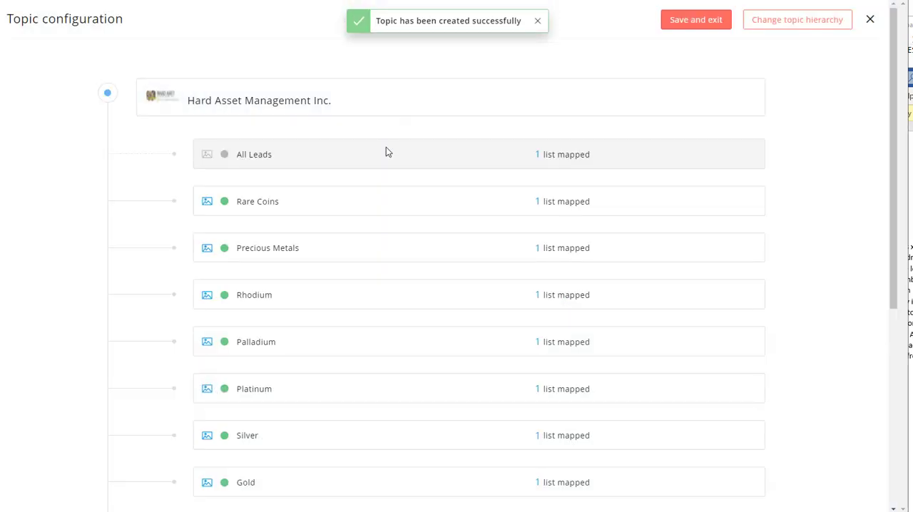
- Save and exit the topic configuration, and open the overview of mailing lists
{"action": "left_click", "coordinate": [698, 23]}
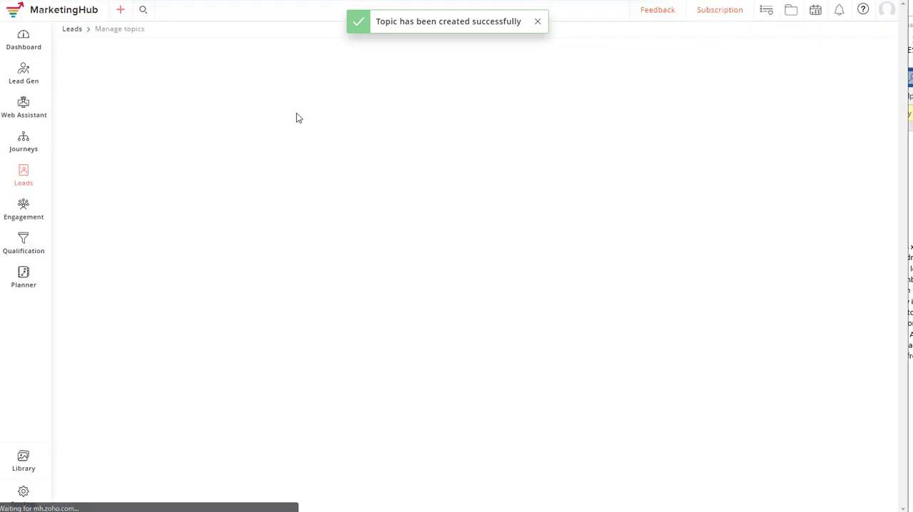
{"action": "mouse_move", "coordinate": [28, 178]}
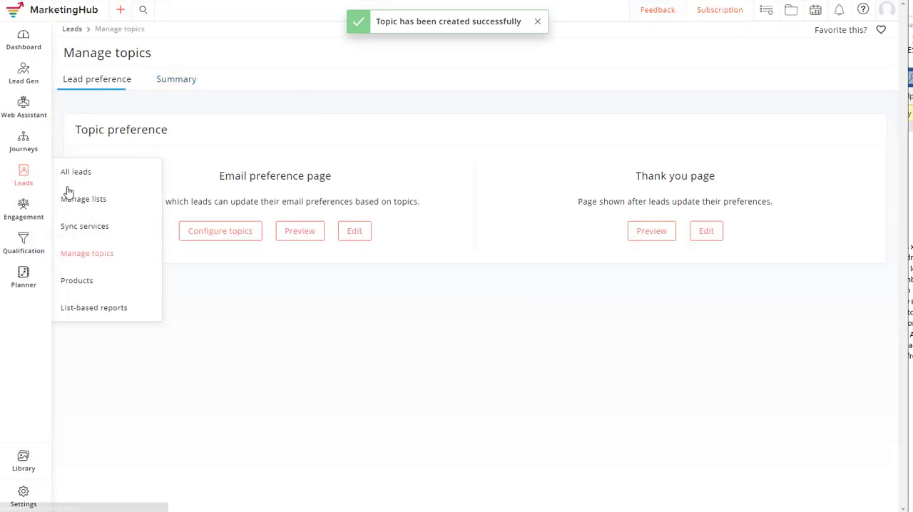
{"action": "left_click", "coordinate": [98, 202]}
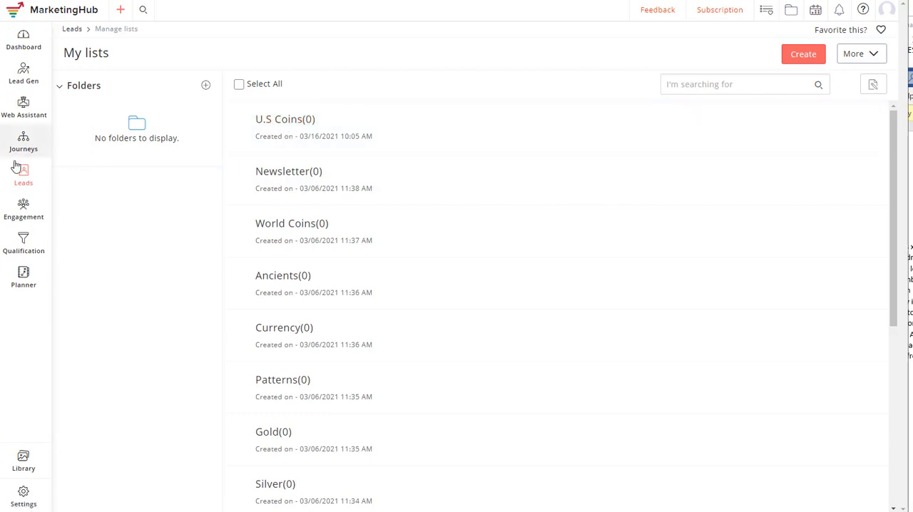
- Open the workflows of the U.S. Coins product and start creating a new workflow
{"action": "mouse_move", "coordinate": [21, 174]}
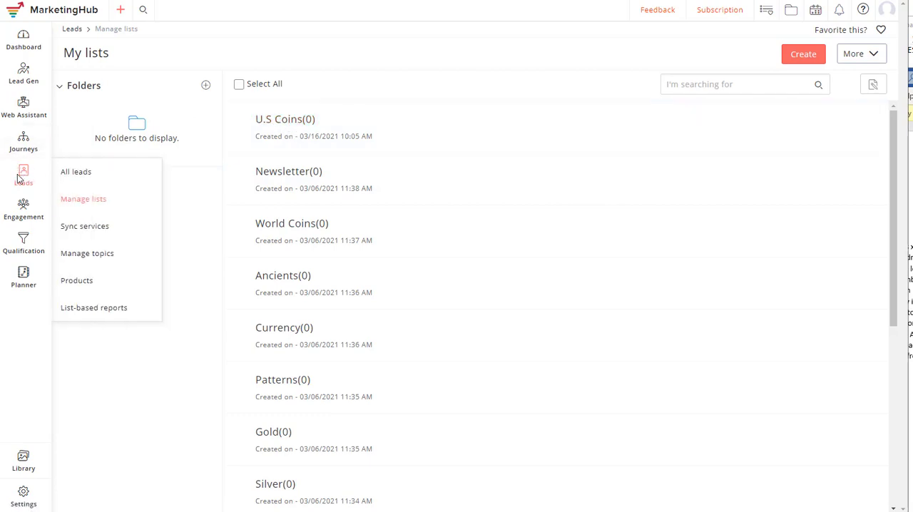
{"action": "left_click", "coordinate": [85, 283]}
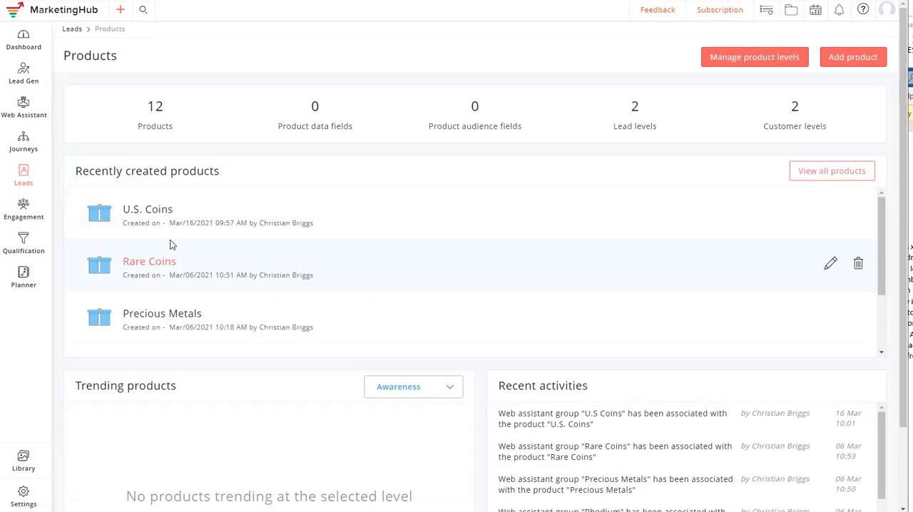
{"action": "left_click", "coordinate": [141, 212]}
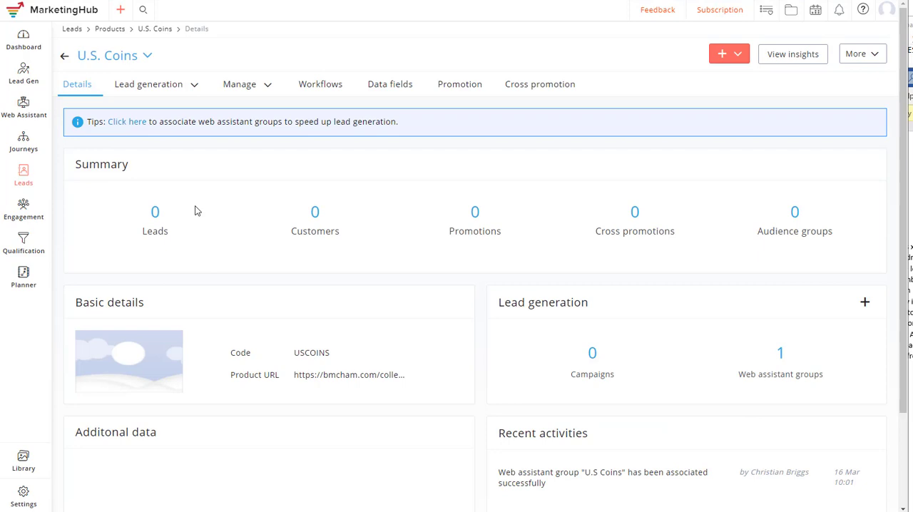
{"action": "left_click", "coordinate": [317, 88]}
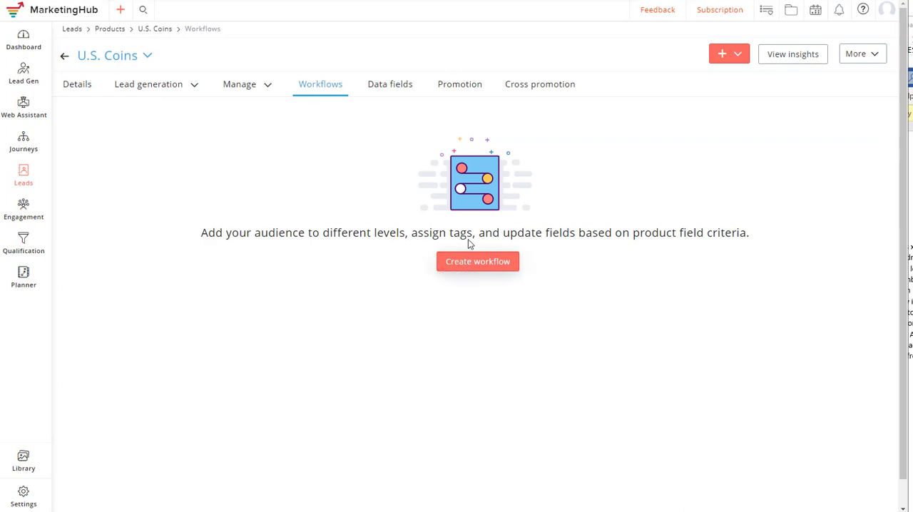
{"action": "left_click", "coordinate": [449, 264]}
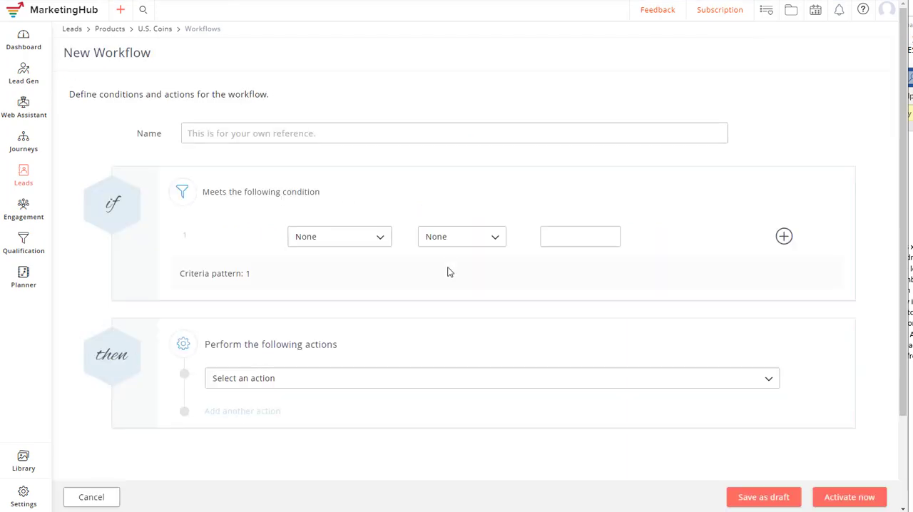
- Name the workflow "U.S Coins Add to US Coin Email list and Tag with US Coin"
{"action": "left_click", "coordinate": [198, 132]}
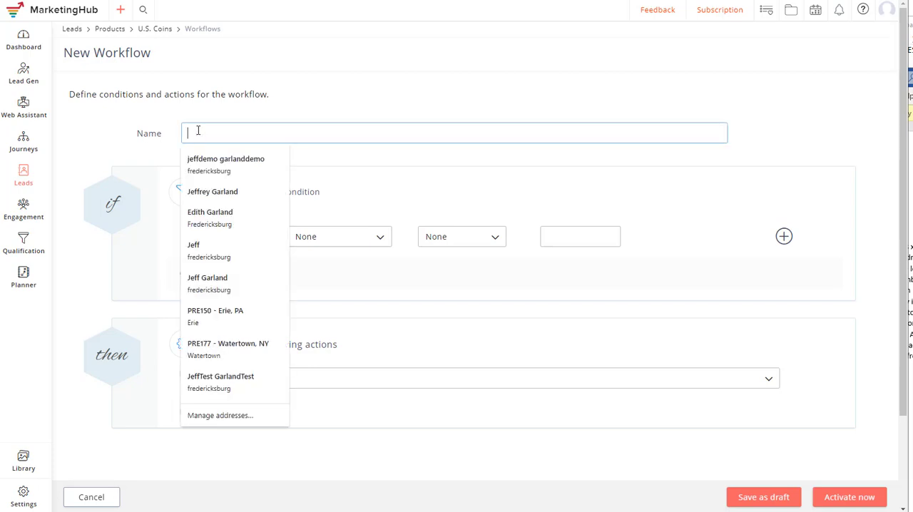
{"action": "type", "text": "U.S Coins"}
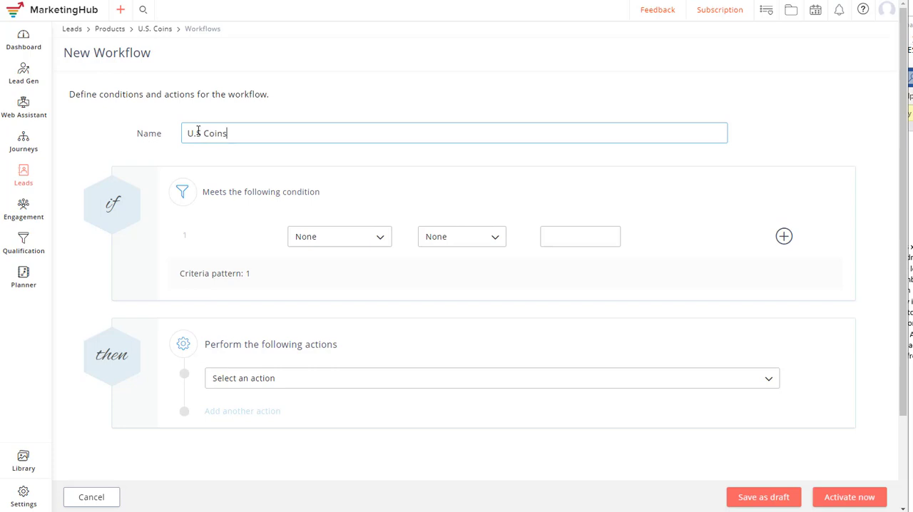
{"action": "type", "text": ".S. Coins Add to Email list and"}
{"action": "left_click", "coordinate": [260, 135]}
{"action": "type", "text": "US Coin"}
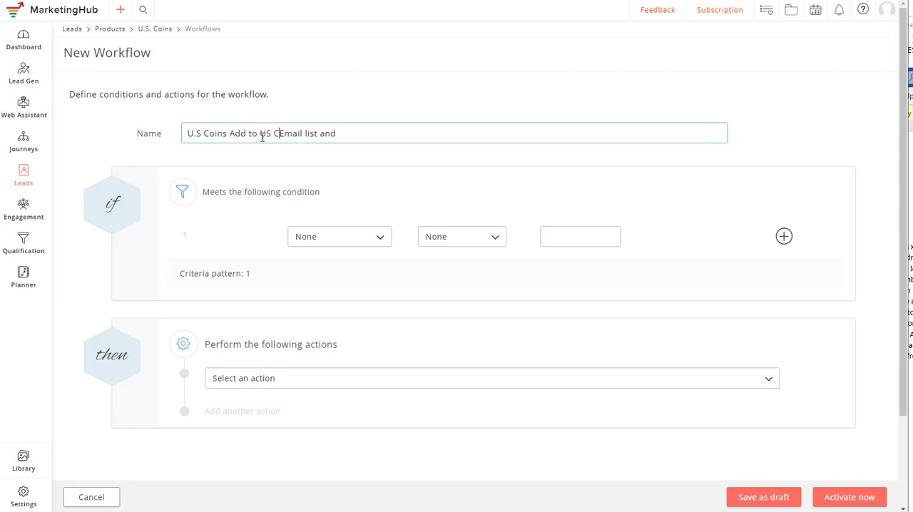
{"action": "left_click", "coordinate": [355, 134]}
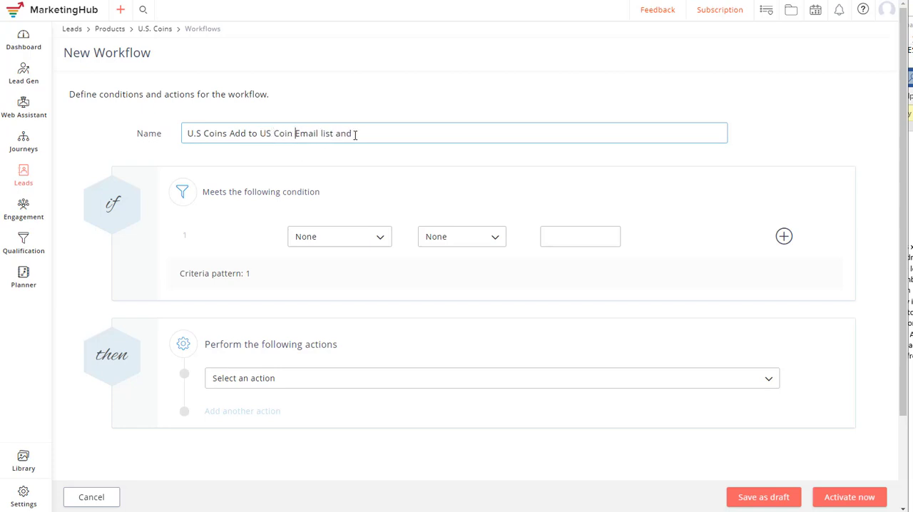
{"action": "type", "text": "Tag with US Coin"}
{"action": "left_click", "coordinate": [305, 245]}
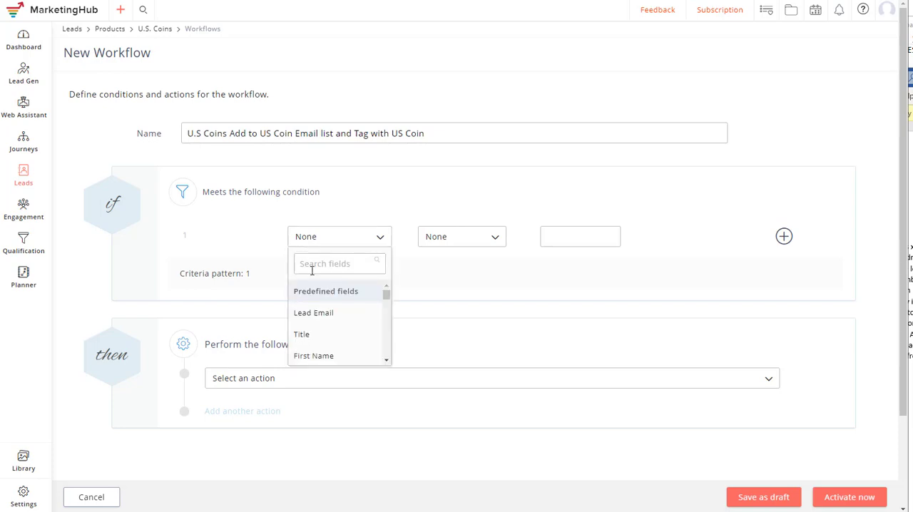
{"action": "scroll", "coordinate": [311, 320], "scroll_direction": "down", "scroll_amount": 2}
{"action": "scroll", "coordinate": [318, 351], "scroll_direction": "down", "scroll_amount": 3}
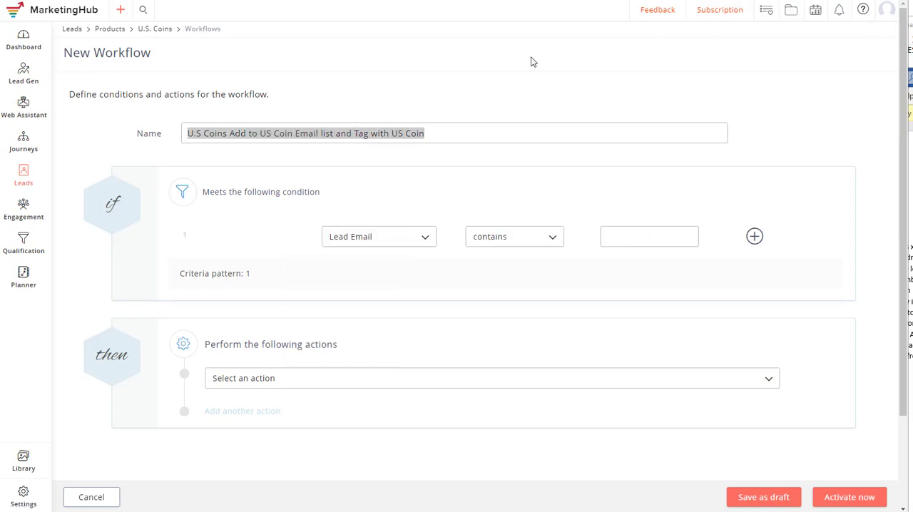
{"action": "left_click", "coordinate": [332, 135]}
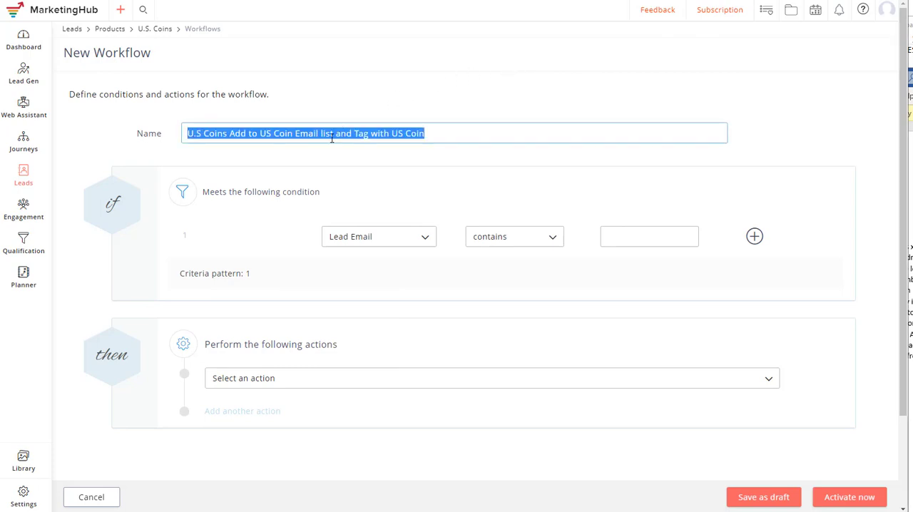
- Set the workflow's condition to the Product field with U.S. Coins as the product
{"action": "left_click", "coordinate": [355, 239]}
{"action": "left_click", "coordinate": [355, 264]}
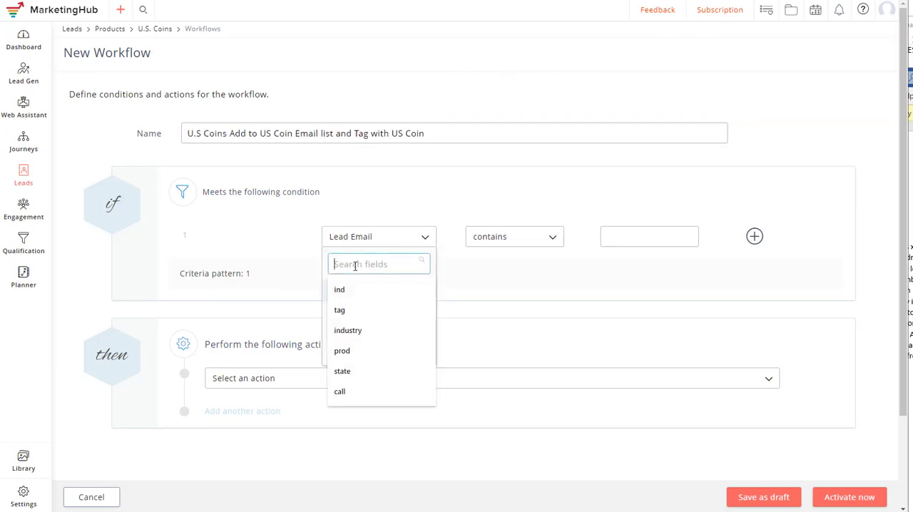
{"action": "type", "text": "prod"}
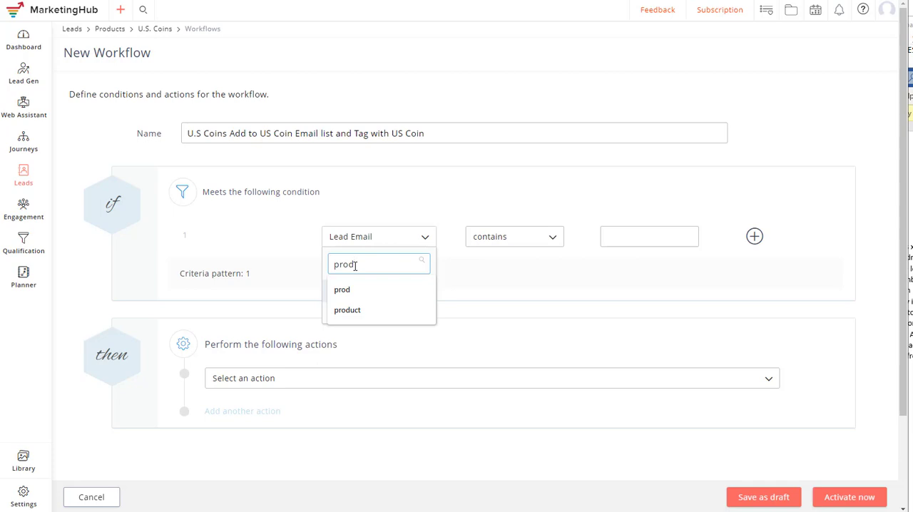
{"action": "left_click", "coordinate": [356, 264]}
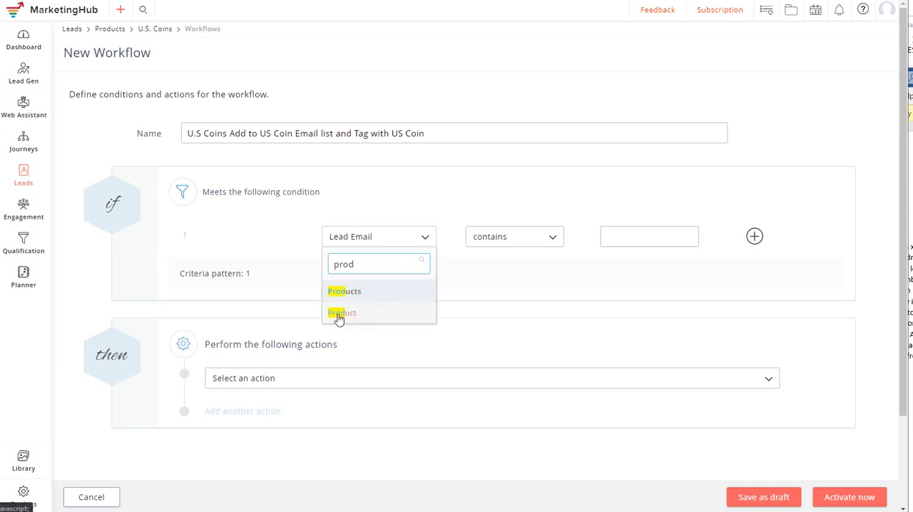
{"action": "left_click", "coordinate": [340, 313]}
{"action": "left_click", "coordinate": [449, 239]}
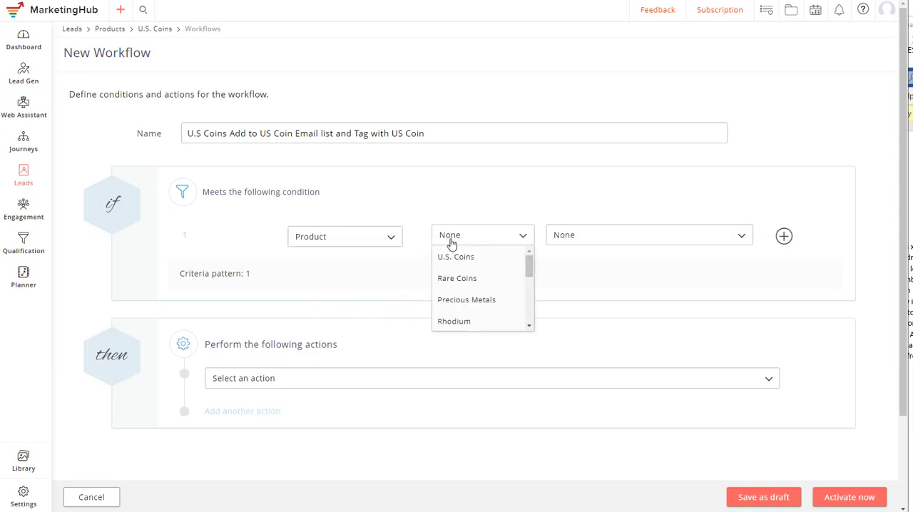
{"action": "left_click", "coordinate": [464, 258]}
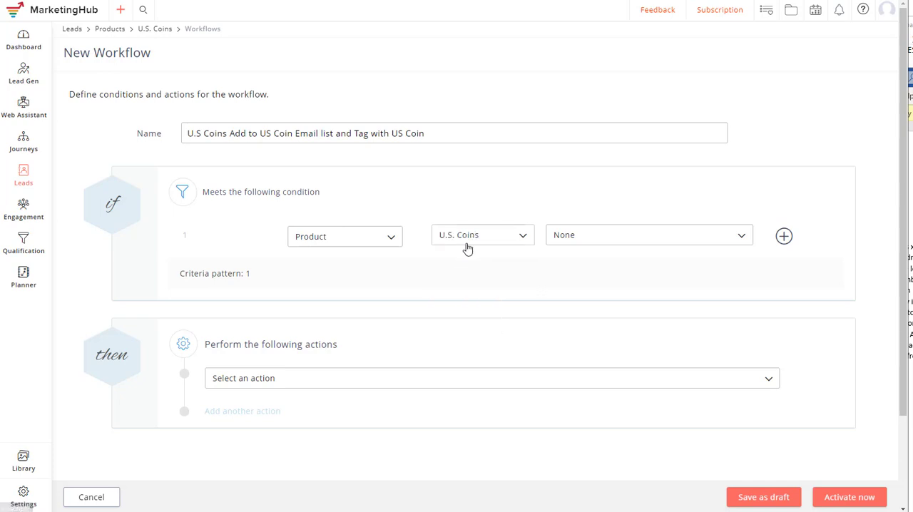
- Complete the workflow condition with "is lead" and set the first action to add leads to the U.S Coins list
{"action": "left_click", "coordinate": [594, 241]}
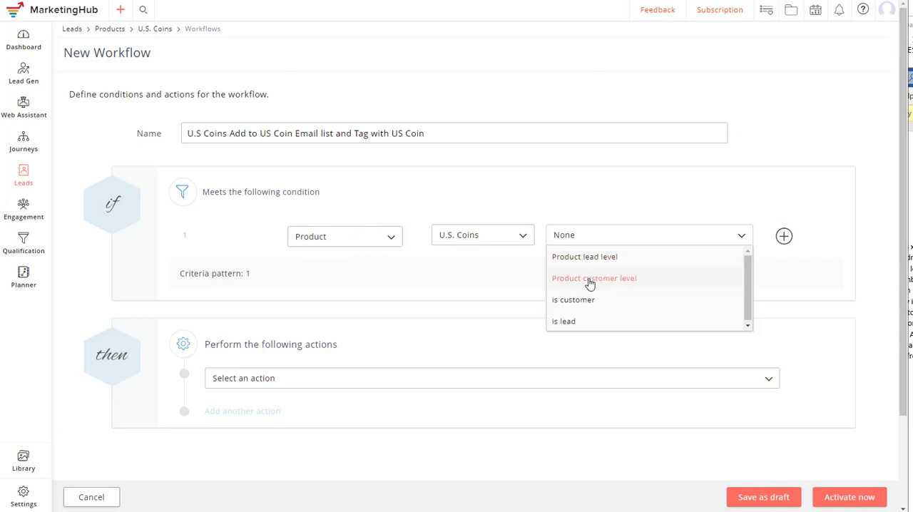
{"action": "left_click", "coordinate": [583, 322]}
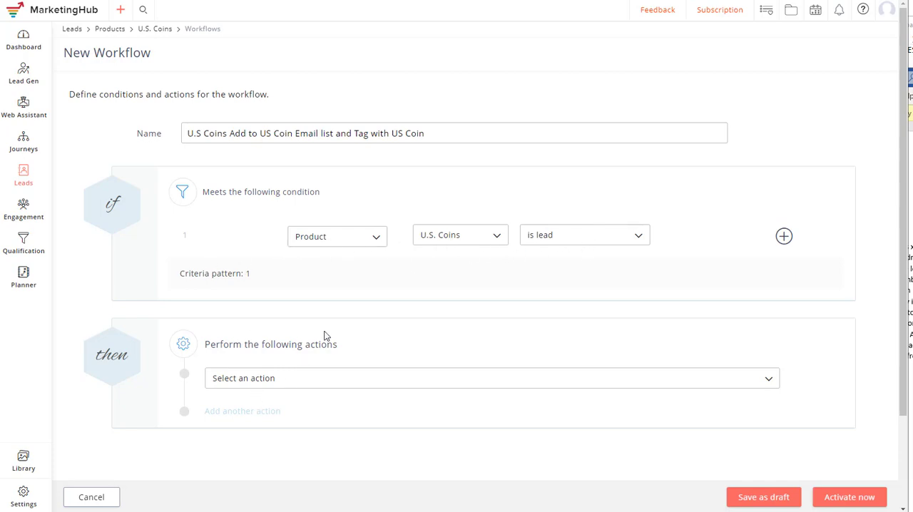
{"action": "left_click", "coordinate": [276, 388]}
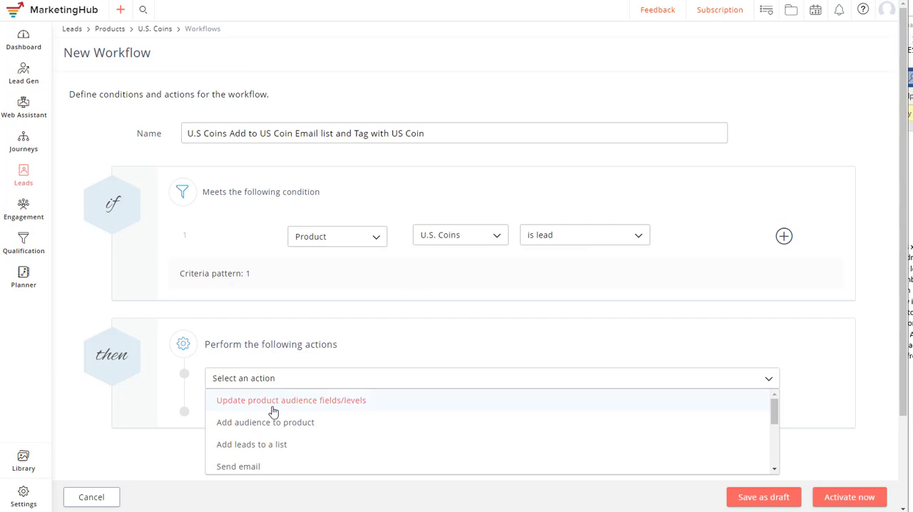
{"action": "left_click", "coordinate": [271, 448]}
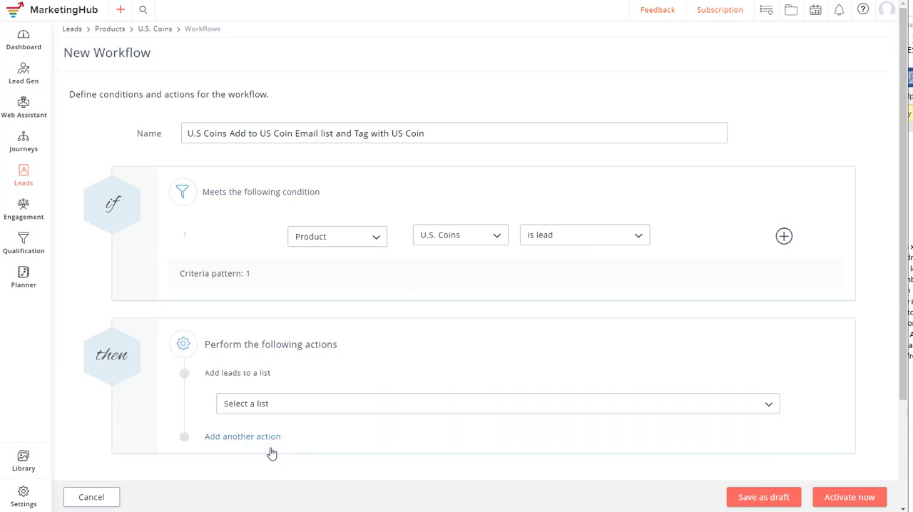
{"action": "left_click", "coordinate": [295, 411]}
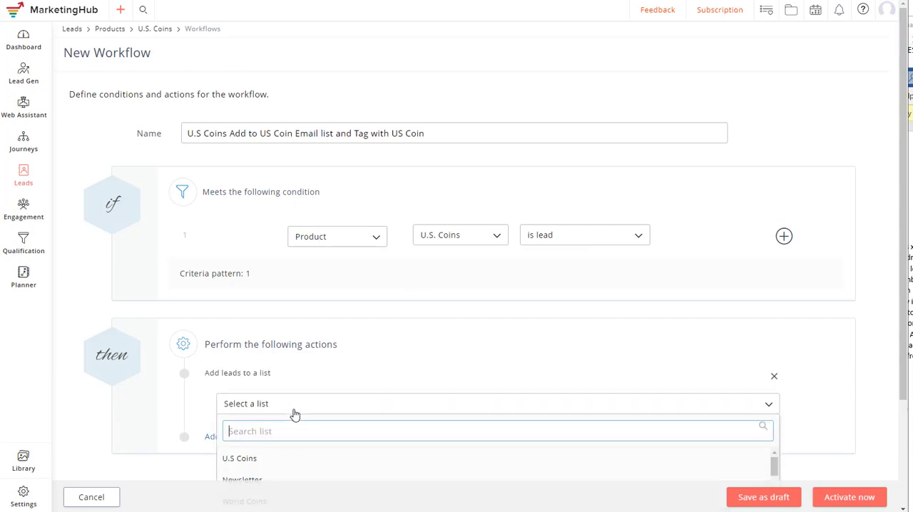
{"action": "left_click", "coordinate": [257, 458]}
- Add a second workflow action that assigns the U.S. Coins tag
{"action": "scroll", "coordinate": [311, 383], "scroll_direction": "down", "scroll_amount": 2}
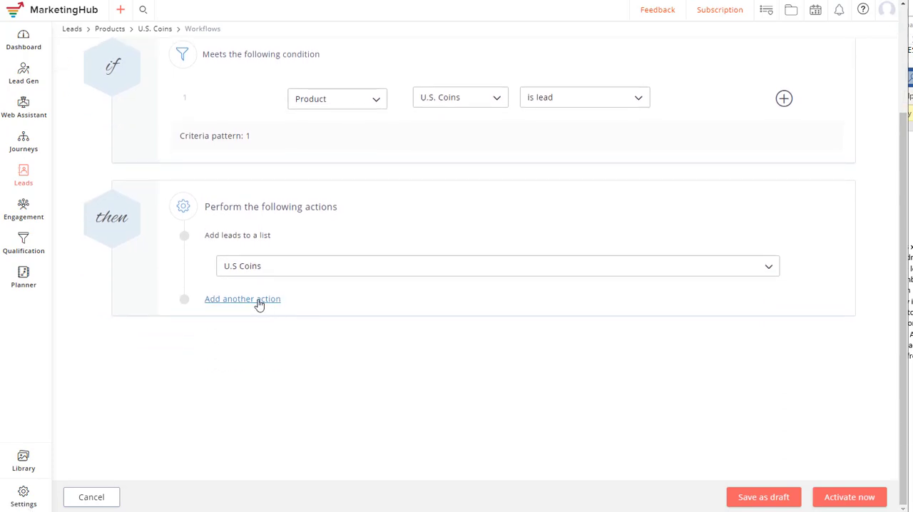
{"action": "left_click", "coordinate": [259, 304]}
{"action": "left_click", "coordinate": [258, 306]}
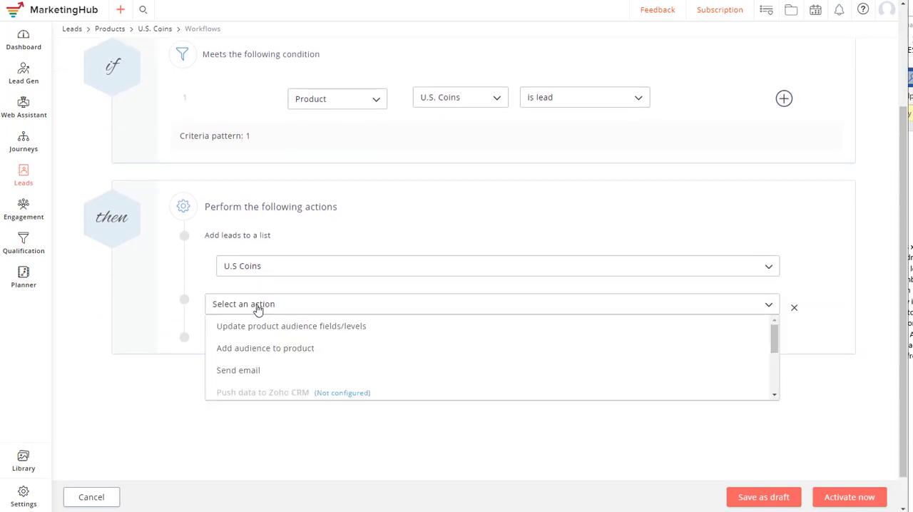
{"action": "scroll", "coordinate": [332, 354], "scroll_direction": "down", "scroll_amount": 4}
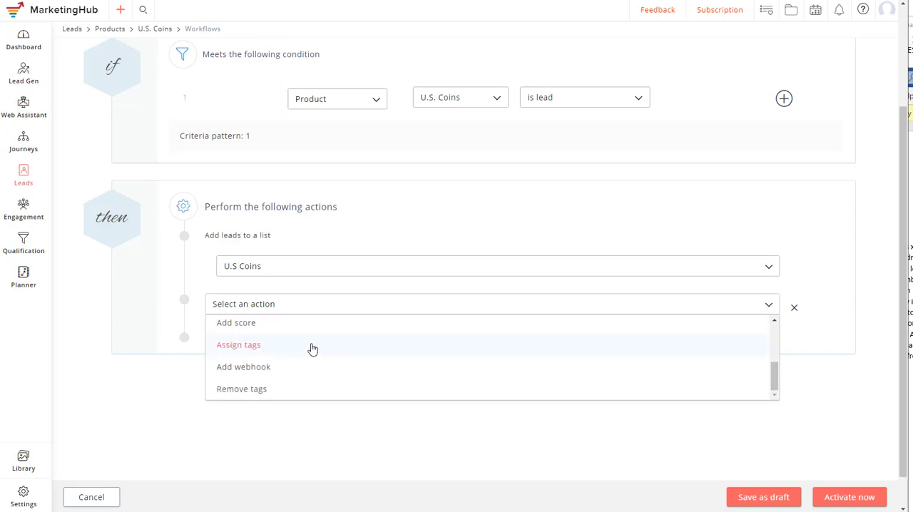
{"action": "left_click", "coordinate": [317, 346]}
{"action": "left_click", "coordinate": [313, 324]}
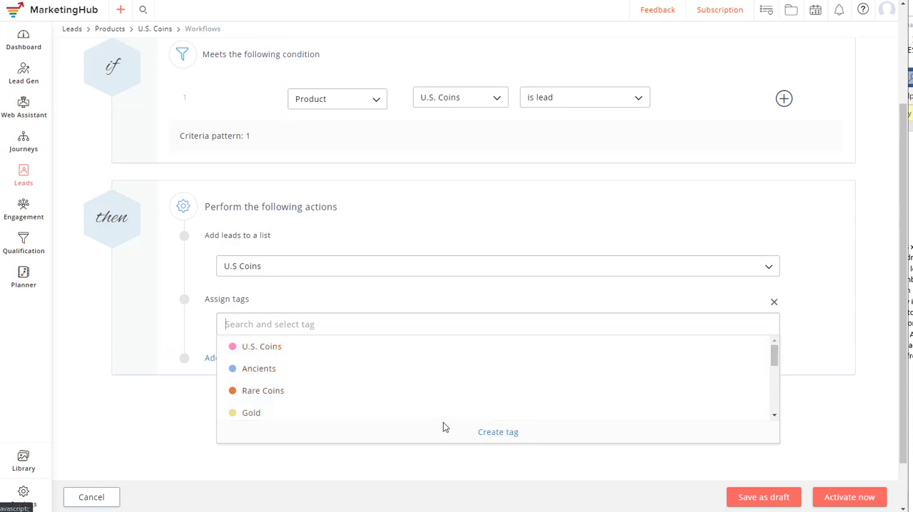
{"action": "left_click", "coordinate": [265, 349]}
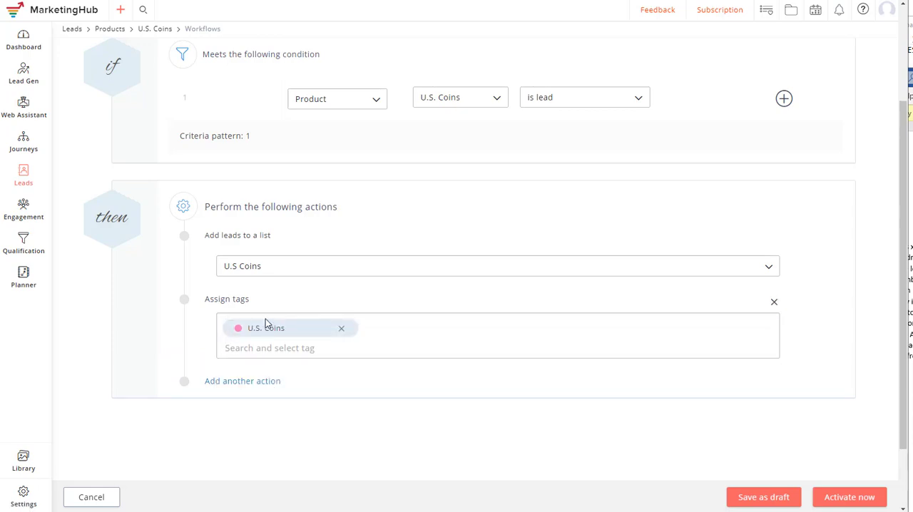
{"action": "left_click", "coordinate": [250, 382]}
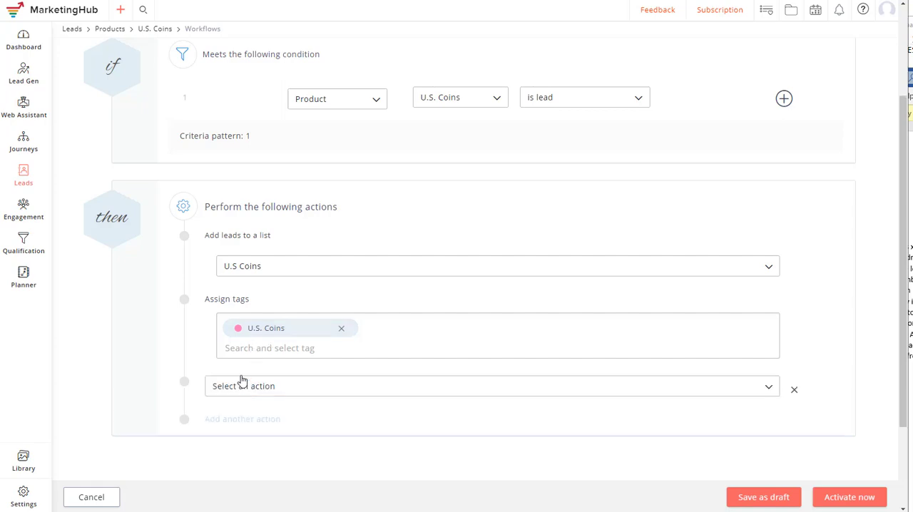
{"action": "left_click", "coordinate": [247, 389]}
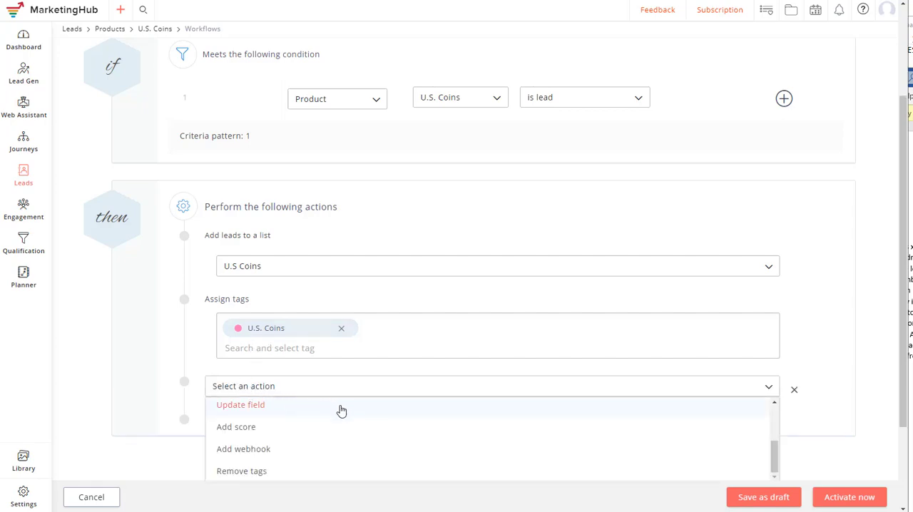
{"action": "scroll", "coordinate": [338, 411], "scroll_direction": "down", "scroll_amount": 1}
{"action": "scroll", "coordinate": [335, 395], "scroll_direction": "down", "scroll_amount": 1}
{"action": "scroll", "coordinate": [330, 393], "scroll_direction": "up", "scroll_amount": 2}
{"action": "scroll", "coordinate": [320, 417], "scroll_direction": "up", "scroll_amount": 5}
{"action": "scroll", "coordinate": [92, 415], "scroll_direction": "down", "scroll_amount": 5}
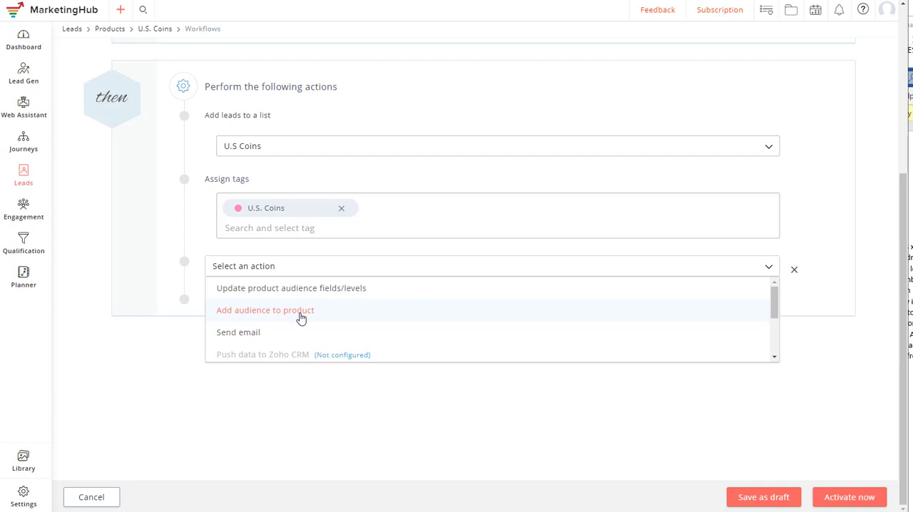
{"action": "scroll", "coordinate": [314, 321], "scroll_direction": "up", "scroll_amount": 1}
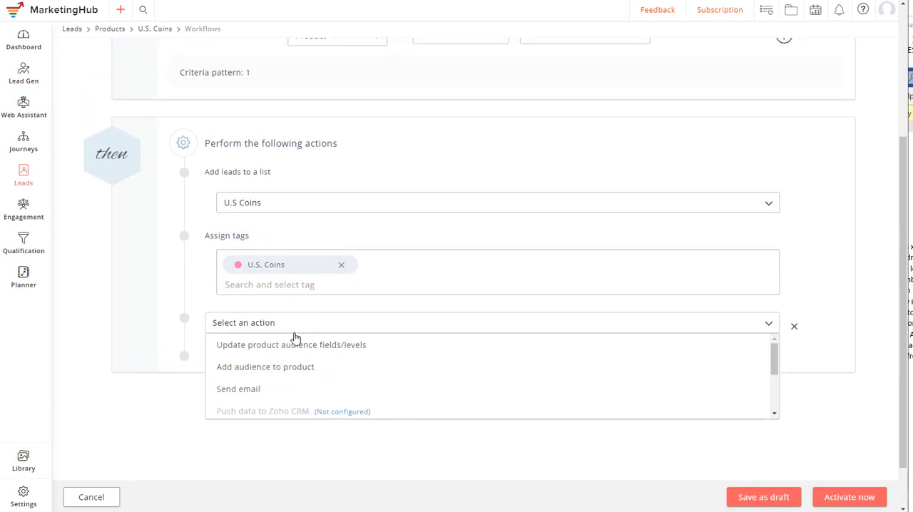
{"action": "left_click", "coordinate": [337, 352]}
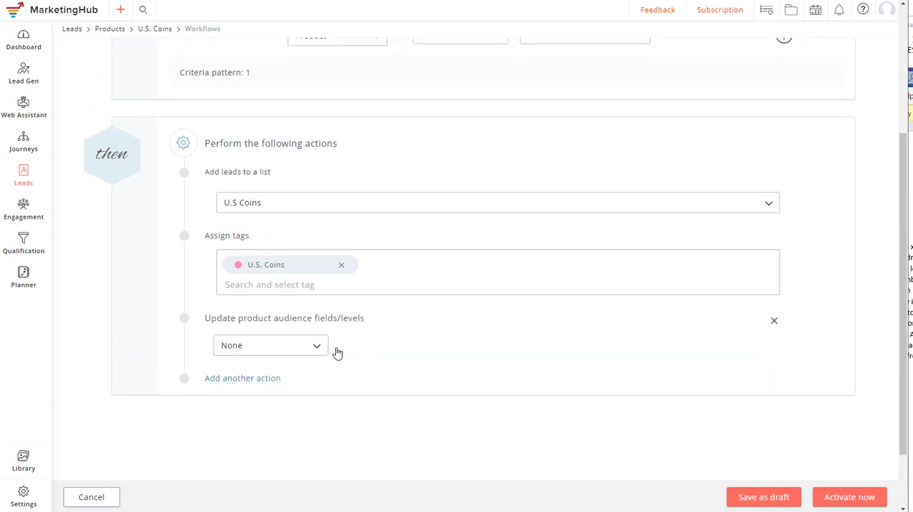
{"action": "left_click", "coordinate": [284, 351]}
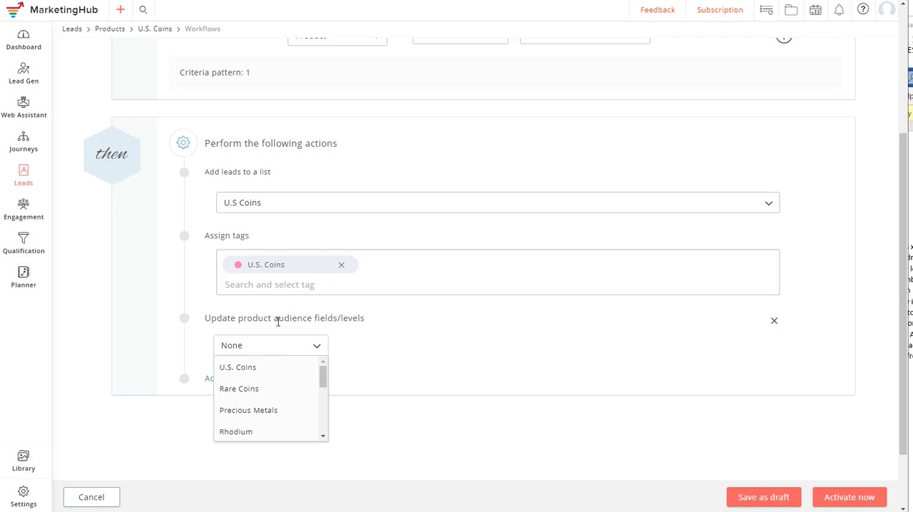
{"action": "left_click", "coordinate": [243, 371]}
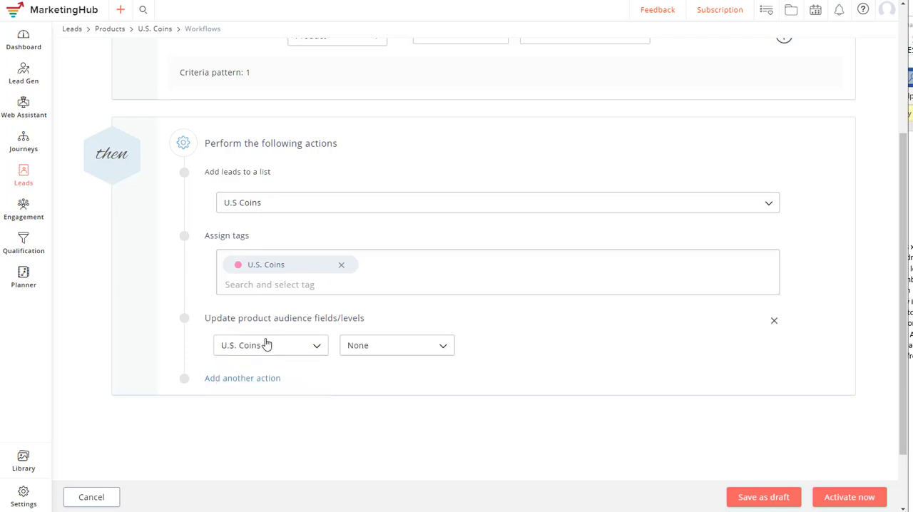
{"action": "left_click", "coordinate": [388, 350]}
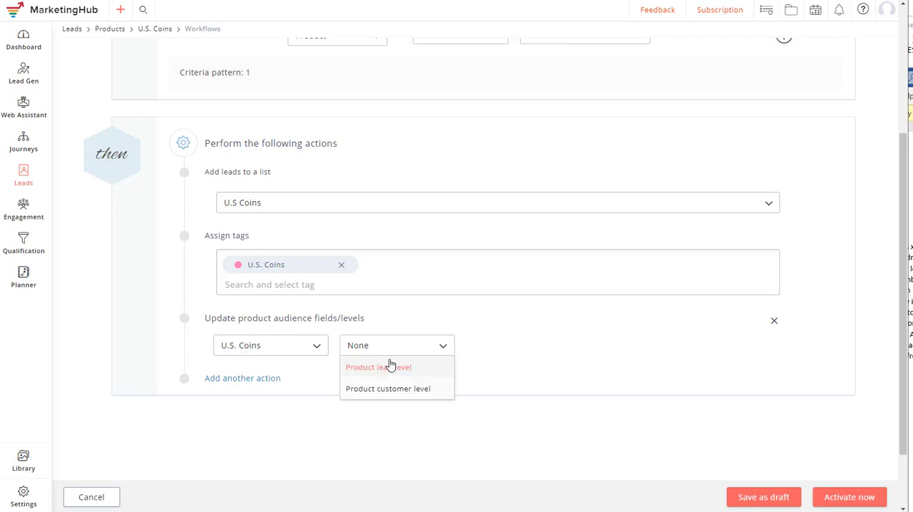
{"action": "left_click", "coordinate": [405, 372]}
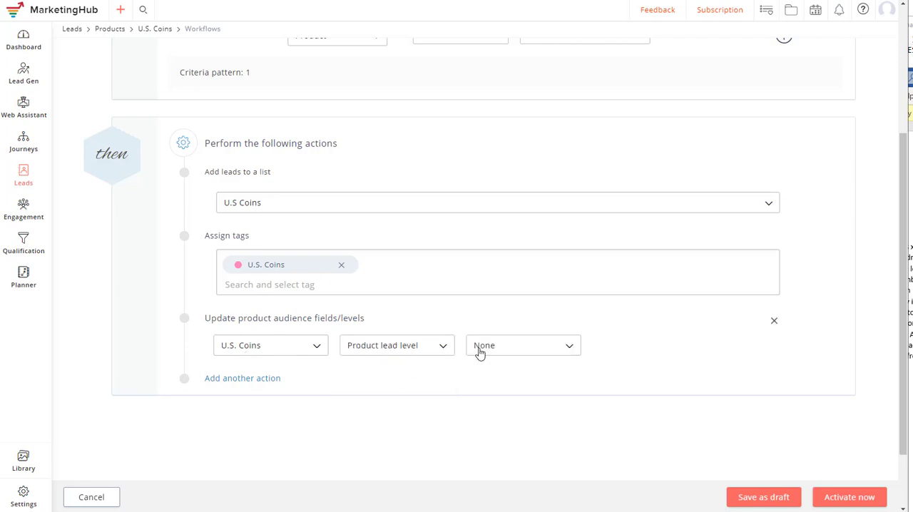
{"action": "left_click", "coordinate": [497, 351]}
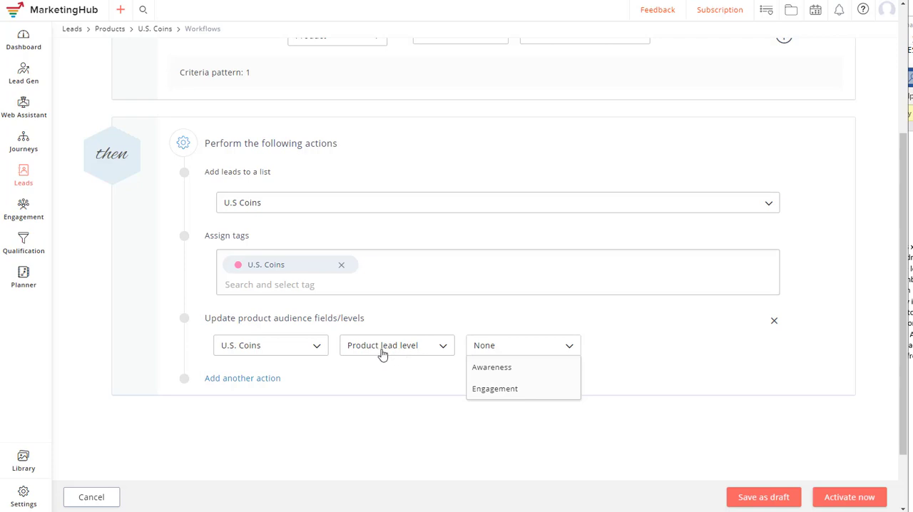
{"action": "left_click", "coordinate": [515, 347]}
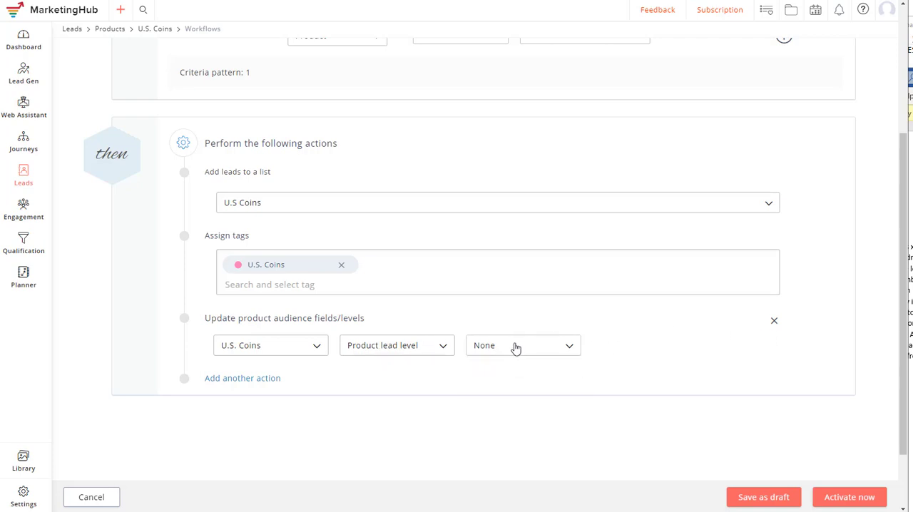
{"action": "left_click", "coordinate": [774, 323]}
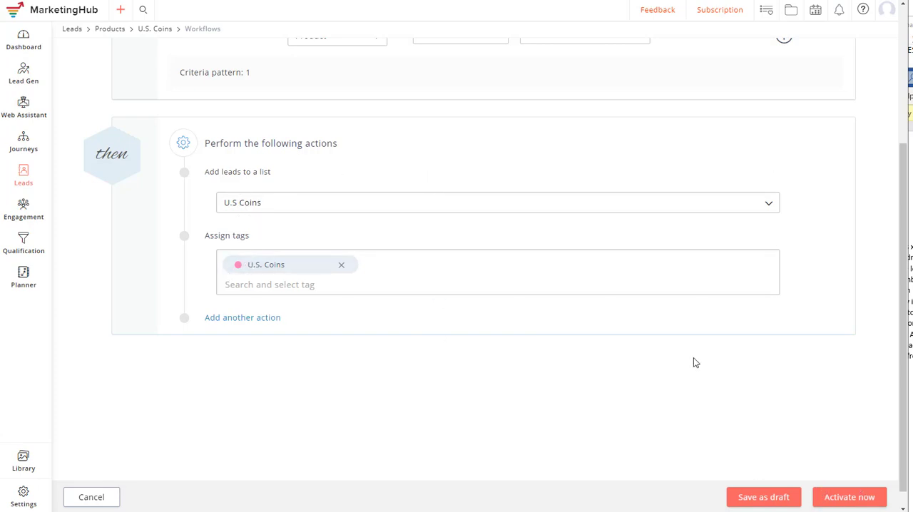
- Activate the workflow, and highlight the collections/us-coins part of the coin page's address on the bmcham.com website
{"action": "left_click", "coordinate": [847, 499]}
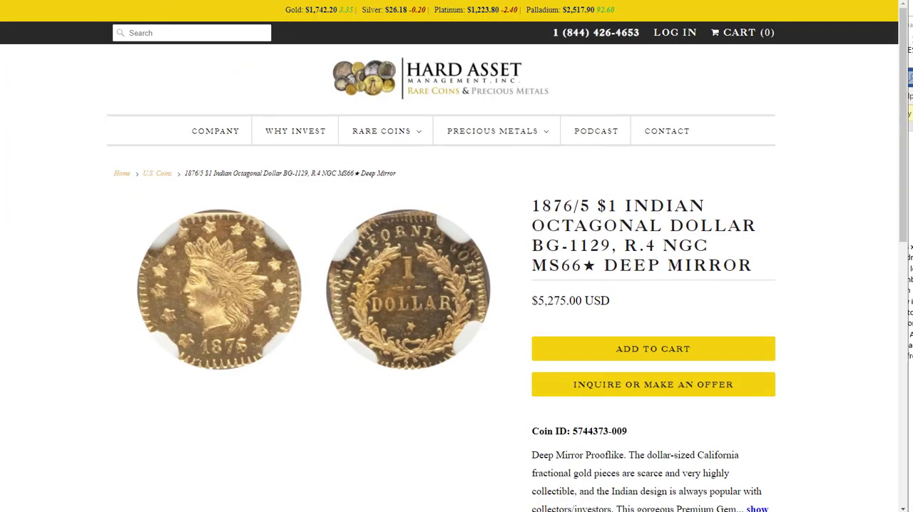
{"action": "left_click_drag", "start_coordinate": [157, 0], "coordinate": [223, 9]}
{"action": "left_click", "coordinate": [129, 15]}
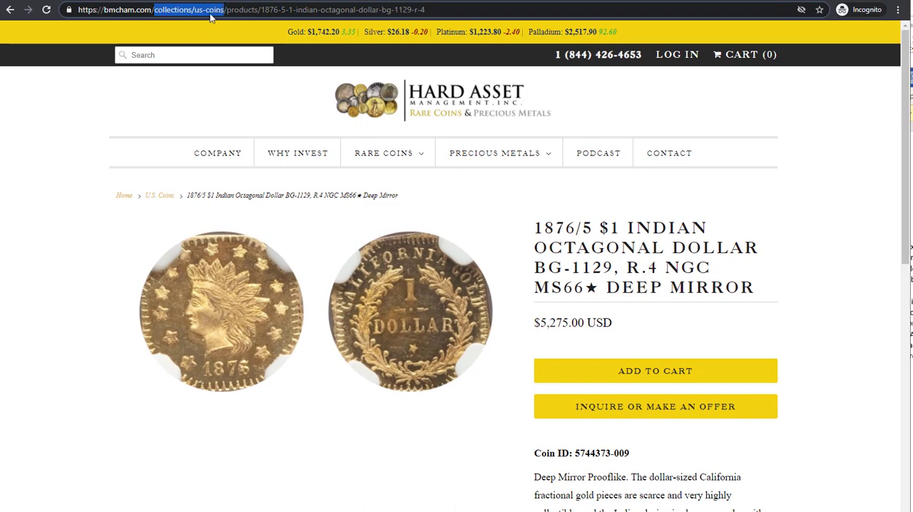
{"action": "left_click", "coordinate": [101, 1]}
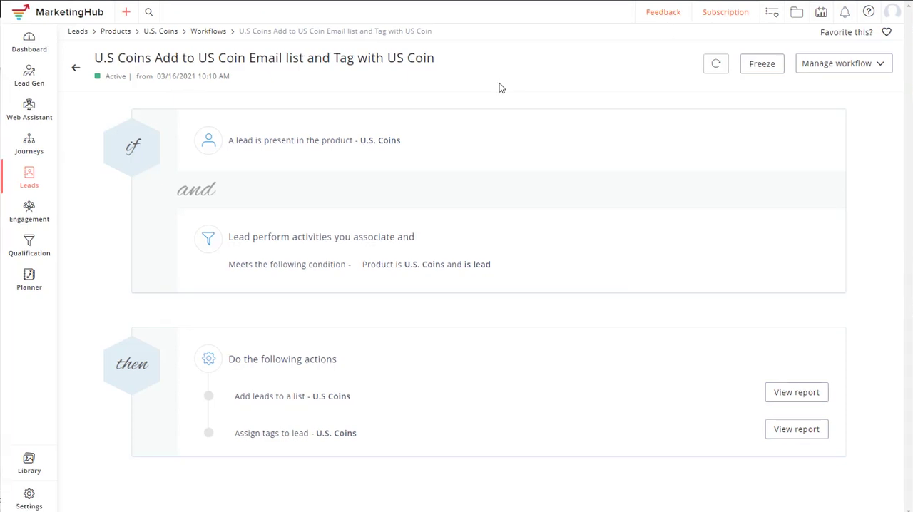
- Open the World Coins product from the full list of products and view its web assistant groups
{"action": "left_click", "coordinate": [198, 33]}
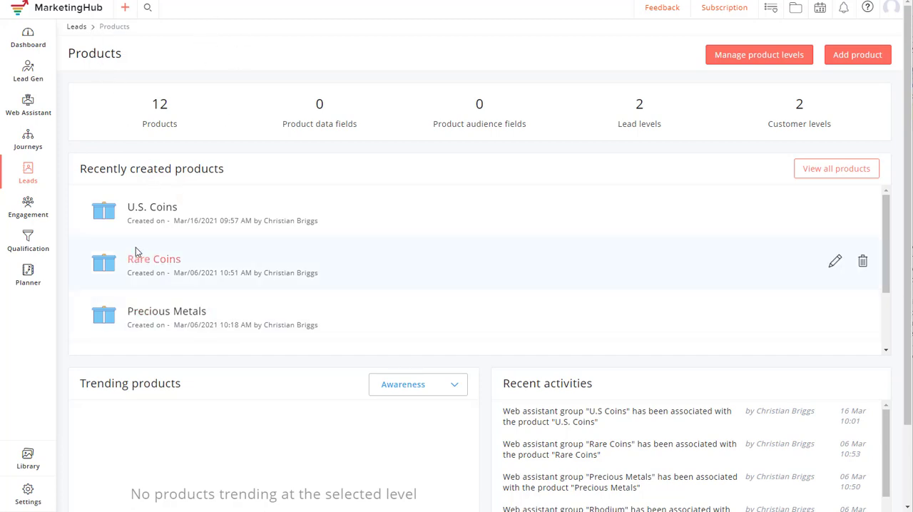
{"action": "left_click", "coordinate": [835, 169]}
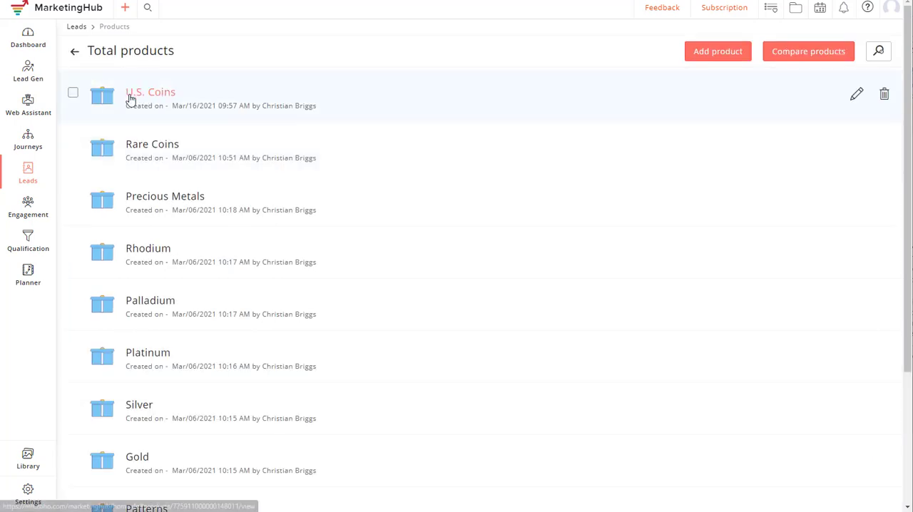
{"action": "scroll", "coordinate": [174, 185], "scroll_direction": "down", "scroll_amount": 3}
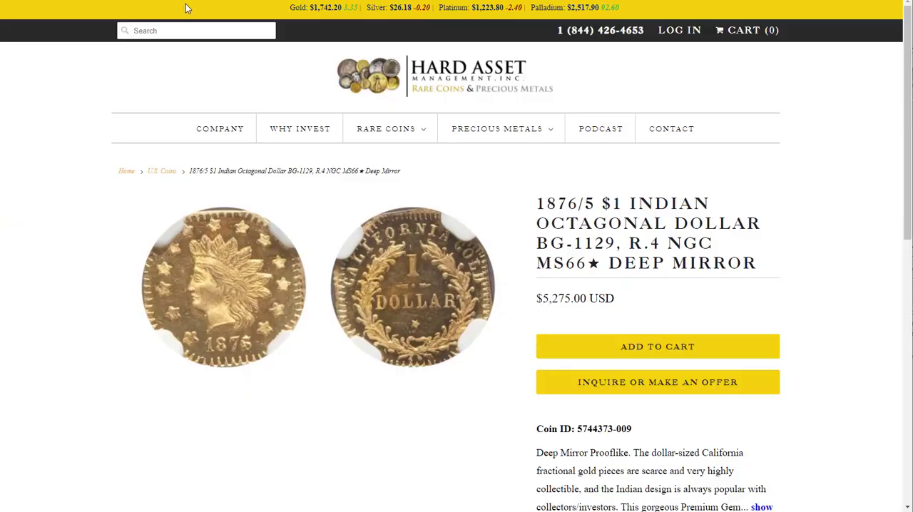
{"action": "mouse_move", "coordinate": [401, 129]}
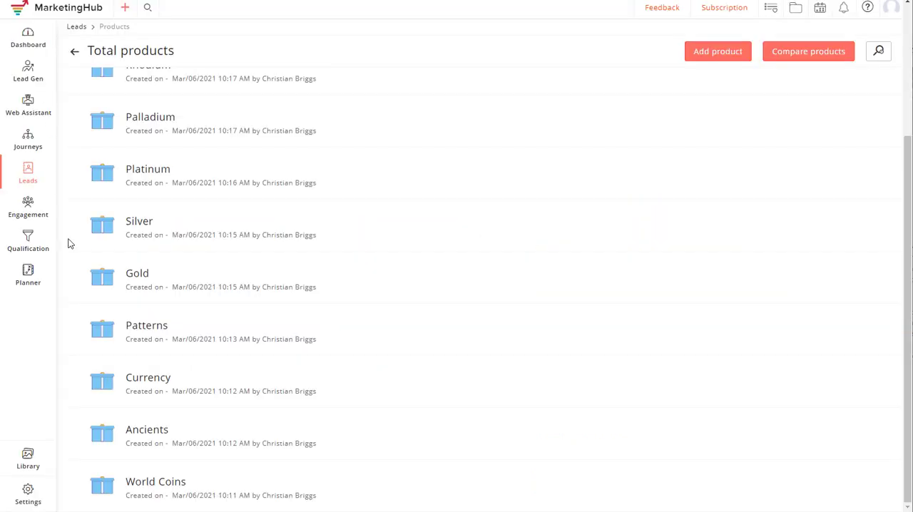
{"action": "left_click", "coordinate": [158, 482]}
{"action": "scroll", "coordinate": [235, 215], "scroll_direction": "up", "scroll_amount": 2}
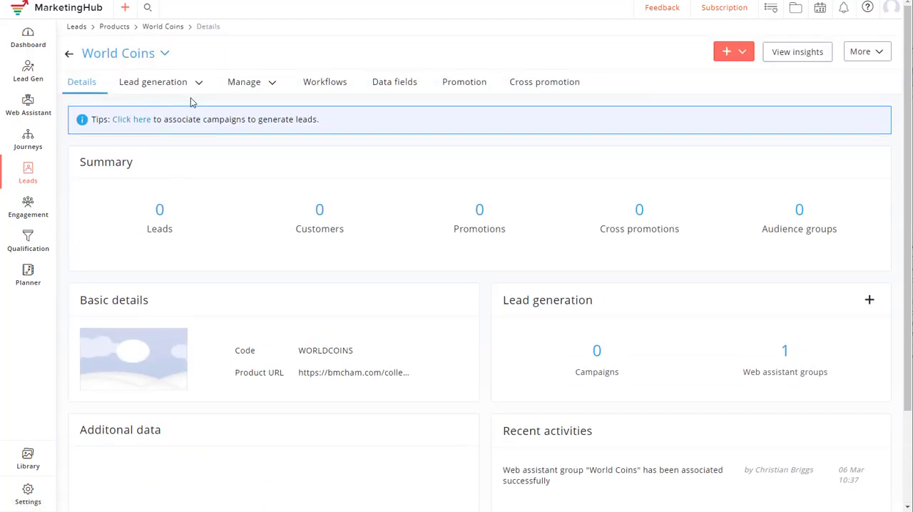
{"action": "left_click", "coordinate": [199, 84]}
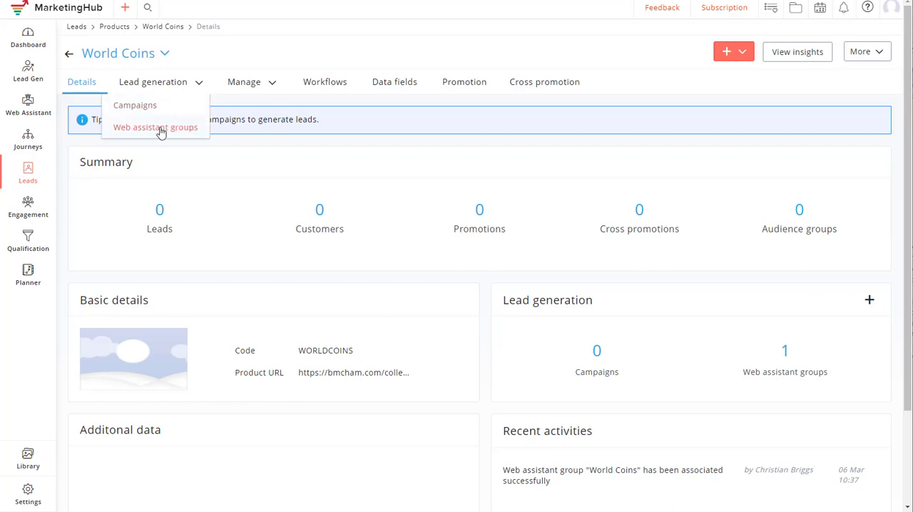
{"action": "left_click", "coordinate": [161, 130]}
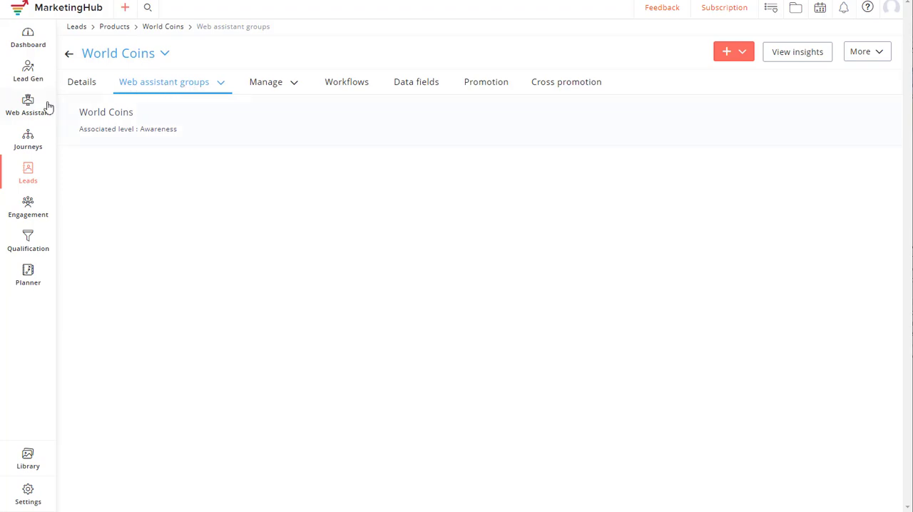
- Open the tracked pages of the bmcham.com website in Web Assistant
{"action": "mouse_move", "coordinate": [45, 108]}
{"action": "left_click", "coordinate": [81, 102]}
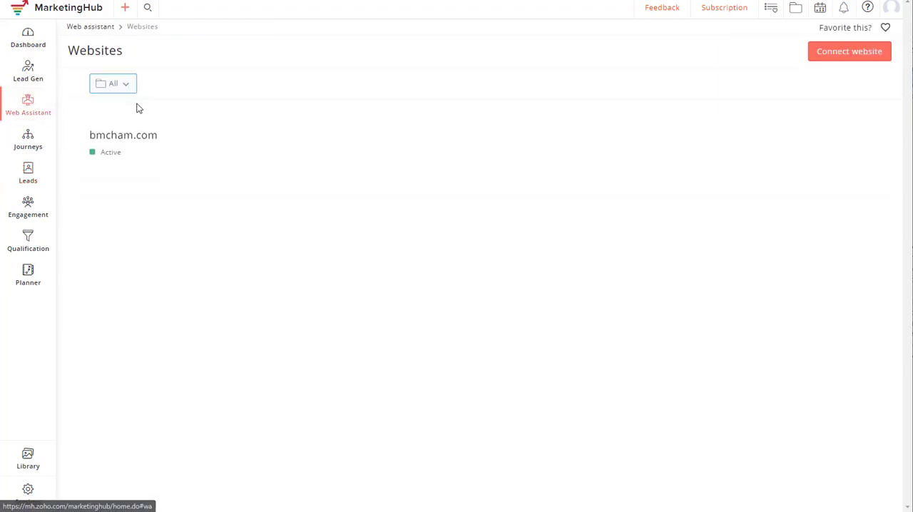
{"action": "left_click", "coordinate": [142, 118]}
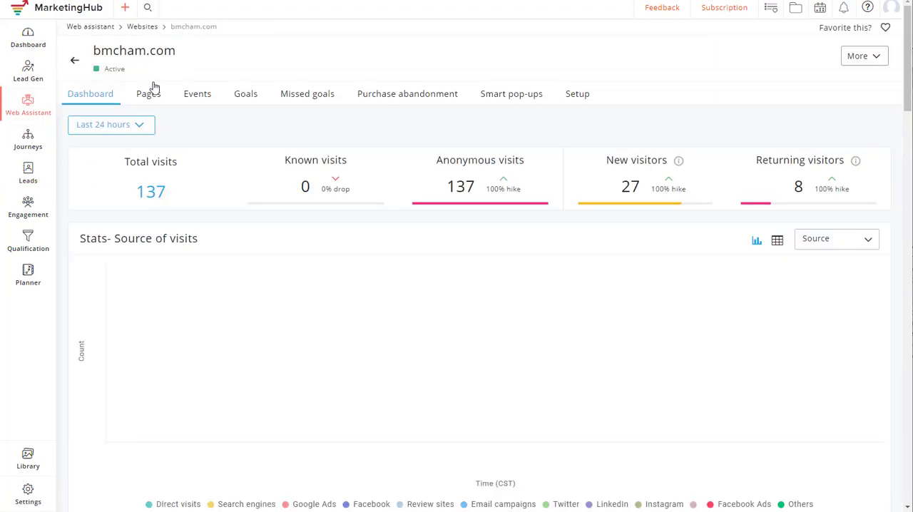
{"action": "left_click", "coordinate": [147, 93]}
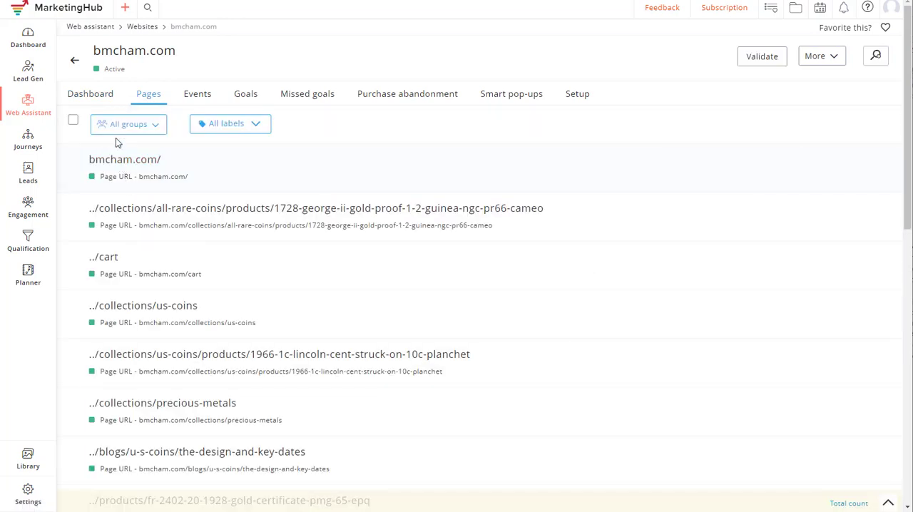
- Open the World Coins page group for editing, highlight its /collections/world-coins criterion, and close it without changes
{"action": "left_click", "coordinate": [152, 129]}
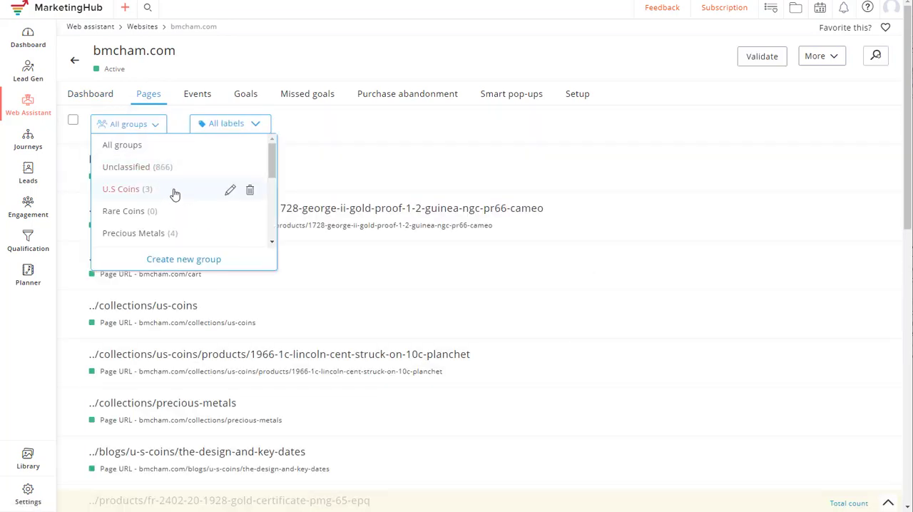
{"action": "scroll", "coordinate": [163, 194], "scroll_direction": "down", "scroll_amount": 3}
{"action": "scroll", "coordinate": [163, 194], "scroll_direction": "down", "scroll_amount": 3}
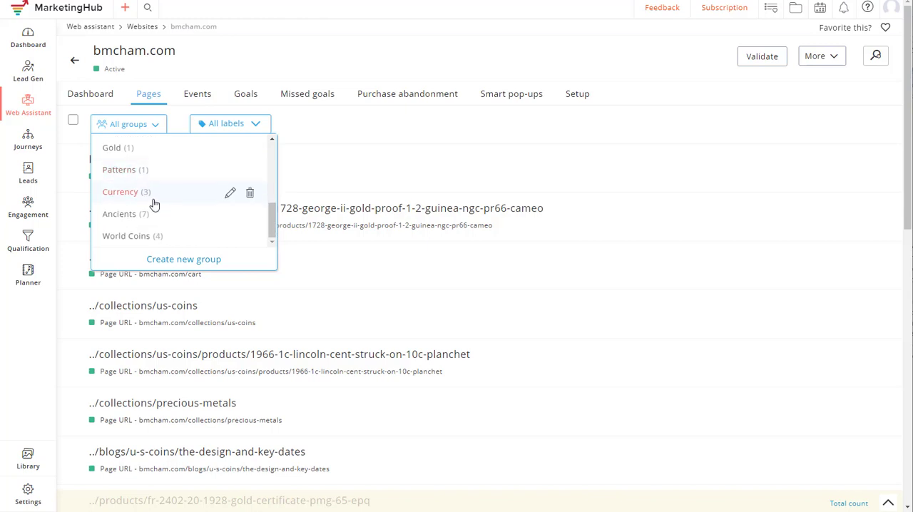
{"action": "mouse_move", "coordinate": [178, 236]}
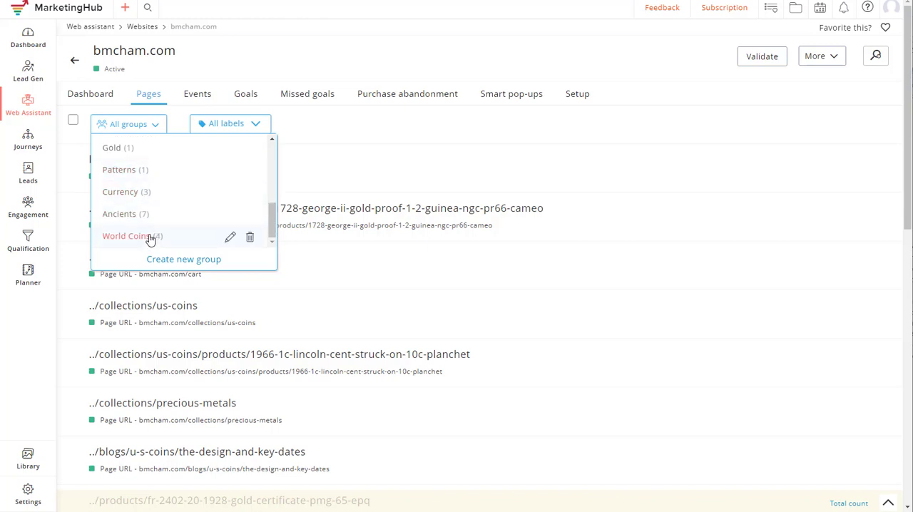
{"action": "left_click", "coordinate": [230, 239]}
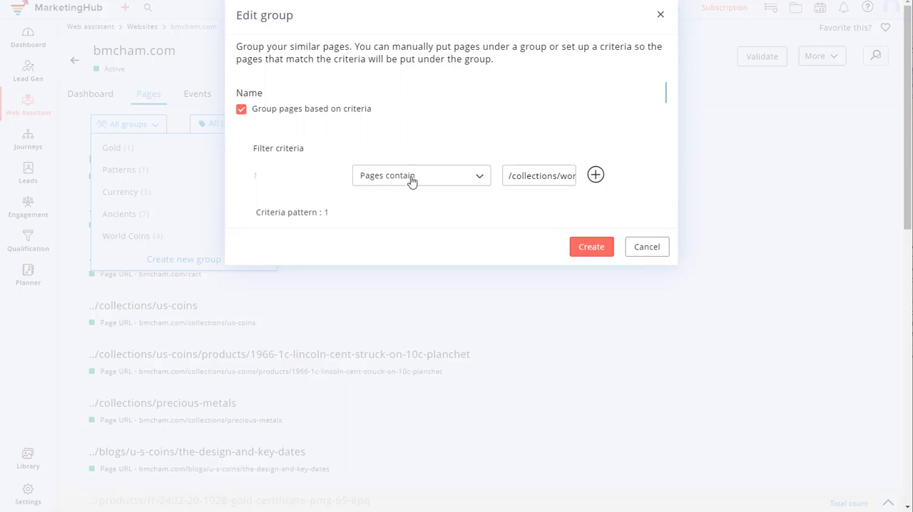
{"action": "left_click_drag", "start_coordinate": [526, 175], "coordinate": [612, 180]}
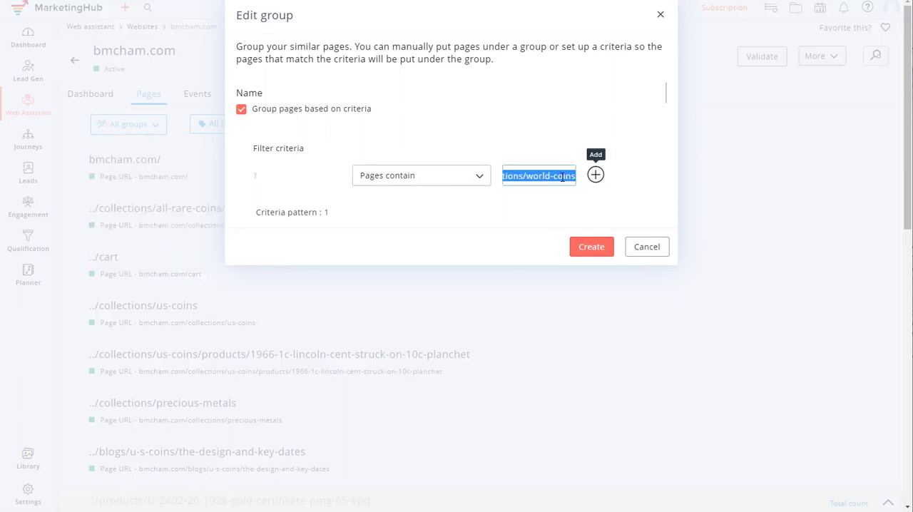
{"action": "left_click", "coordinate": [647, 247]}
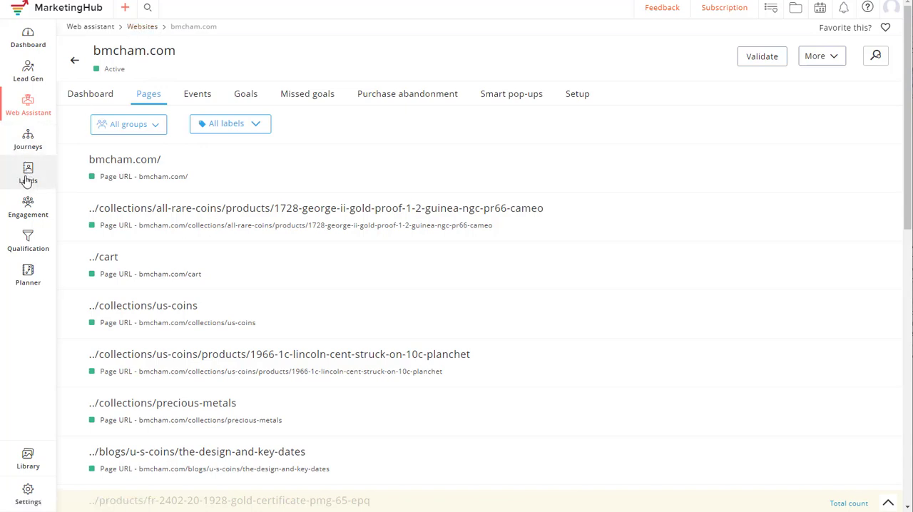
- Open the World Coins product from the full list of products
{"action": "mouse_move", "coordinate": [28, 178]}
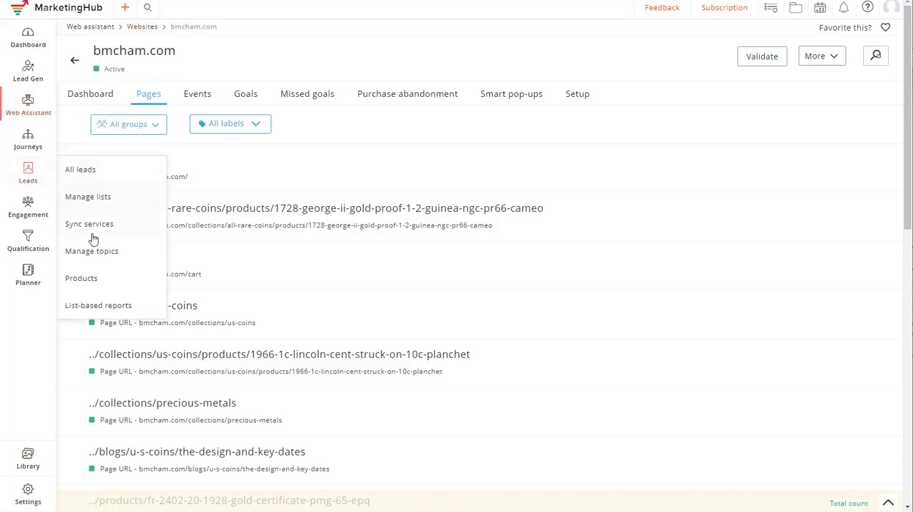
{"action": "left_click", "coordinate": [90, 284]}
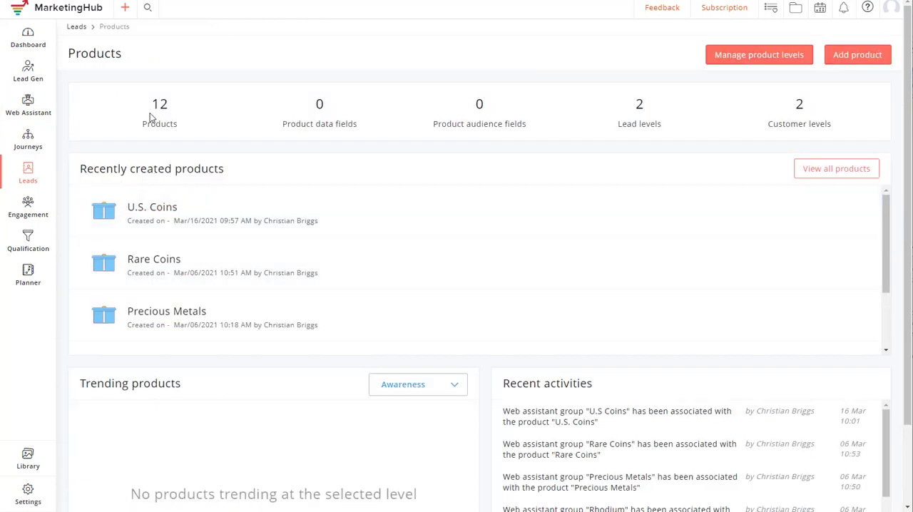
{"action": "scroll", "coordinate": [188, 248], "scroll_direction": "down", "scroll_amount": 4}
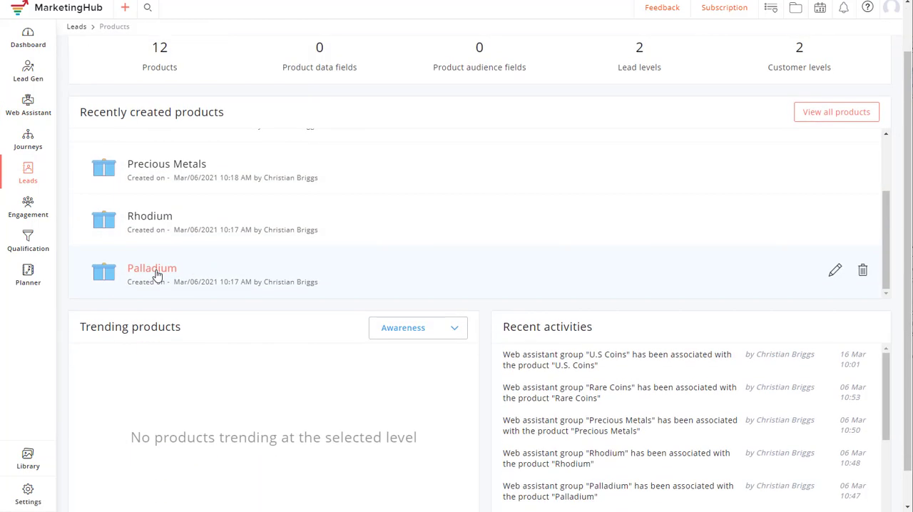
{"action": "left_click", "coordinate": [836, 112]}
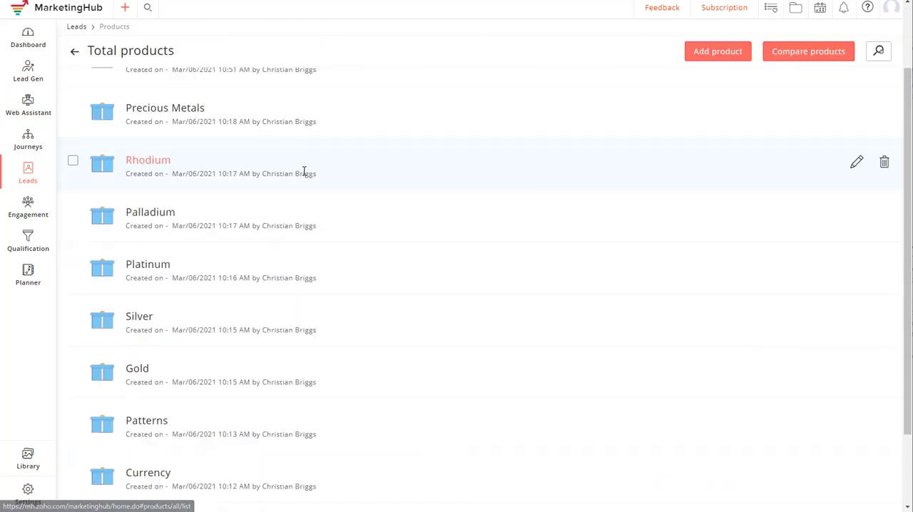
{"action": "scroll", "coordinate": [214, 293], "scroll_direction": "down", "scroll_amount": 1}
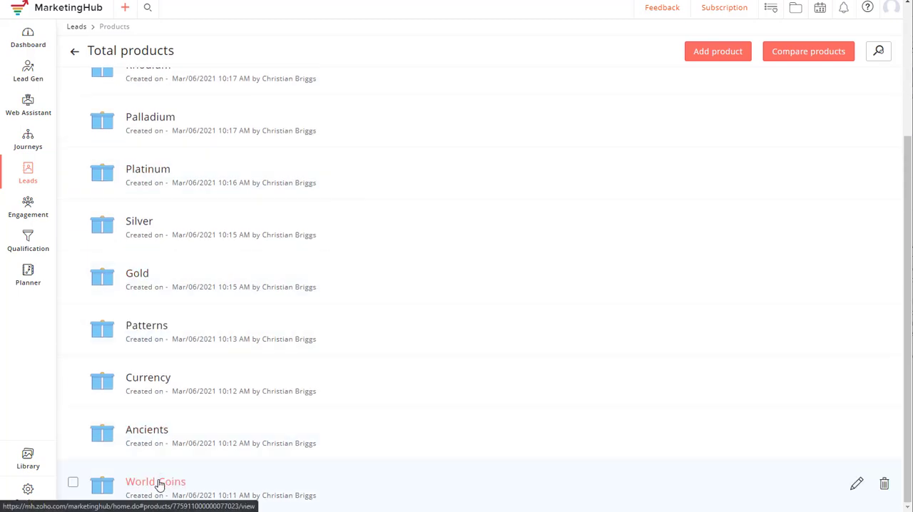
{"action": "scroll", "coordinate": [161, 81], "scroll_direction": "up", "scroll_amount": 2}
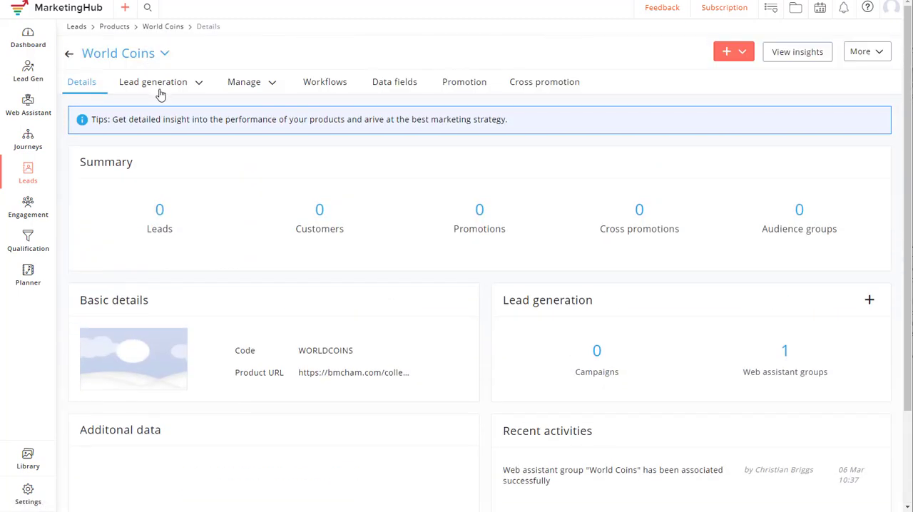
- View the product's web assistant groups, and open its World Coins Email List and World Coins Tag workflow
{"action": "left_click", "coordinate": [198, 83]}
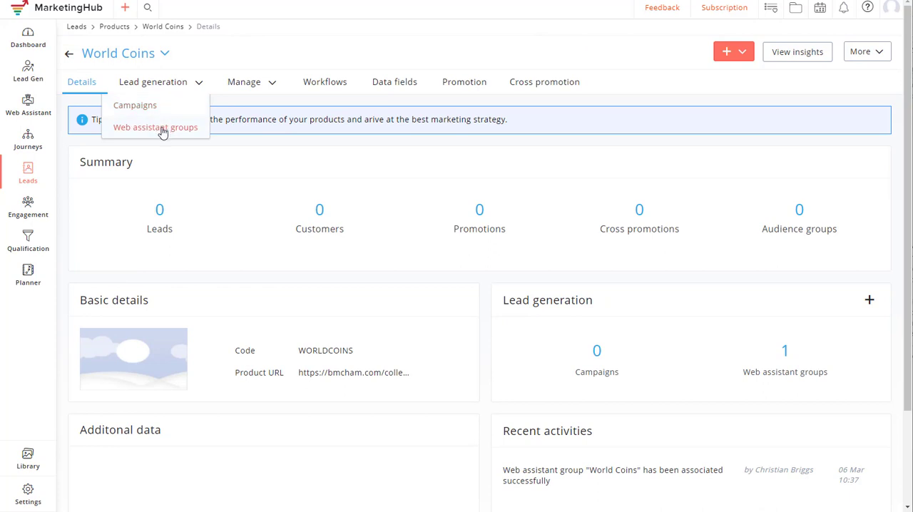
{"action": "left_click", "coordinate": [161, 129]}
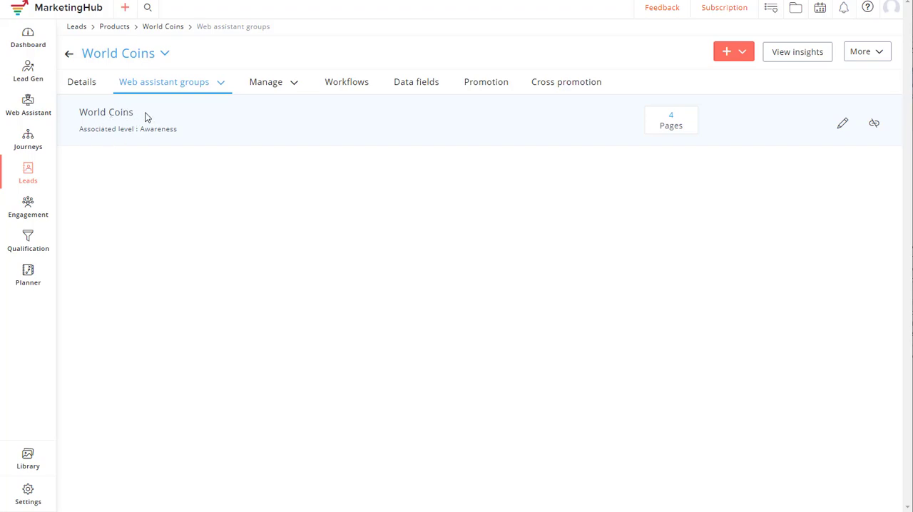
{"action": "left_click", "coordinate": [349, 85]}
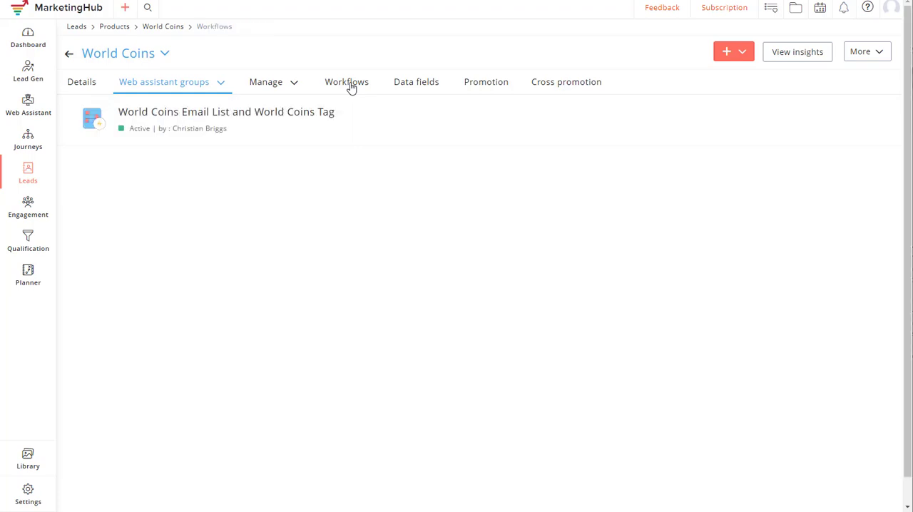
{"action": "left_click", "coordinate": [155, 115]}
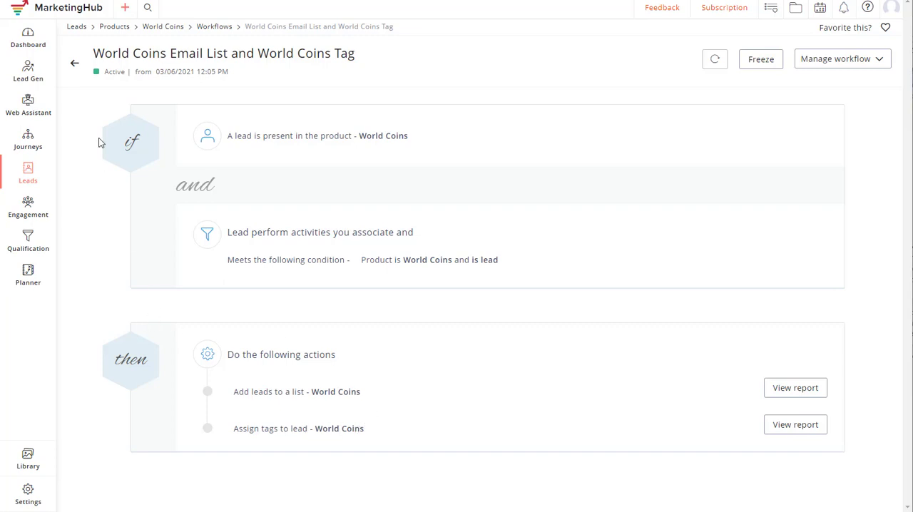
- Look through the lead tags, open the U.S. Coins tag, and view the Indian Octagonal Dollar page on the website
{"action": "mouse_move", "coordinate": [32, 210]}
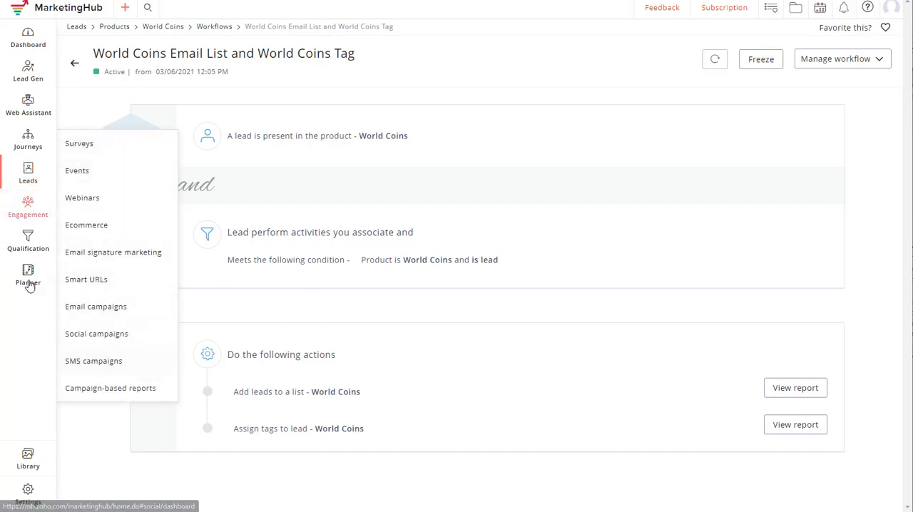
{"action": "mouse_move", "coordinate": [43, 243]}
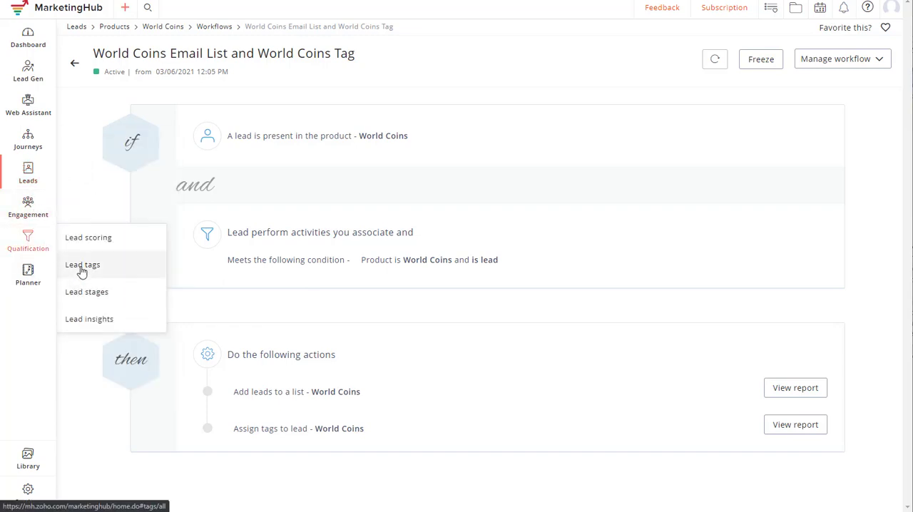
{"action": "left_click", "coordinate": [82, 268]}
{"action": "scroll", "coordinate": [451, 187], "scroll_direction": "down", "scroll_amount": 2}
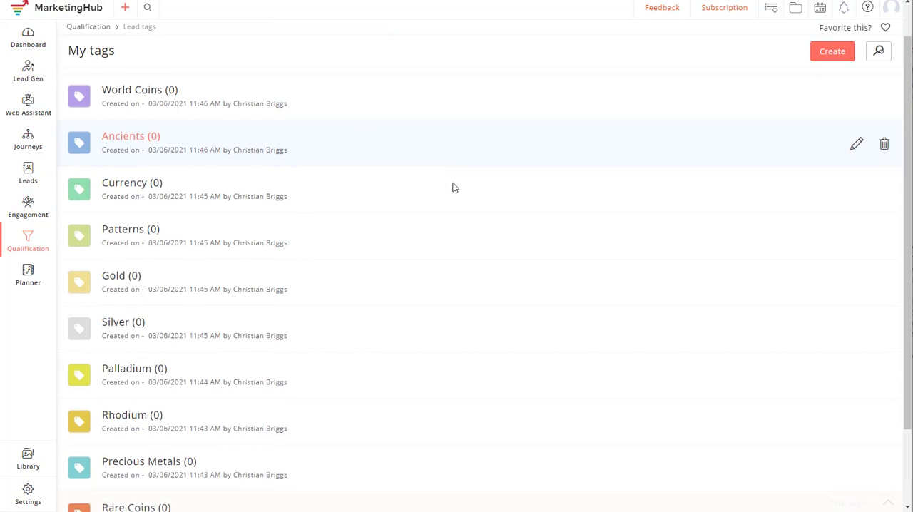
{"action": "scroll", "coordinate": [453, 187], "scroll_direction": "up", "scroll_amount": 2}
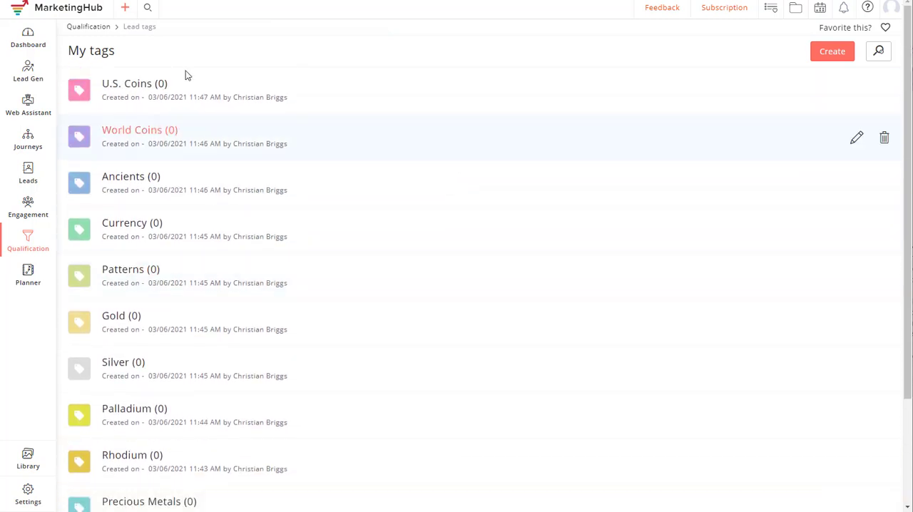
{"action": "left_click", "coordinate": [359, 113]}
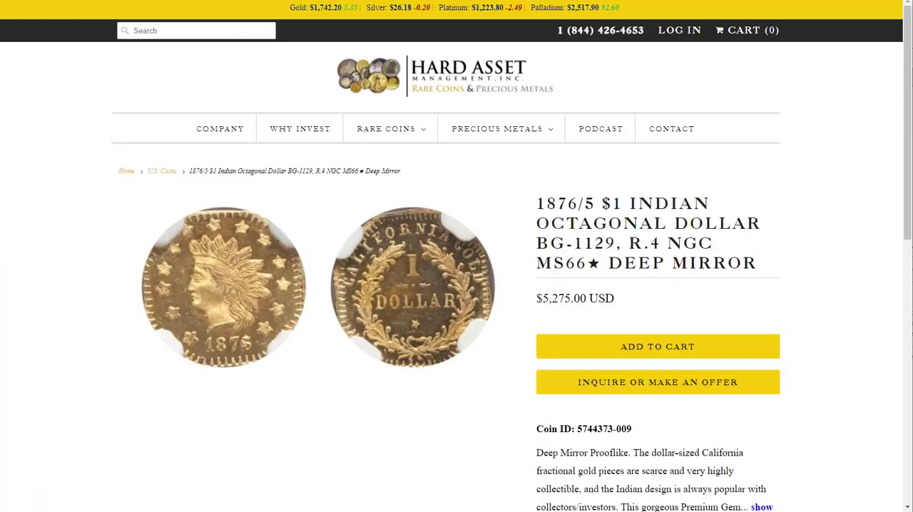
{"action": "mouse_move", "coordinate": [398, 134]}
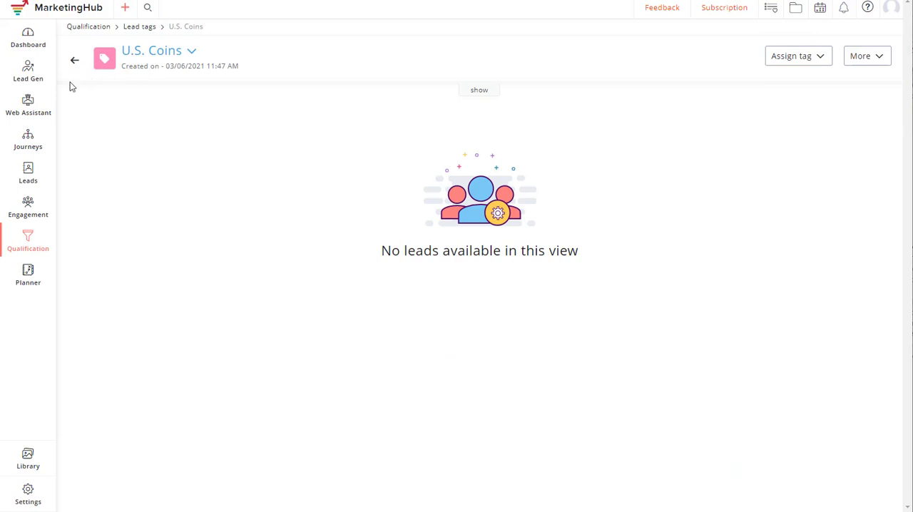
- Open the Ancients product from the full list of products
{"action": "mouse_move", "coordinate": [27, 171]}
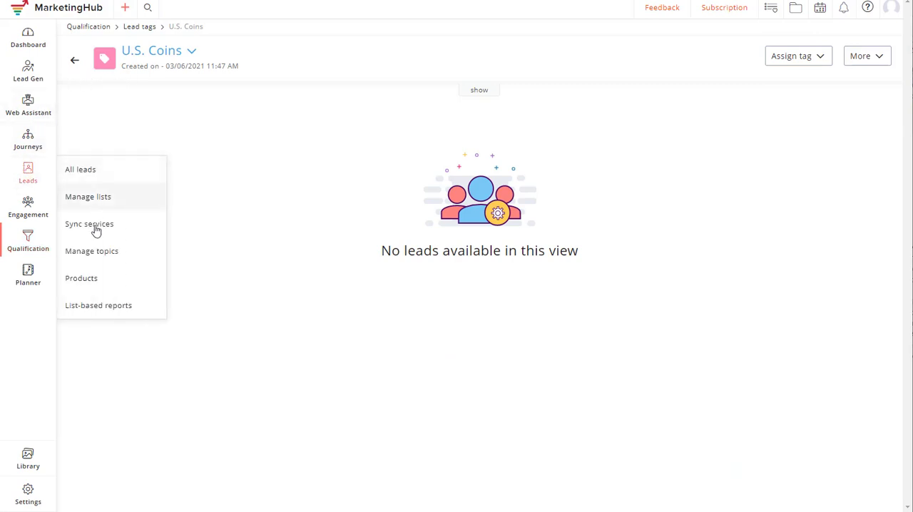
{"action": "left_click", "coordinate": [88, 281]}
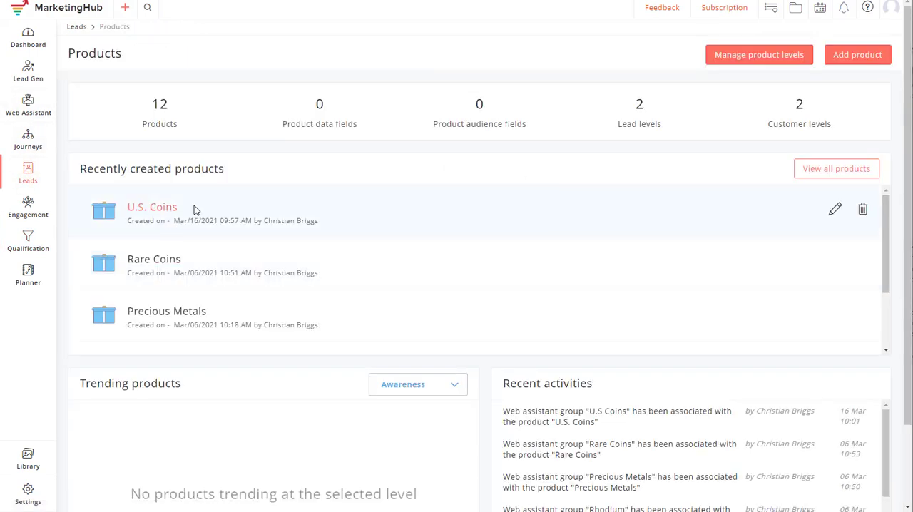
{"action": "left_click", "coordinate": [839, 173]}
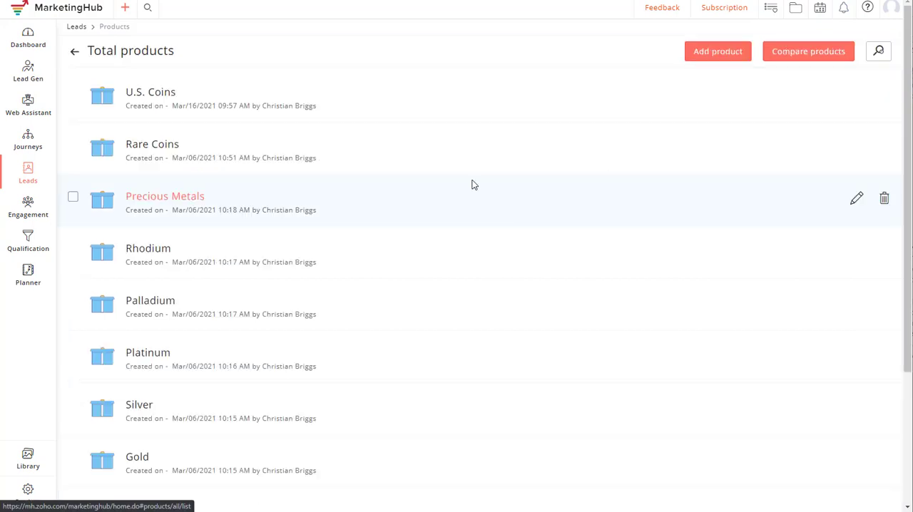
{"action": "scroll", "coordinate": [142, 259], "scroll_direction": "down", "scroll_amount": 3}
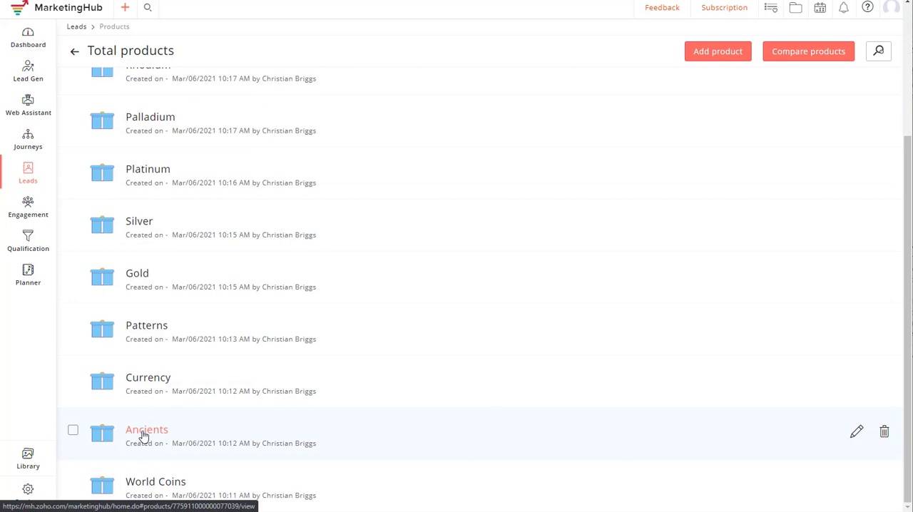
{"action": "left_click", "coordinate": [144, 432]}
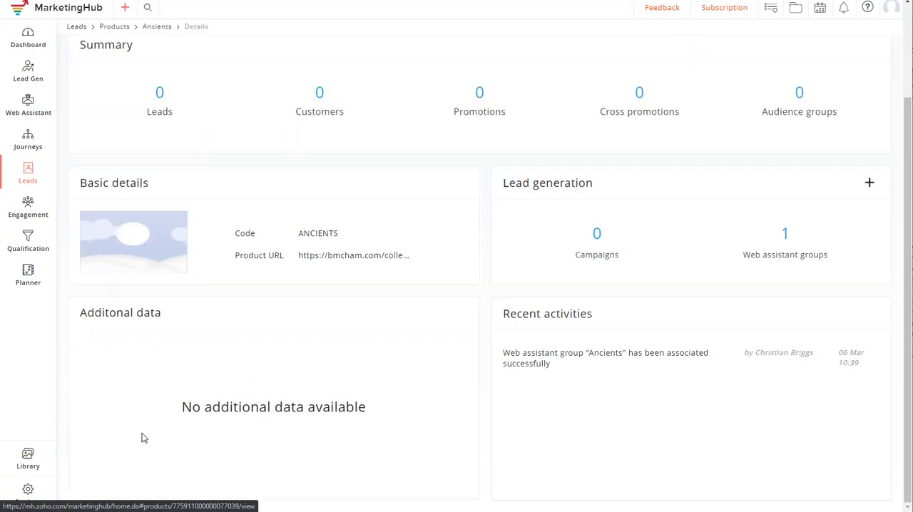
- View the Ancients product's web assistant groups, and check the group's lead level setup without changing it
{"action": "scroll", "coordinate": [241, 199], "scroll_direction": "up", "scroll_amount": 3}
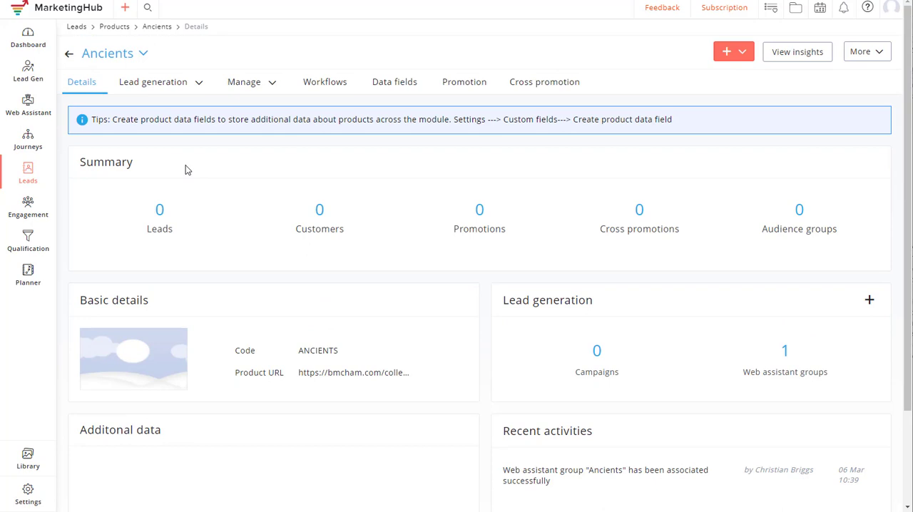
{"action": "left_click", "coordinate": [197, 84]}
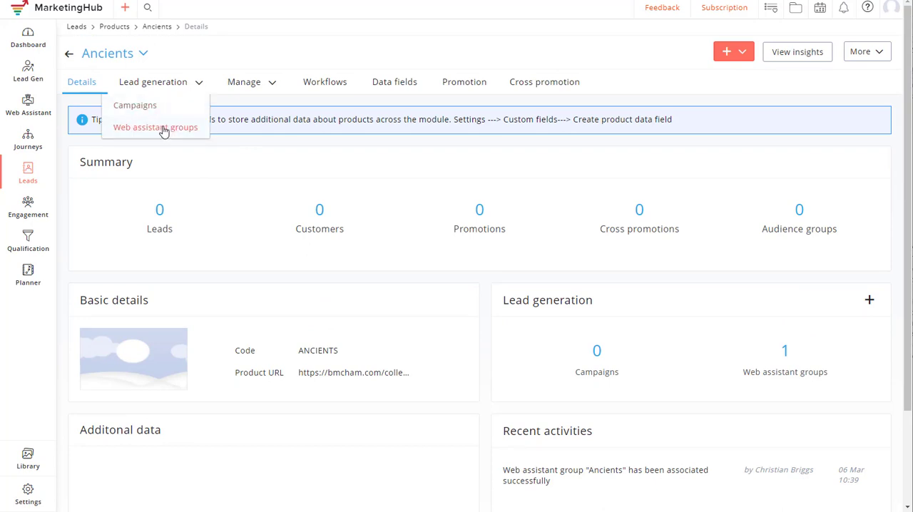
{"action": "left_click", "coordinate": [163, 129]}
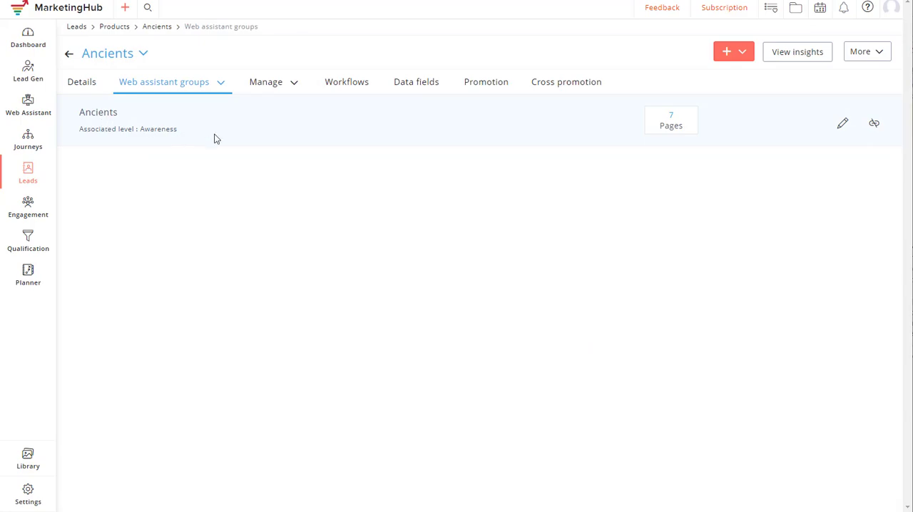
{"action": "left_click", "coordinate": [843, 123]}
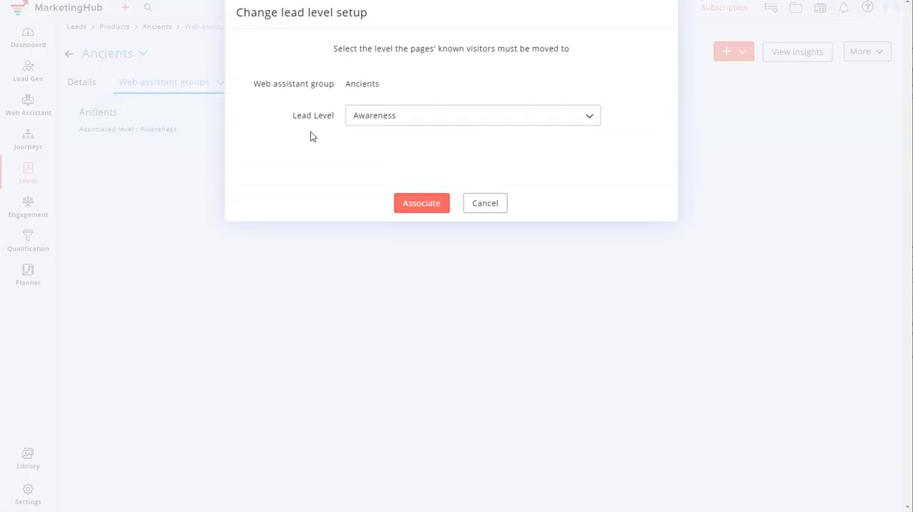
{"action": "left_click", "coordinate": [483, 204]}
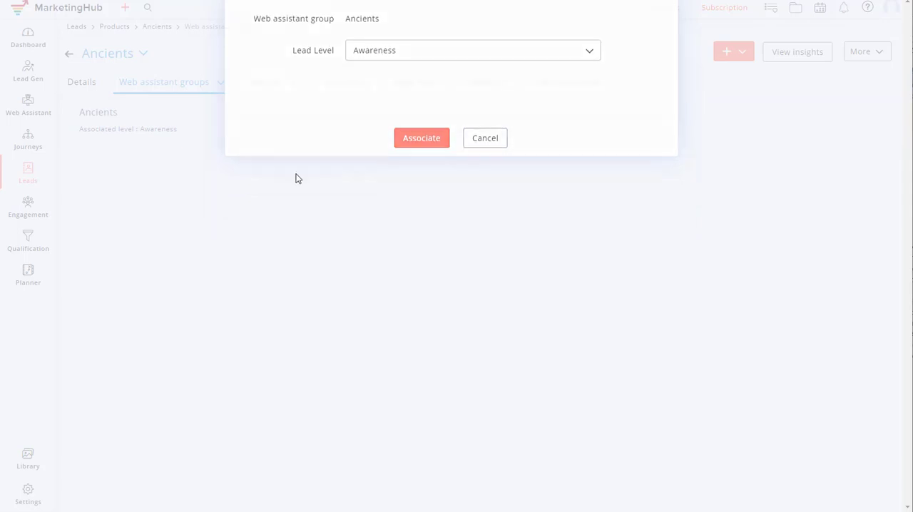
- Open the bmcham.com website's dashboard in Web Assistant
{"action": "mouse_move", "coordinate": [30, 107]}
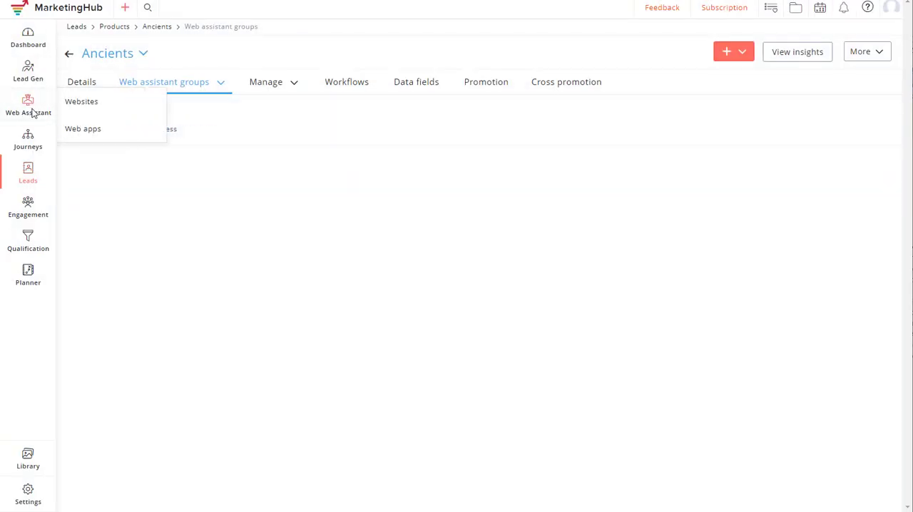
{"action": "left_click", "coordinate": [81, 104]}
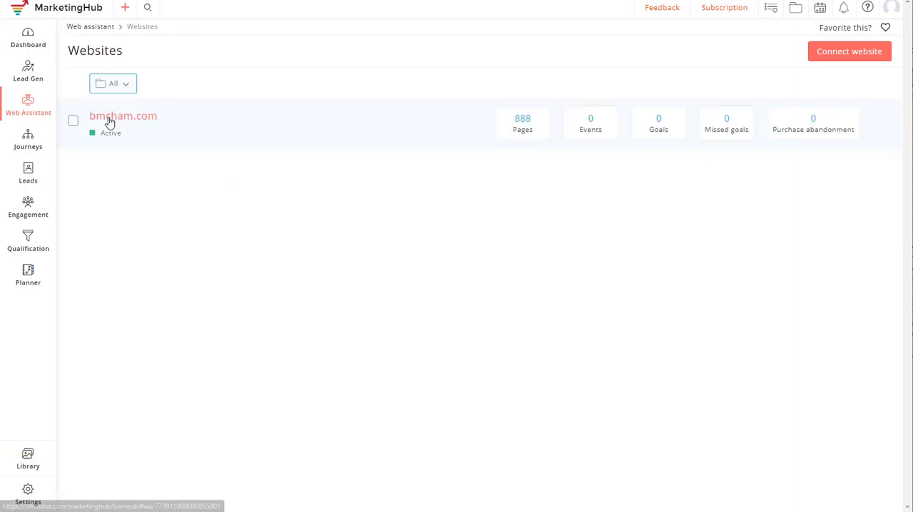
{"action": "left_click", "coordinate": [111, 118]}
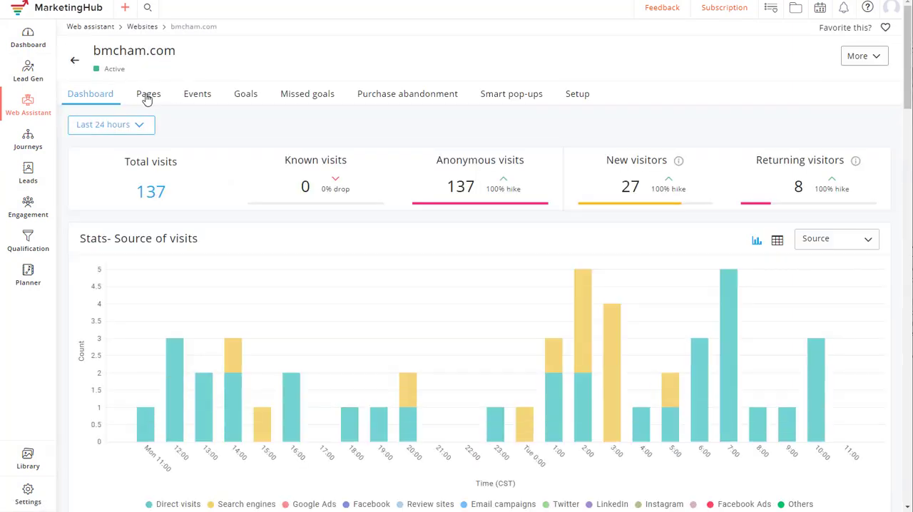
- Check the filter criteria of the Ancients page group among bmcham.com's pages, and leave the group unchanged
{"action": "left_click", "coordinate": [148, 95]}
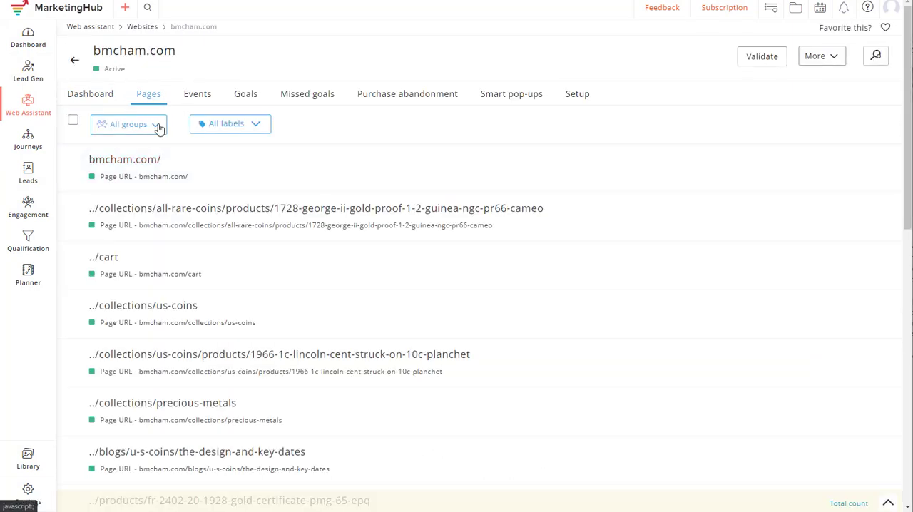
{"action": "left_click", "coordinate": [157, 126]}
{"action": "scroll", "coordinate": [155, 177], "scroll_direction": "down", "scroll_amount": 5}
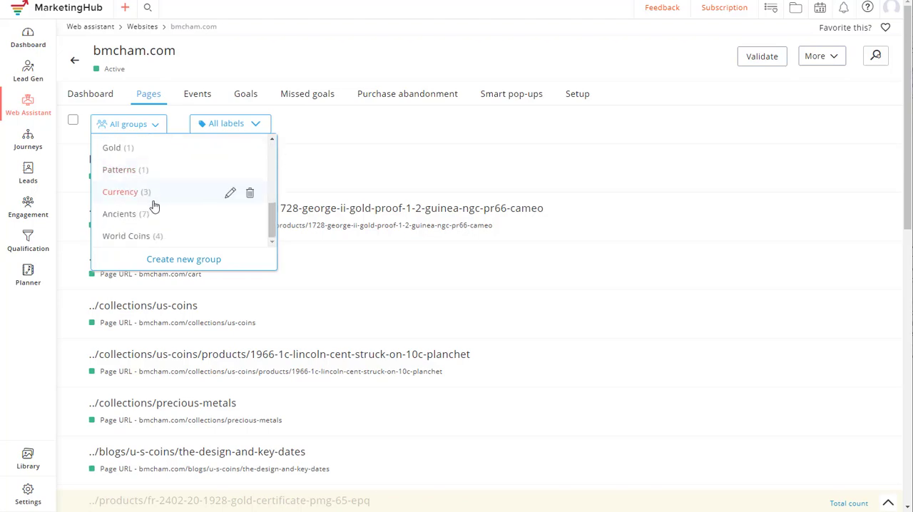
{"action": "mouse_move", "coordinate": [152, 215]}
{"action": "left_click", "coordinate": [229, 218]}
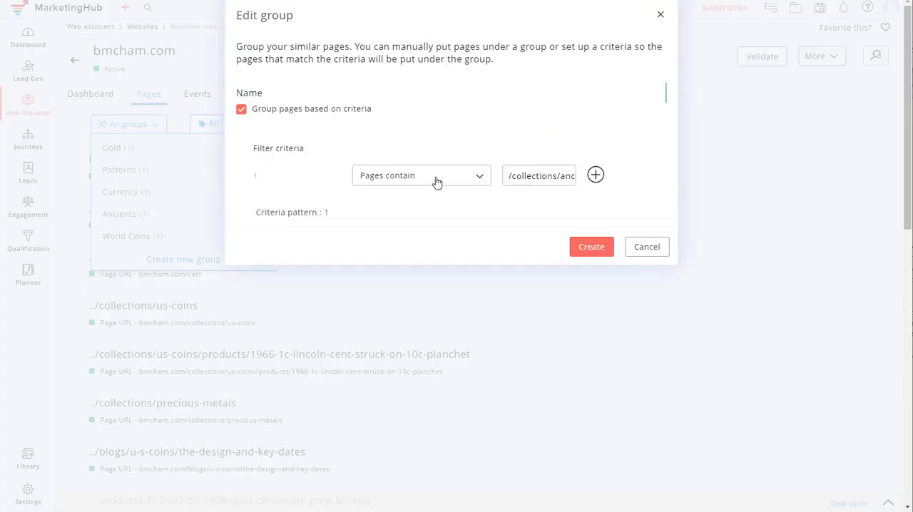
{"action": "left_click_drag", "start_coordinate": [533, 177], "coordinate": [566, 191]}
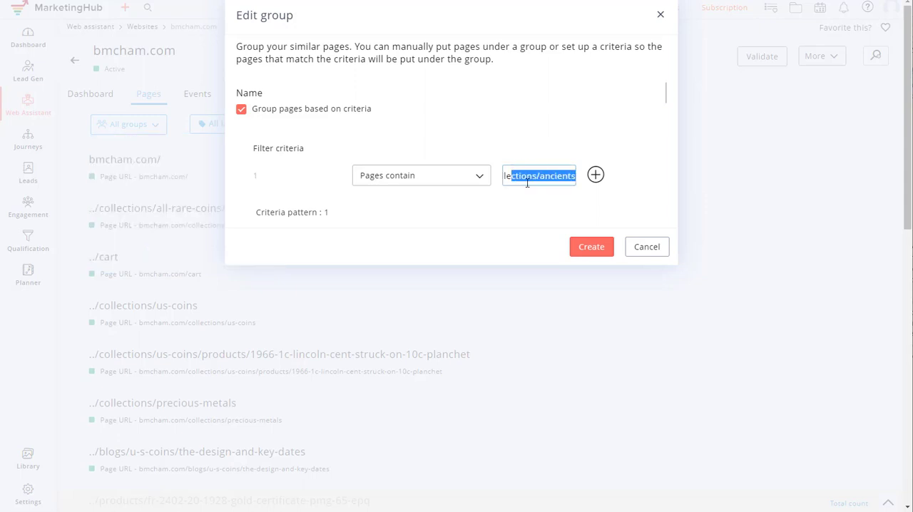
{"action": "left_click", "coordinate": [647, 247]}
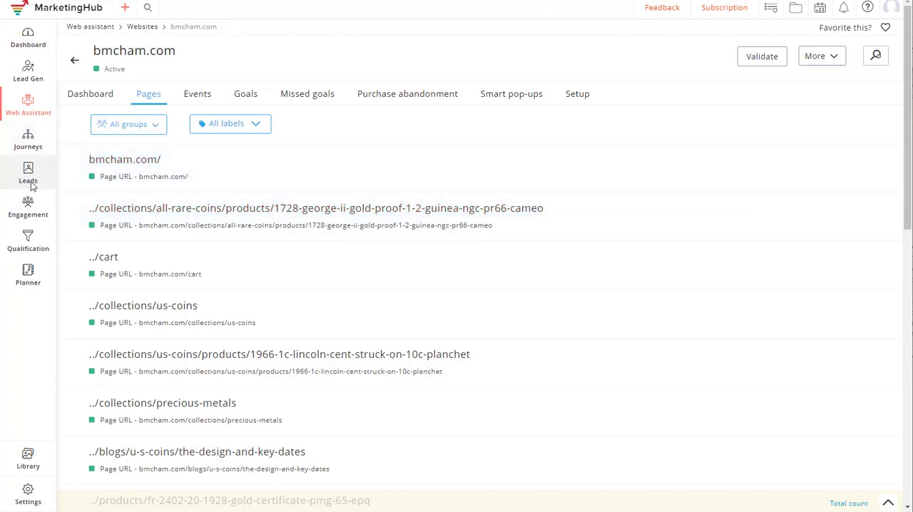
- Open the Ancients product from the full product list and view its Ancients Email List and Ancients Tag workflow
{"action": "mouse_move", "coordinate": [28, 171]}
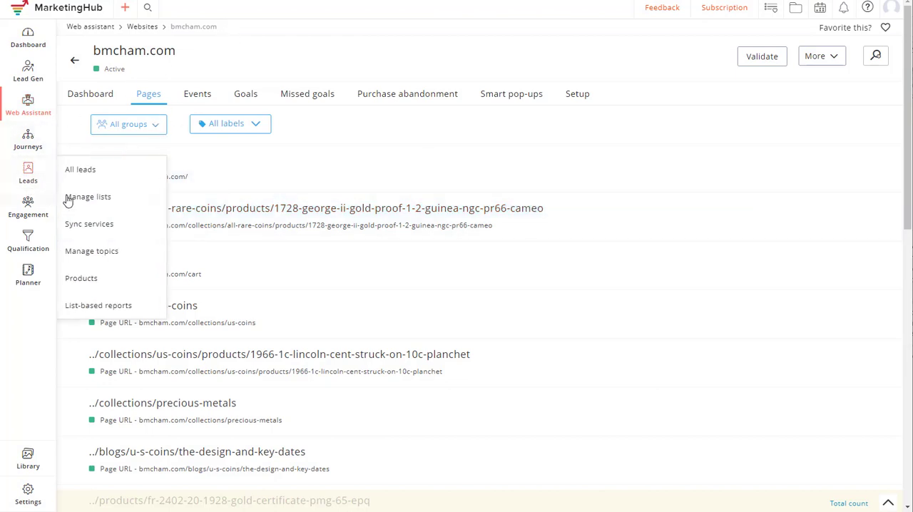
{"action": "left_click", "coordinate": [103, 279]}
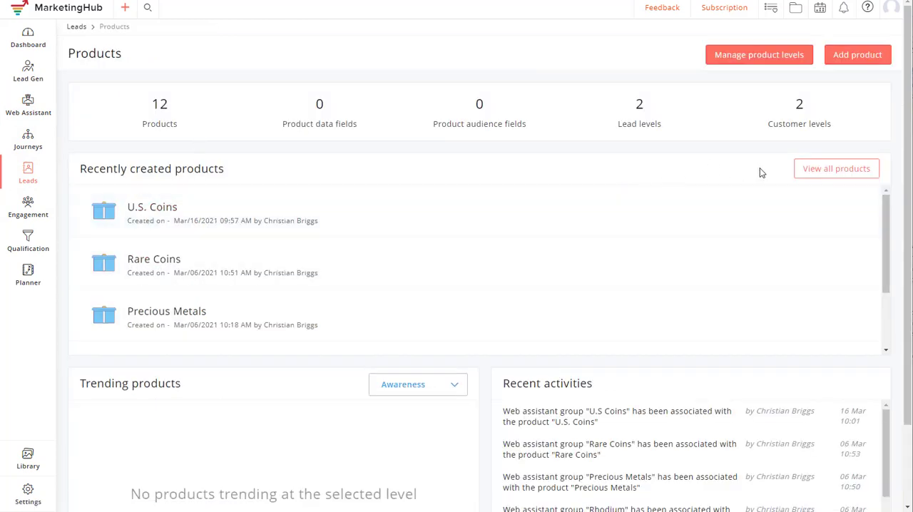
{"action": "left_click", "coordinate": [820, 173]}
{"action": "scroll", "coordinate": [219, 264], "scroll_direction": "down", "scroll_amount": 3}
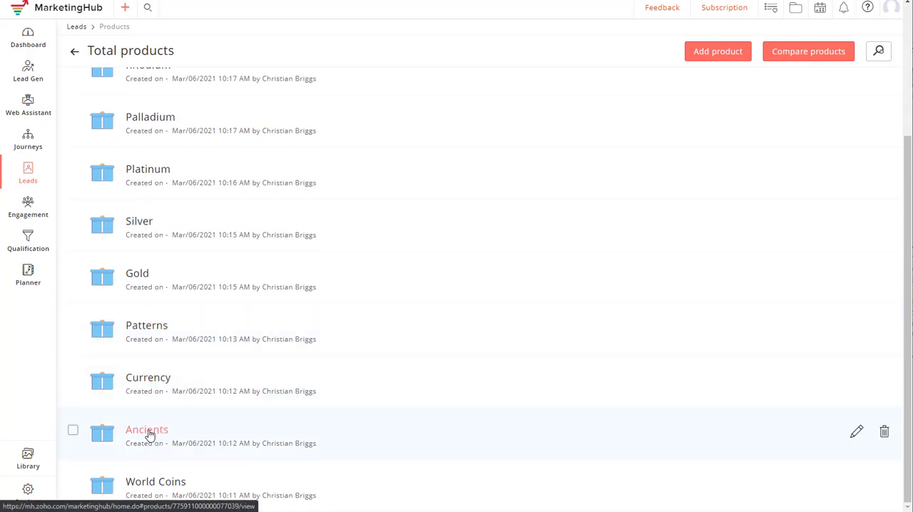
{"action": "left_click", "coordinate": [147, 430]}
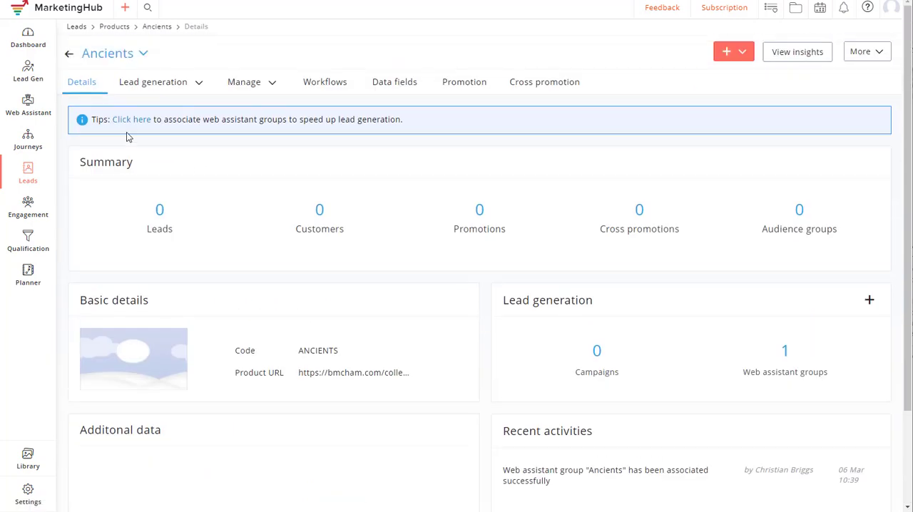
{"action": "left_click", "coordinate": [333, 84]}
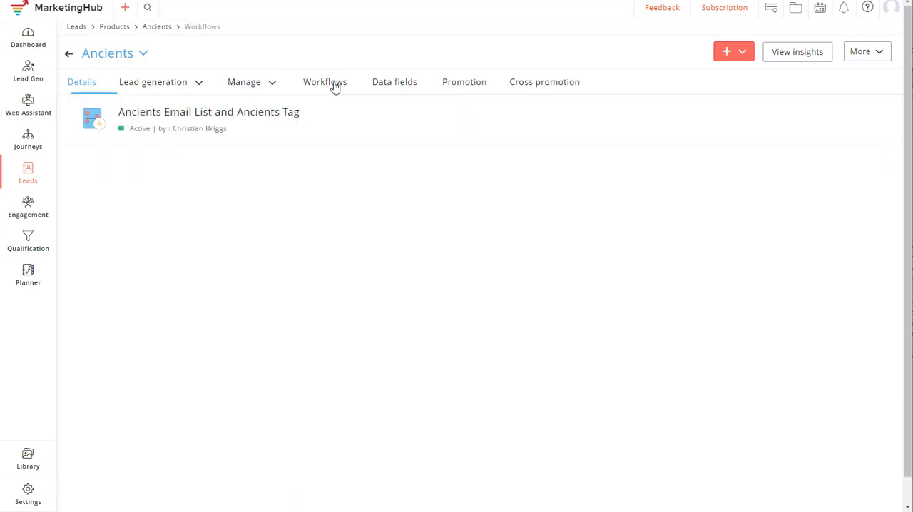
{"action": "left_click", "coordinate": [167, 114]}
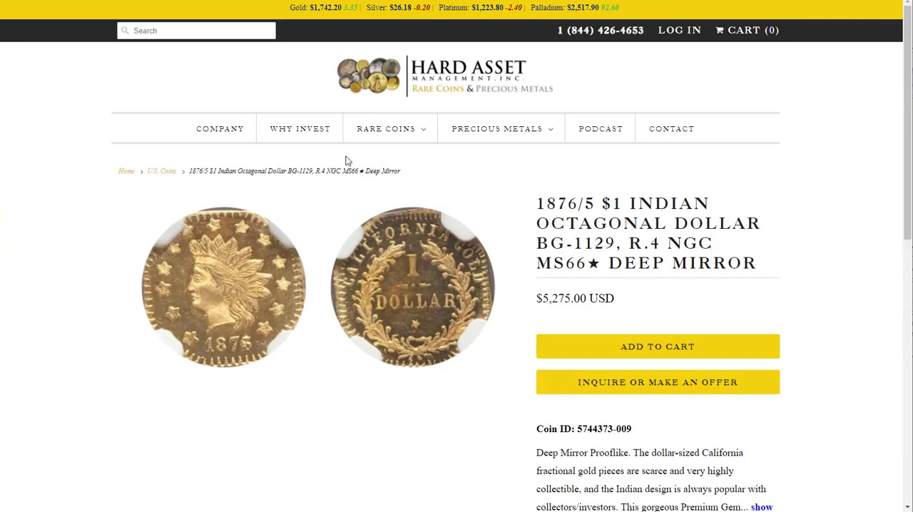
- Open the Currency product from the full product list and view its web assistant groups
{"action": "mouse_move", "coordinate": [397, 144]}
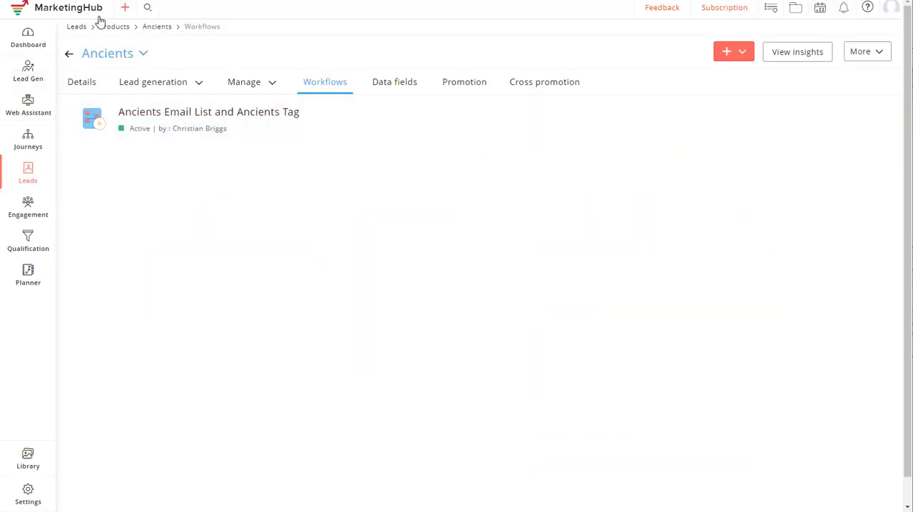
{"action": "left_click", "coordinate": [114, 27]}
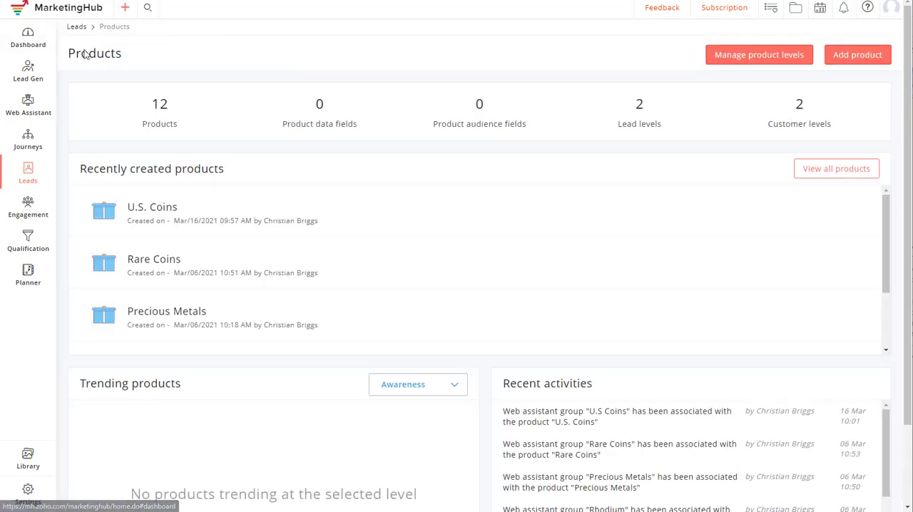
{"action": "left_click", "coordinate": [835, 171]}
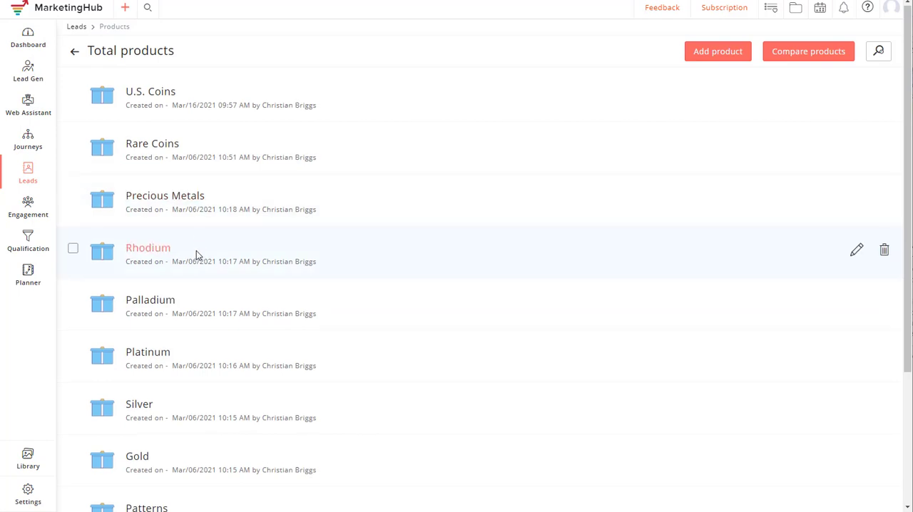
{"action": "scroll", "coordinate": [196, 251], "scroll_direction": "down", "scroll_amount": 3}
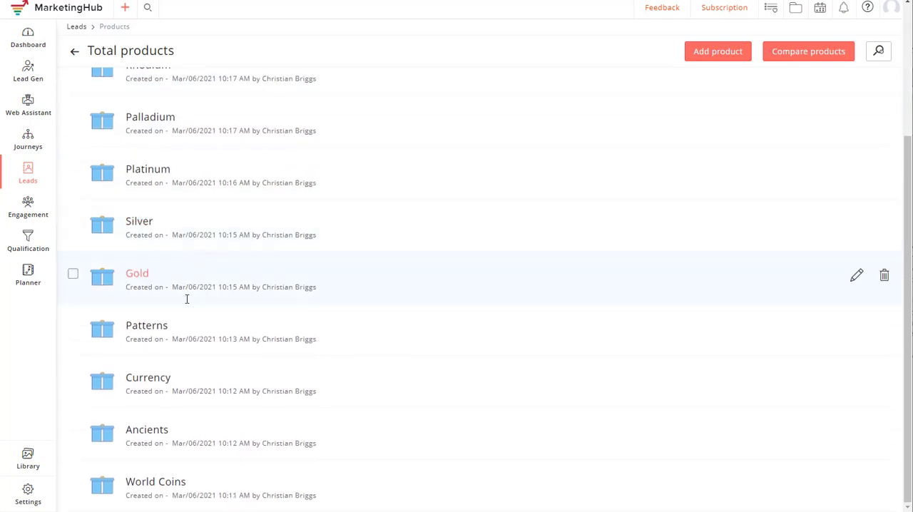
{"action": "left_click", "coordinate": [145, 378]}
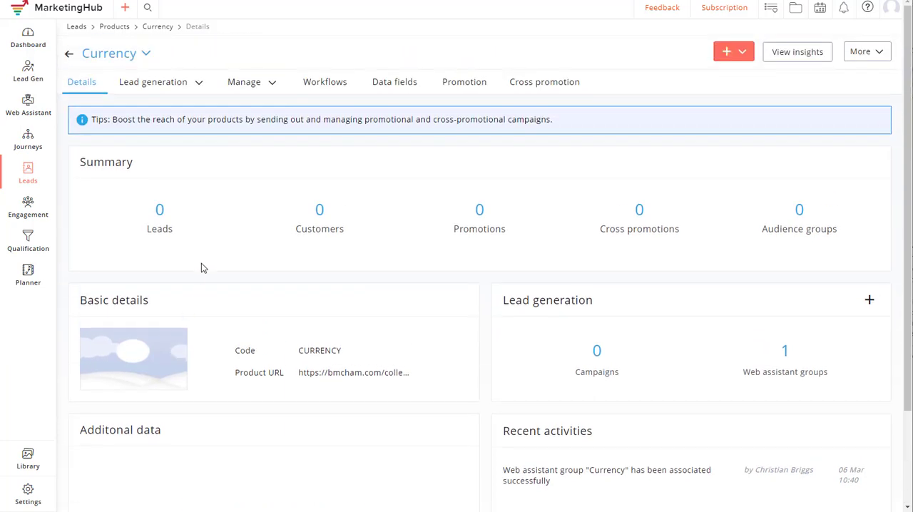
{"action": "left_click", "coordinate": [201, 86]}
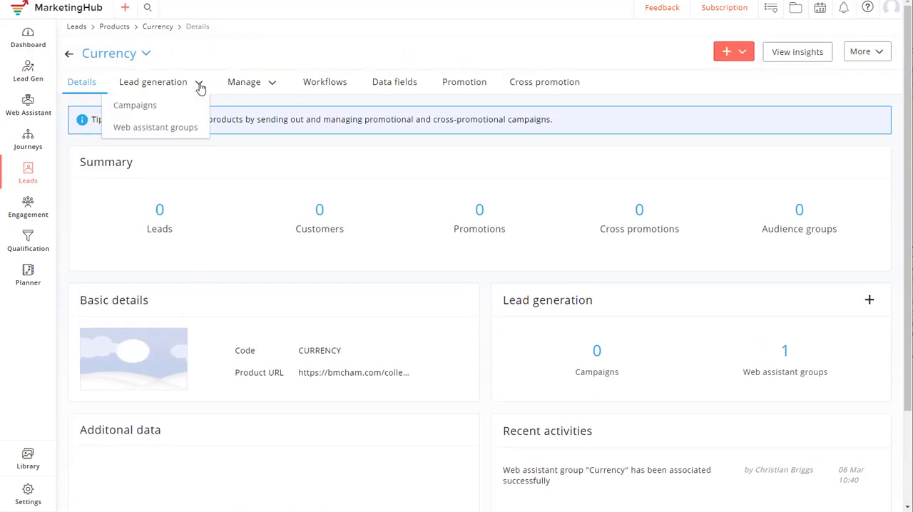
{"action": "left_click", "coordinate": [148, 128]}
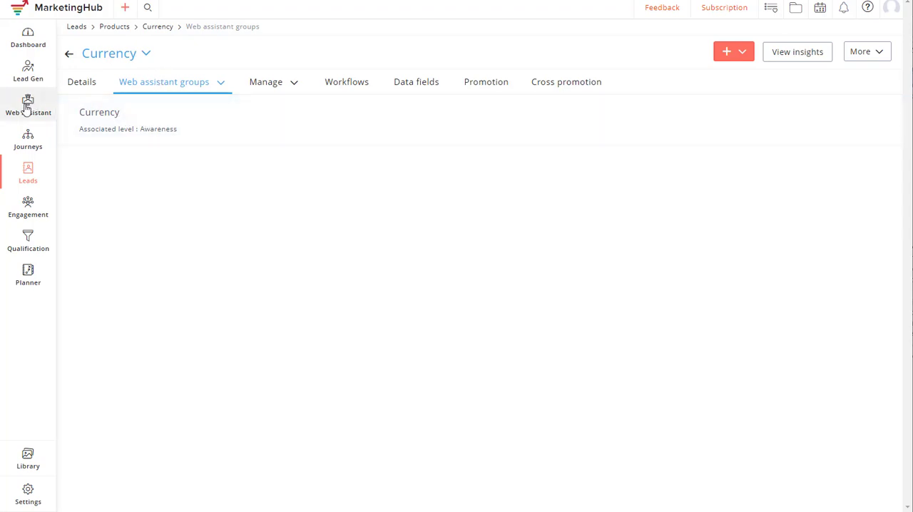
- Open the bmcham.com website in Web Assistant and show its list of pages
{"action": "mouse_move", "coordinate": [25, 107]}
{"action": "left_click", "coordinate": [86, 104]}
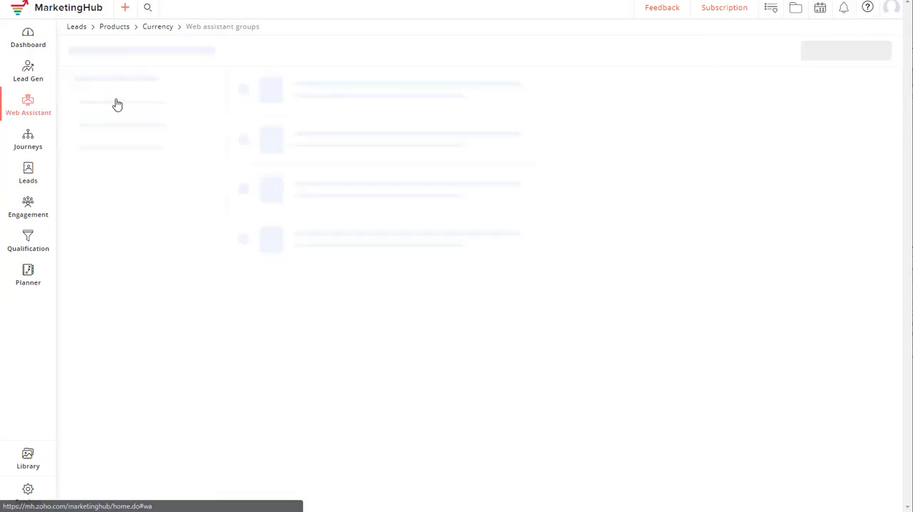
{"action": "left_click", "coordinate": [117, 116]}
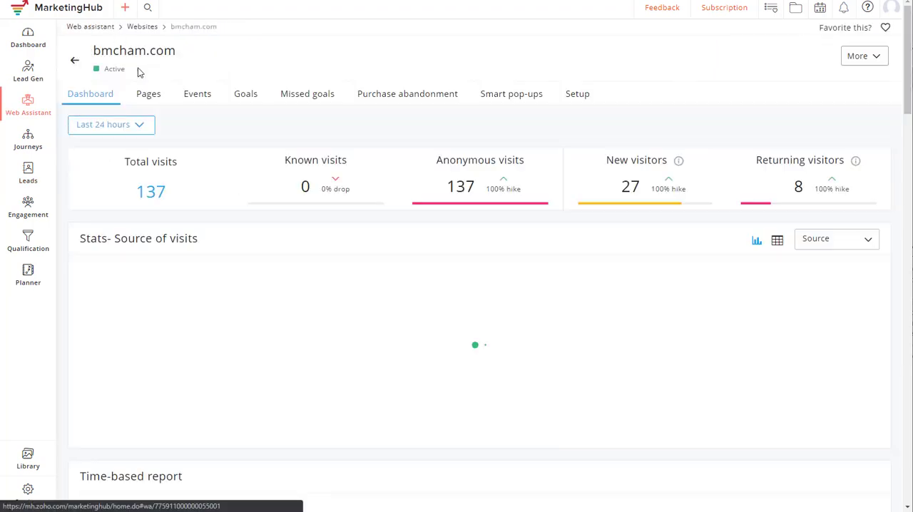
{"action": "left_click", "coordinate": [151, 96]}
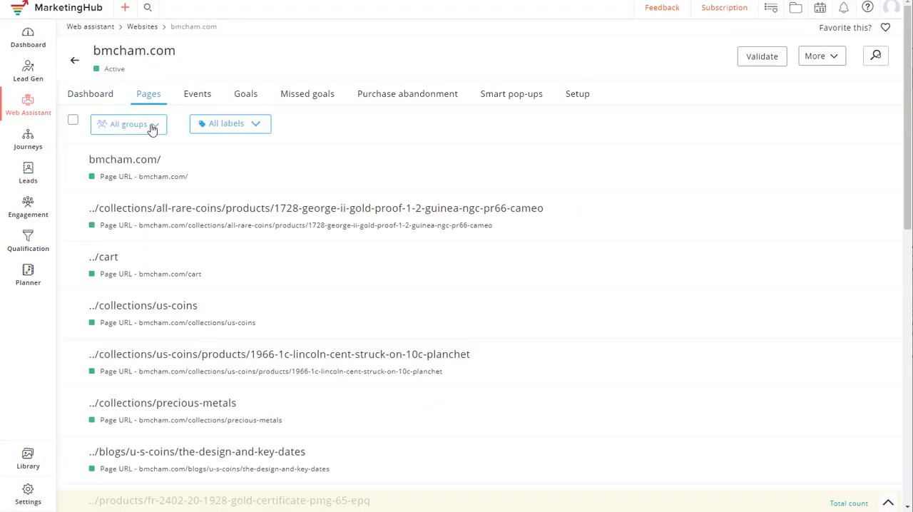
- Review the Ancients page group's page-matching criteria again, and cancel without making changes
{"action": "left_click", "coordinate": [152, 129]}
{"action": "scroll", "coordinate": [143, 181], "scroll_direction": "down", "scroll_amount": 3}
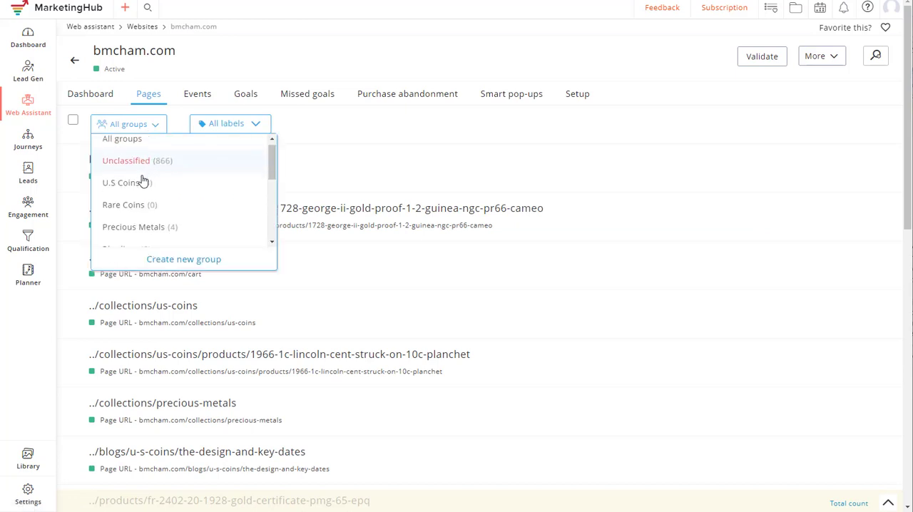
{"action": "scroll", "coordinate": [142, 181], "scroll_direction": "down", "scroll_amount": 5}
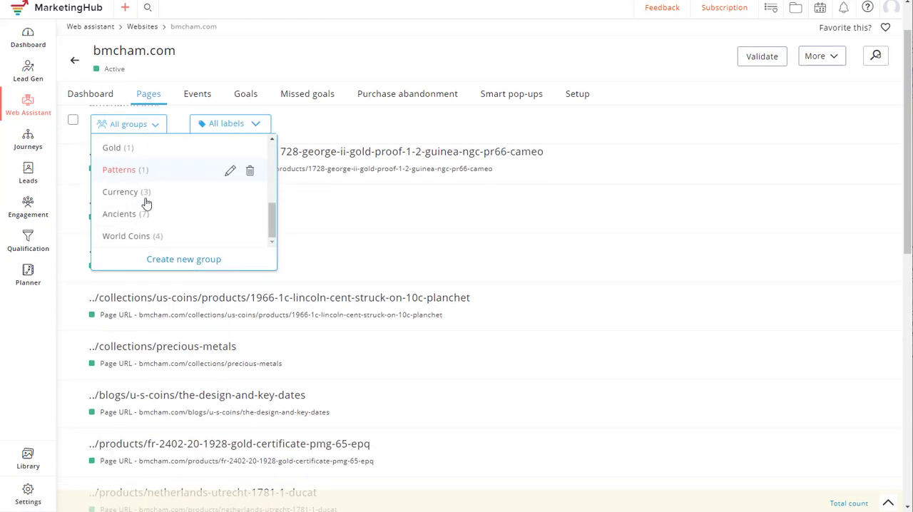
{"action": "left_click", "coordinate": [229, 216]}
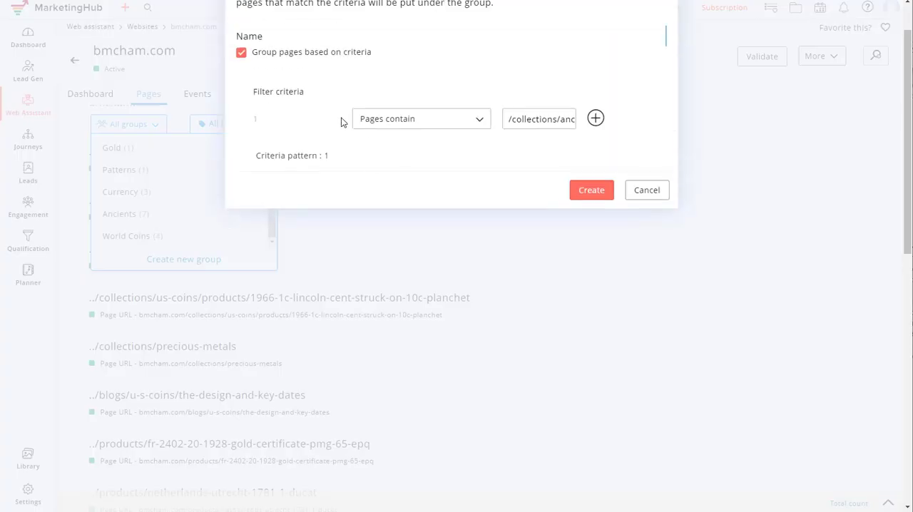
{"action": "left_click_drag", "start_coordinate": [523, 115], "coordinate": [588, 118]}
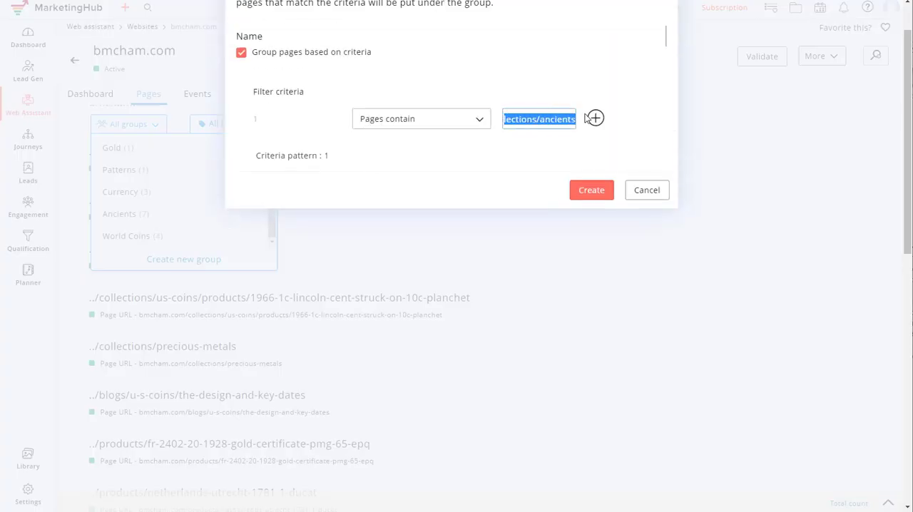
{"action": "left_click", "coordinate": [645, 190]}
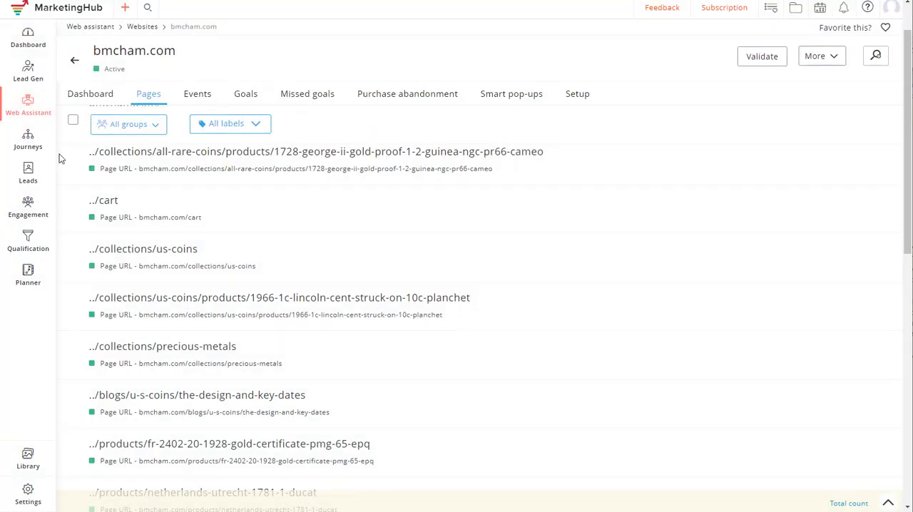
- Return to the products and open Ancients from the full product list
{"action": "left_click", "coordinate": [27, 180]}
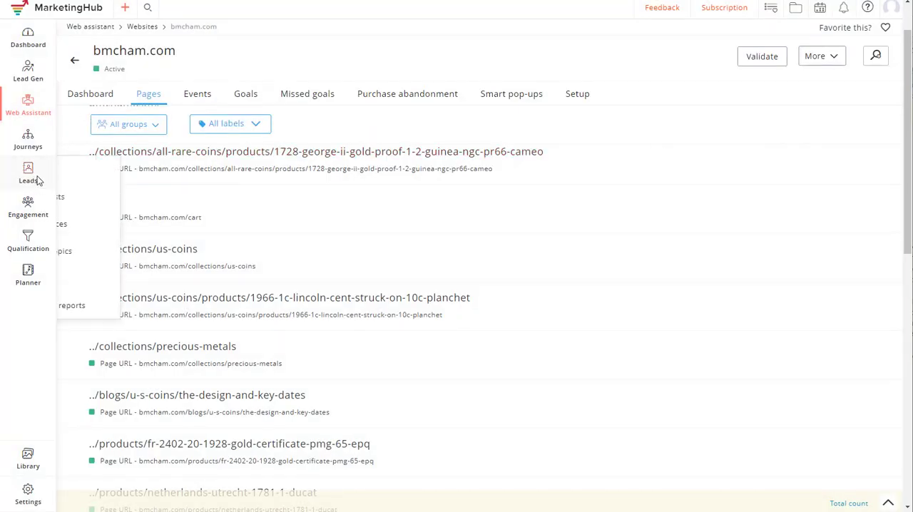
{"action": "left_click", "coordinate": [81, 279]}
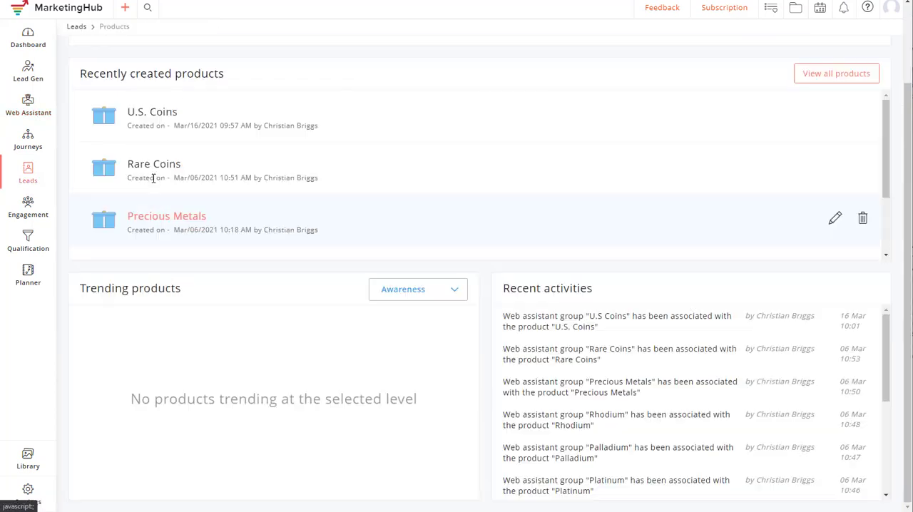
{"action": "left_click", "coordinate": [825, 81]}
{"action": "scroll", "coordinate": [207, 271], "scroll_direction": "down", "scroll_amount": 1}
{"action": "scroll", "coordinate": [187, 323], "scroll_direction": "down", "scroll_amount": 1}
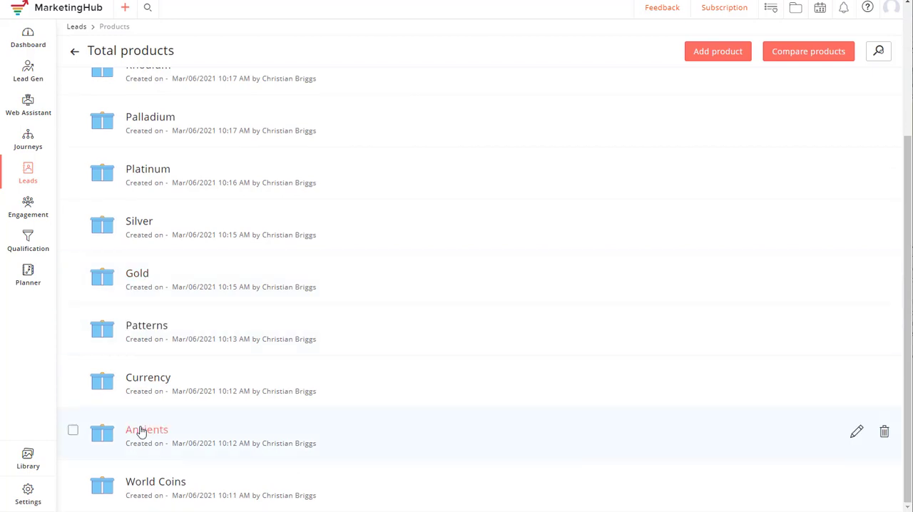
{"action": "left_click", "coordinate": [140, 431]}
- Open the product's Ancients Email List and Ancients Tag workflow to review its conditions and actions
{"action": "scroll", "coordinate": [203, 209], "scroll_direction": "up", "scroll_amount": 3}
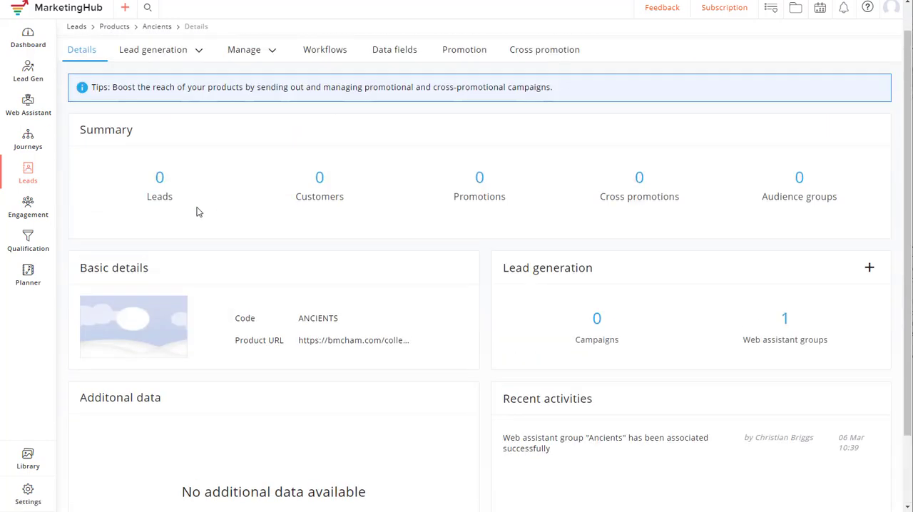
{"action": "left_click", "coordinate": [319, 83]}
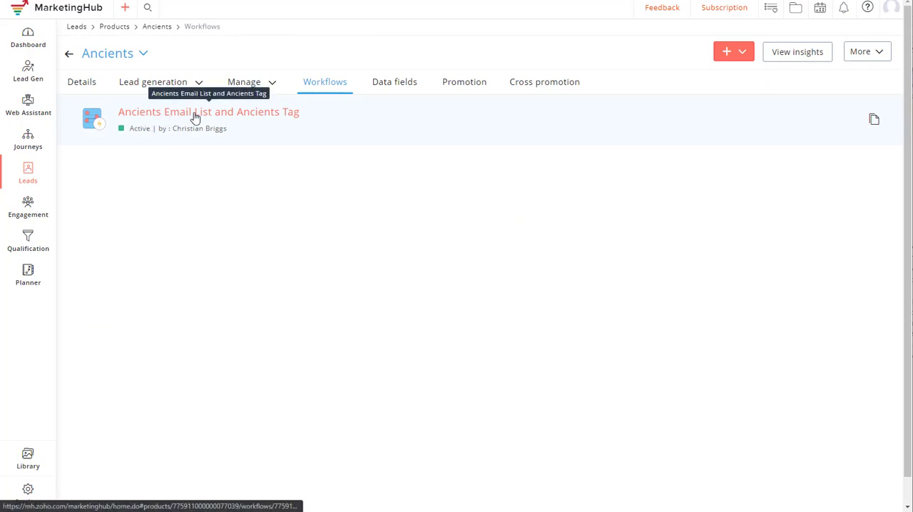
{"action": "left_click", "coordinate": [236, 119]}
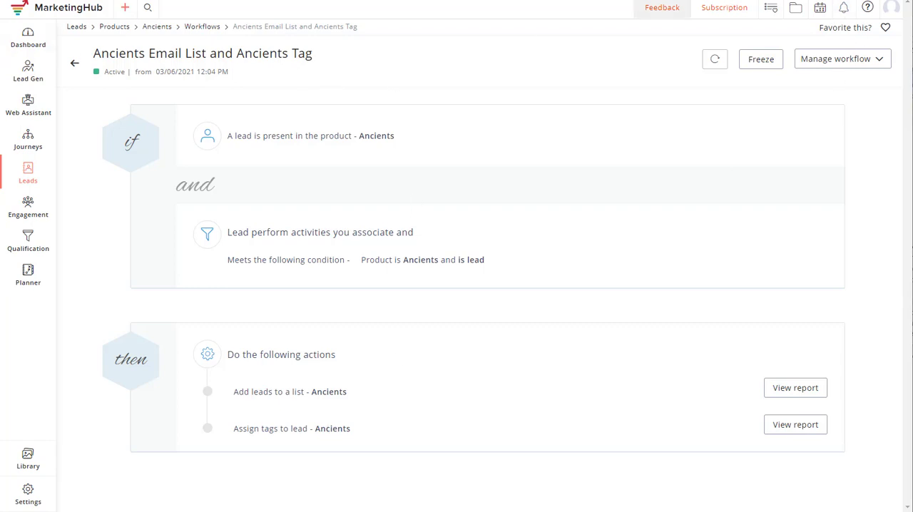
{"action": "left_click", "coordinate": [661, 0]}
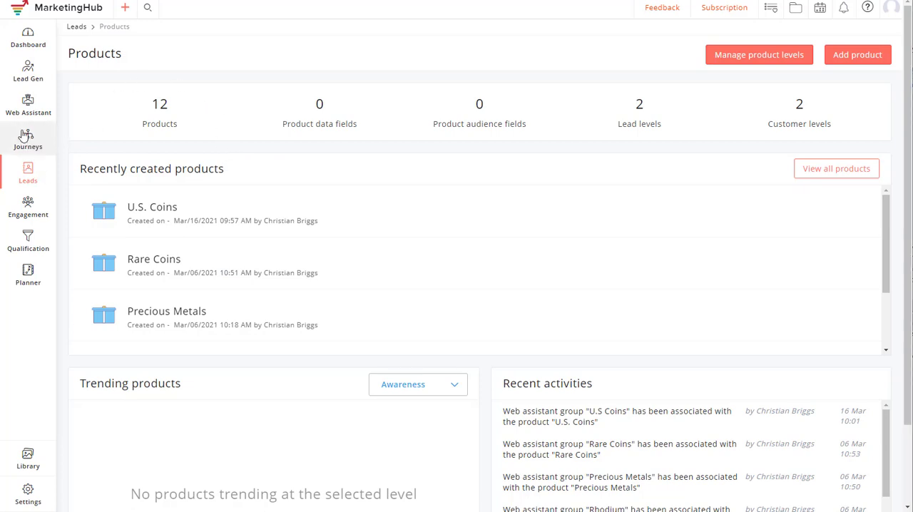
- Create a blank journey named US Coins
{"action": "mouse_move", "coordinate": [24, 135]}
{"action": "left_click", "coordinate": [89, 143]}
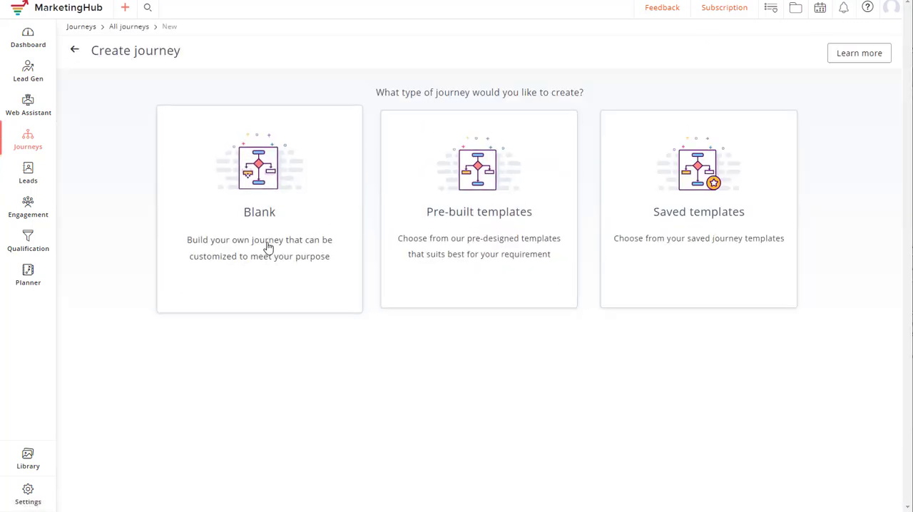
{"action": "left_click", "coordinate": [267, 246]}
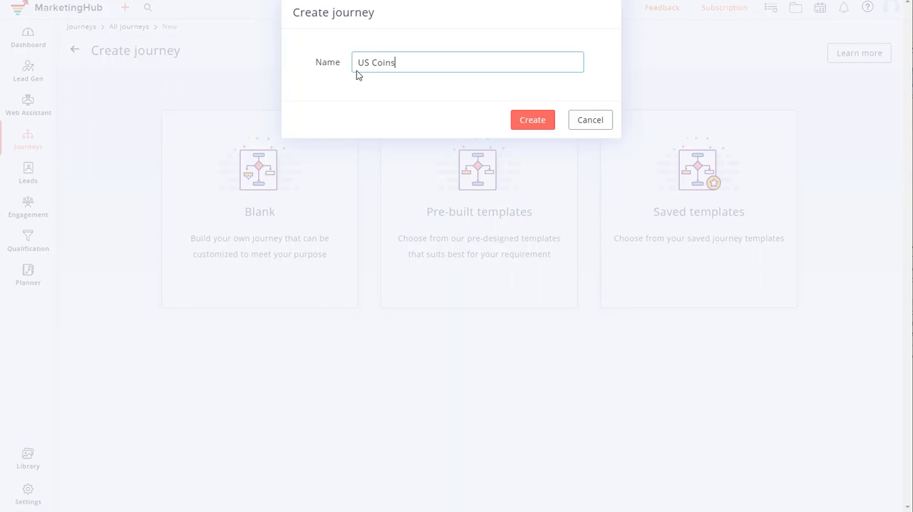
{"action": "left_click", "coordinate": [533, 125]}
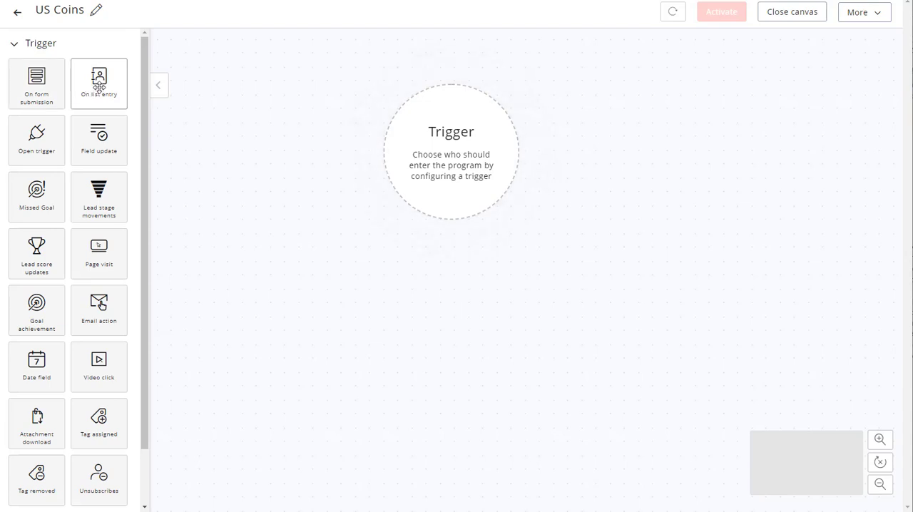
- Add an On list entry trigger to the US Coins journey and set its mailing list to U.S Coins
{"action": "left_click_drag", "start_coordinate": [99, 86], "coordinate": [452, 159]}
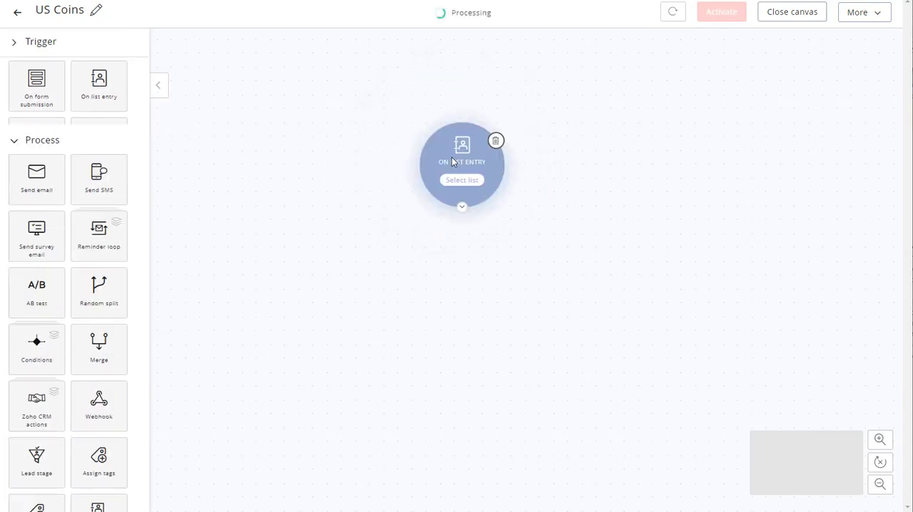
{"action": "left_click", "coordinate": [470, 185]}
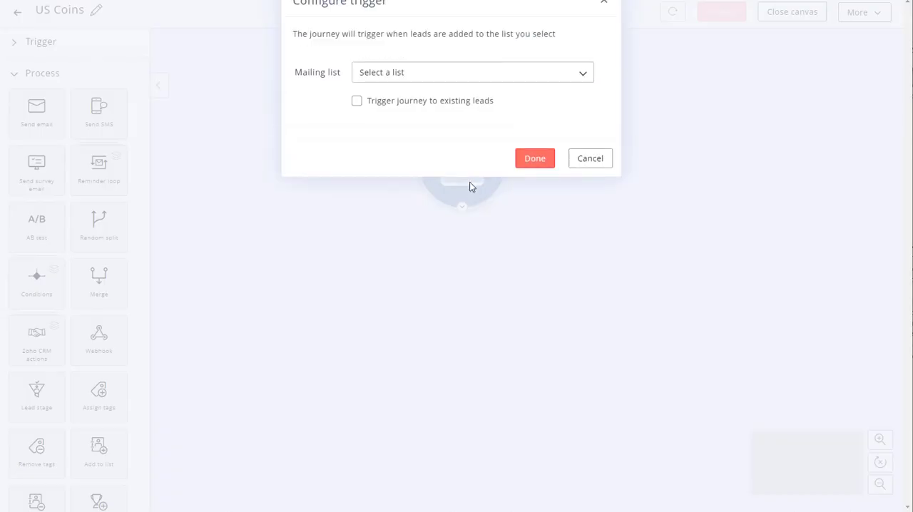
{"action": "left_click", "coordinate": [412, 95]}
{"action": "left_click", "coordinate": [416, 142]}
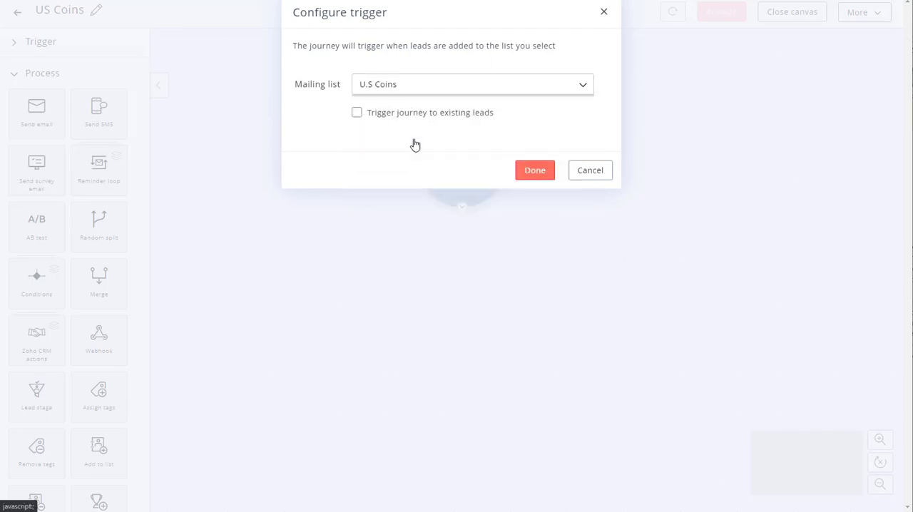
{"action": "left_click", "coordinate": [533, 171]}
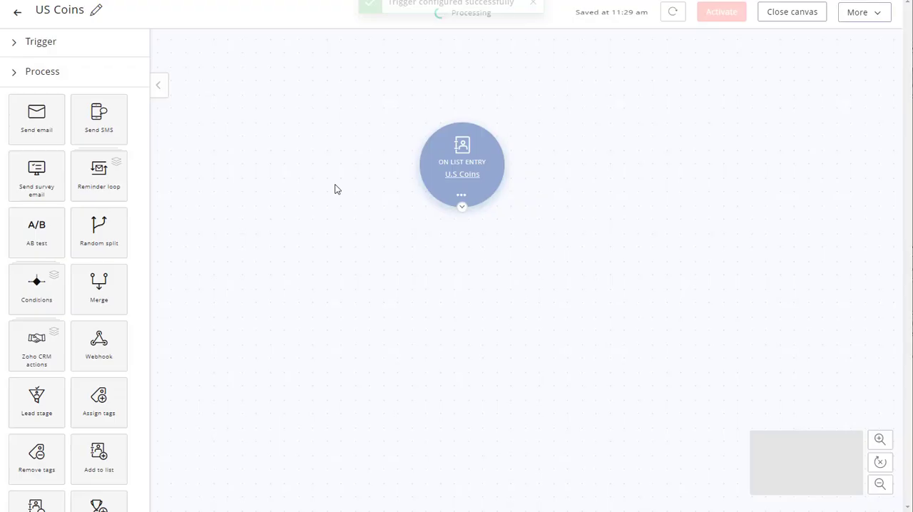
- Add a Send email process after the trigger, shift it aside, and chain a second Send email process below it
{"action": "left_click", "coordinate": [67, 80]}
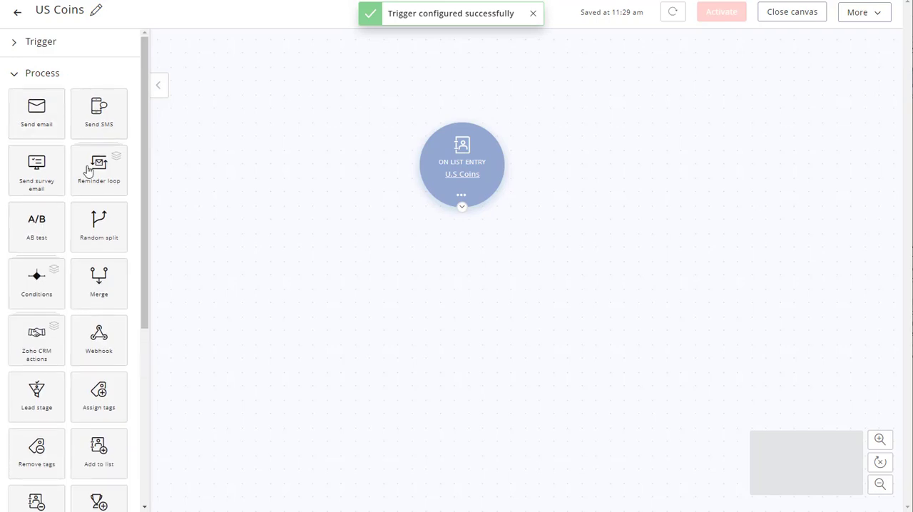
{"action": "left_click_drag", "start_coordinate": [39, 120], "coordinate": [506, 261]}
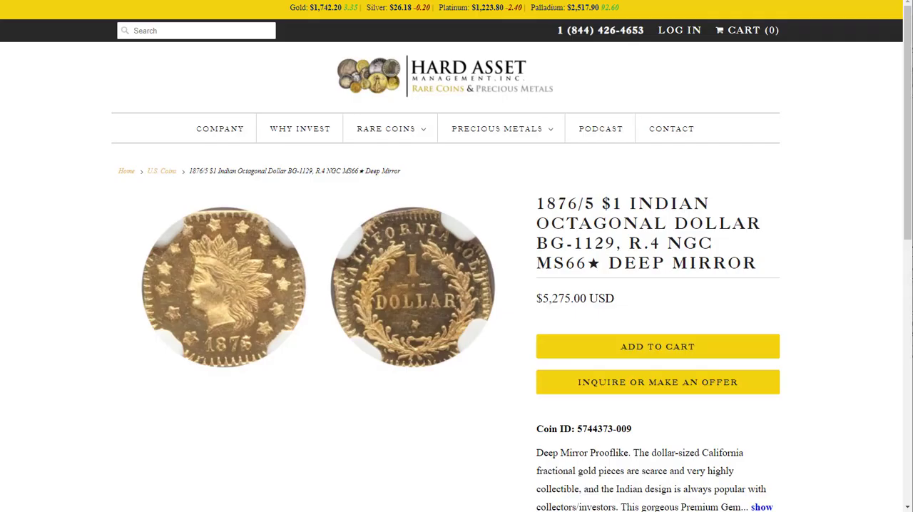
{"action": "mouse_move", "coordinate": [393, 133]}
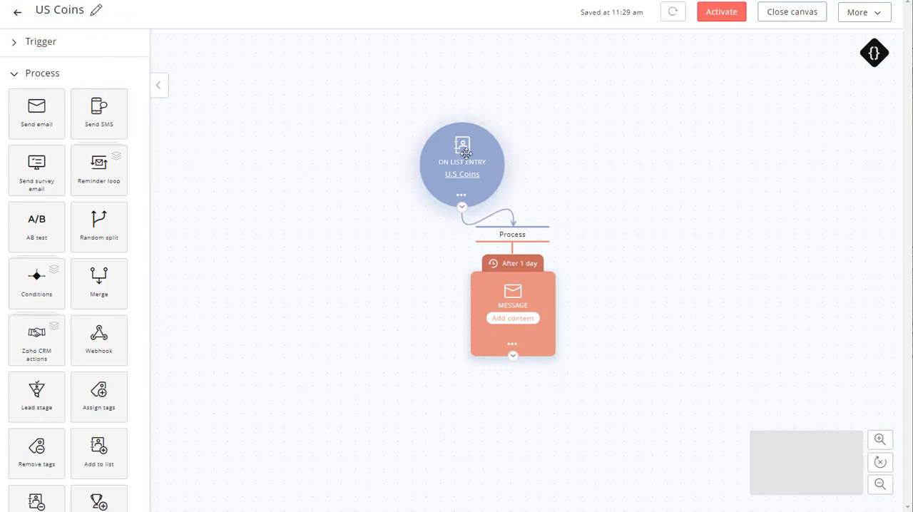
{"action": "left_click_drag", "start_coordinate": [507, 274], "coordinate": [578, 256]}
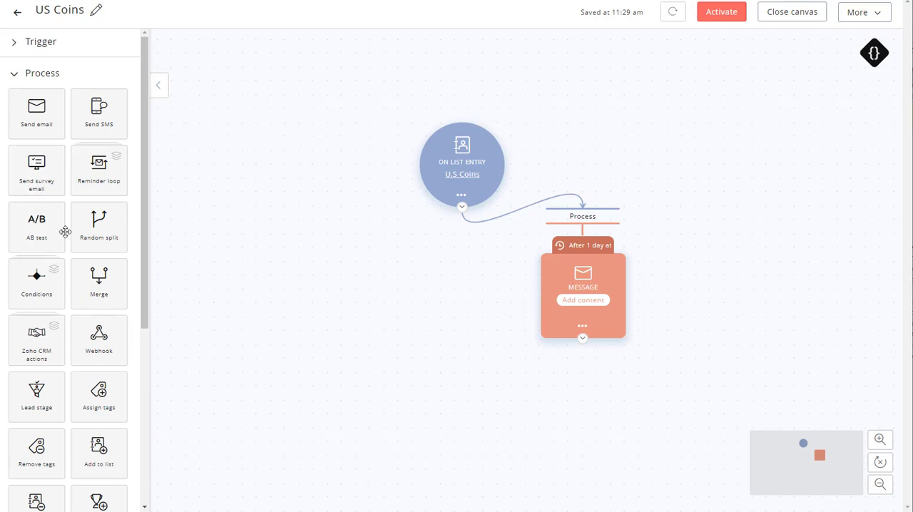
{"action": "left_click_drag", "start_coordinate": [39, 116], "coordinate": [513, 393]}
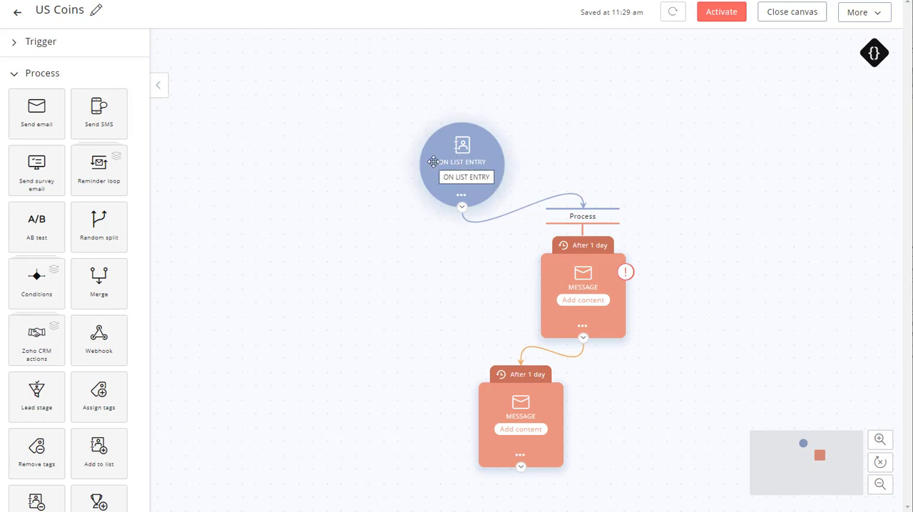
- Delete the list entry trigger from the journey
{"action": "left_click", "coordinate": [461, 195]}
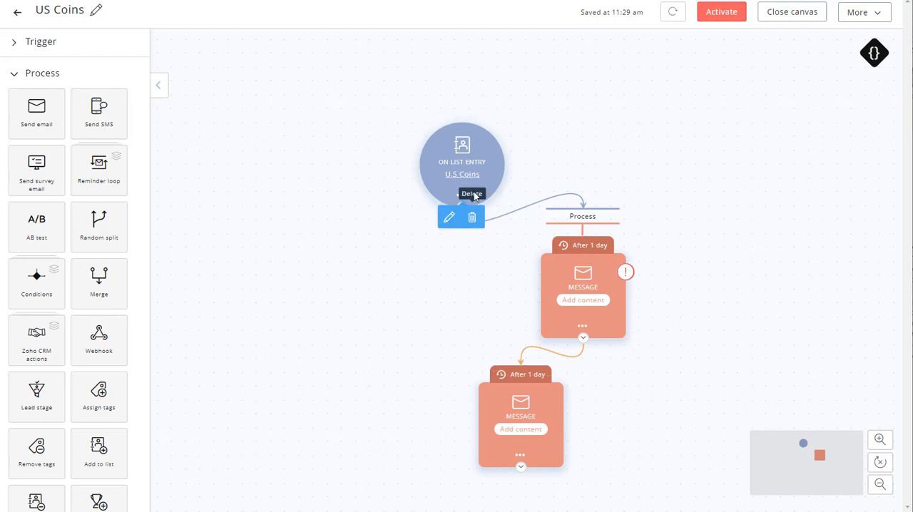
{"action": "left_click", "coordinate": [472, 219]}
{"action": "left_click", "coordinate": [530, 122]}
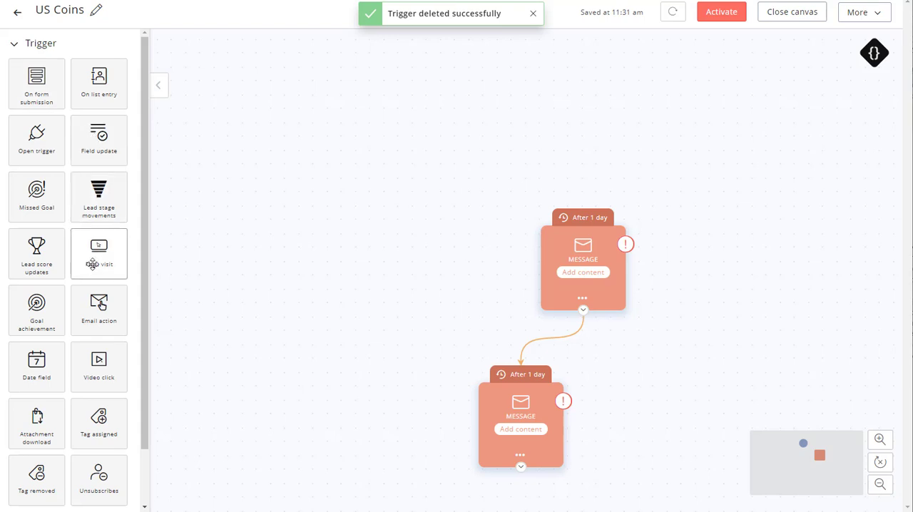
- Add a Tag assigned trigger ahead of the email messages, set its tag to U.S. Coins, and exit the canvas
{"action": "scroll", "coordinate": [98, 307], "scroll_direction": "down", "scroll_amount": 1}
{"action": "left_click_drag", "start_coordinate": [98, 364], "coordinate": [449, 138]}
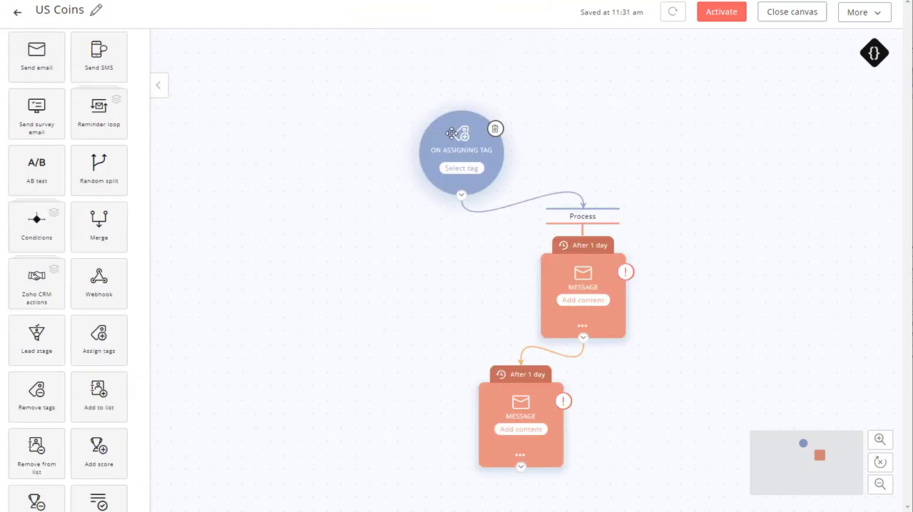
{"action": "left_click", "coordinate": [462, 170]}
{"action": "left_click", "coordinate": [393, 89]}
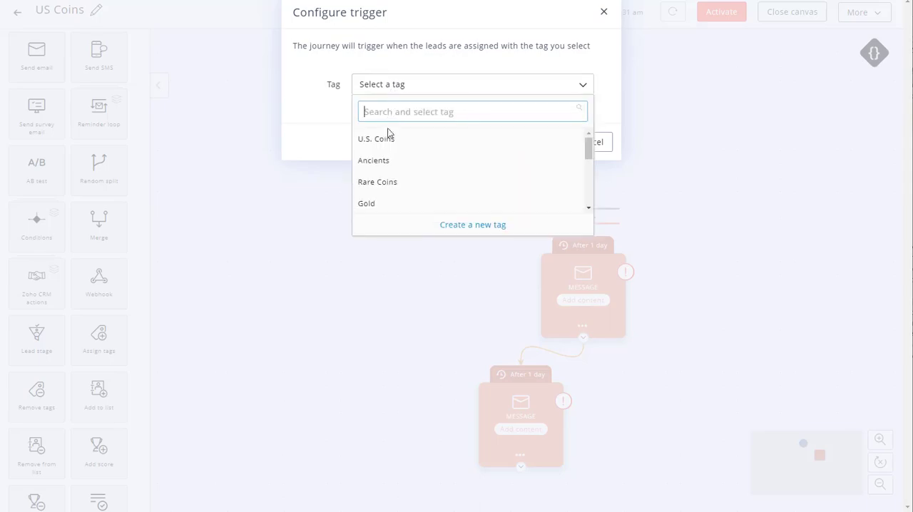
{"action": "left_click", "coordinate": [387, 141]}
{"action": "left_click", "coordinate": [532, 146]}
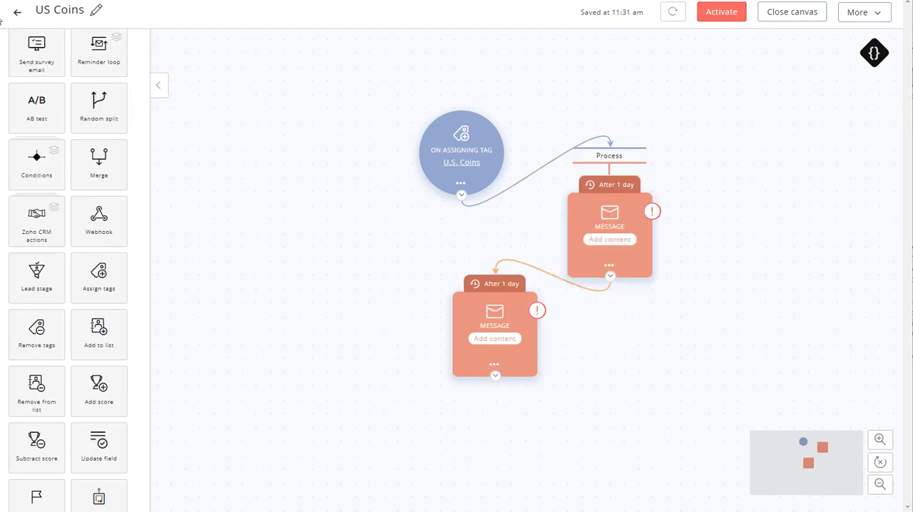
{"action": "left_click", "coordinate": [17, 14]}
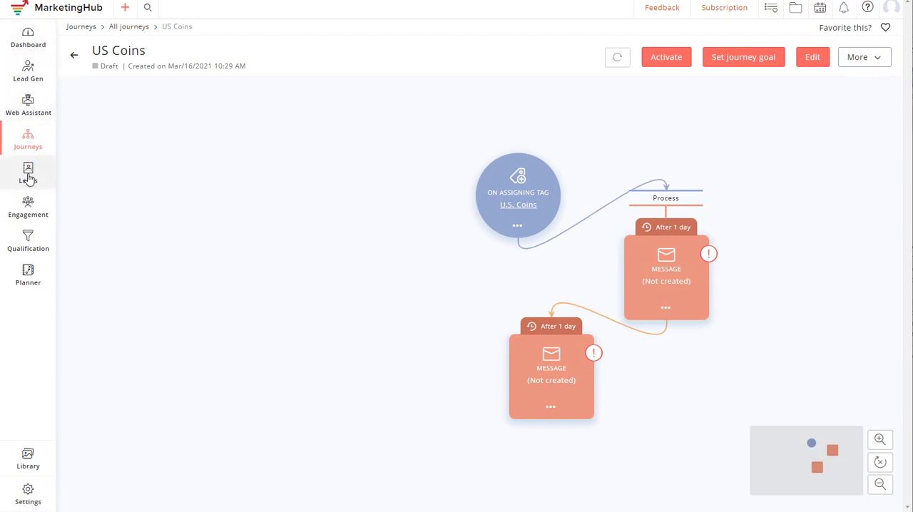
- Open the full list of products under Leads
{"action": "mouse_move", "coordinate": [27, 177]}
{"action": "left_click", "coordinate": [84, 279]}
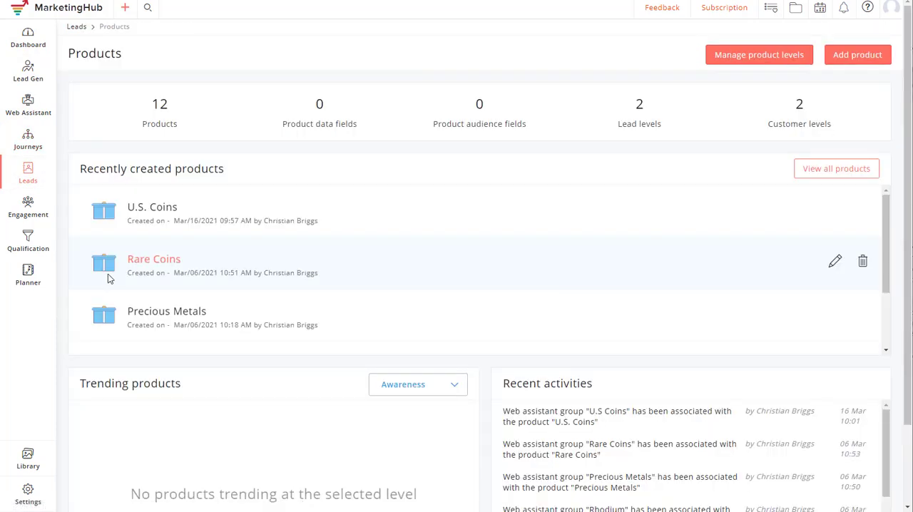
{"action": "left_click", "coordinate": [829, 171]}
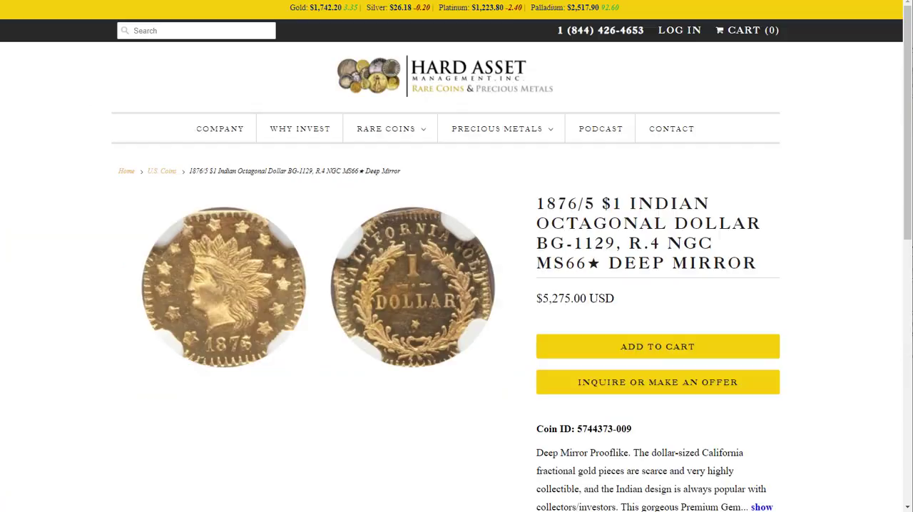
- Switch to the Hard Asset Management website, look over the Rare Coins and Precious Metals categories, and open the Silver page
{"action": "mouse_move", "coordinate": [379, 136]}
{"action": "mouse_move", "coordinate": [549, 131]}
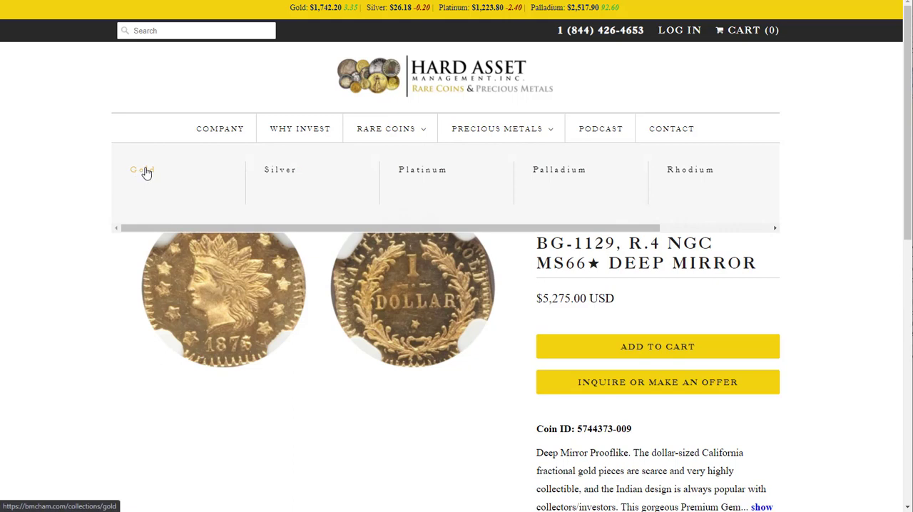
{"action": "left_click", "coordinate": [278, 174]}
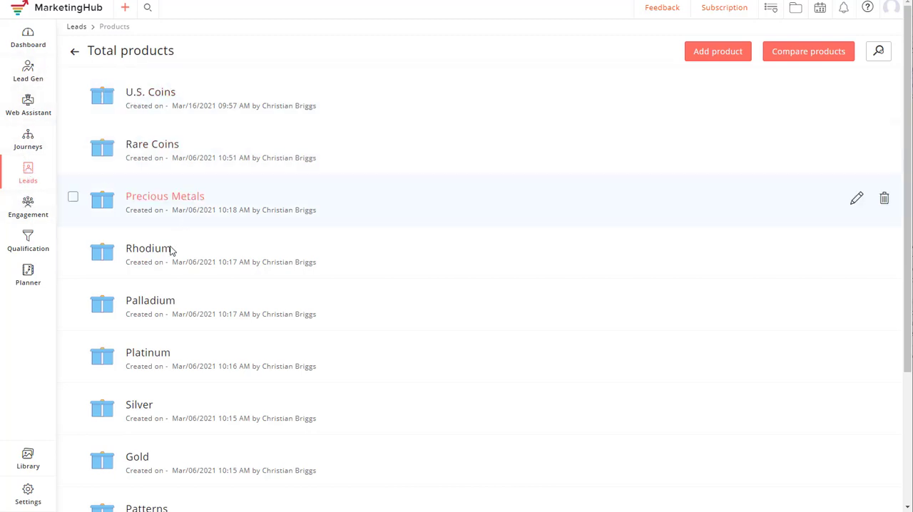
- Switch back to MarketingHub and open the Silver product's details from the full product list
{"action": "scroll", "coordinate": [163, 311], "scroll_direction": "down", "scroll_amount": 3}
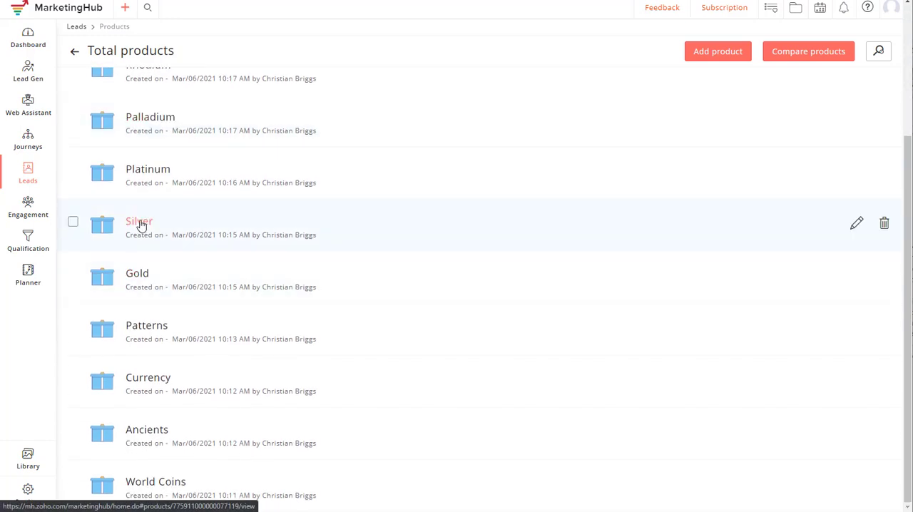
{"action": "left_click", "coordinate": [140, 223]}
{"action": "scroll", "coordinate": [286, 225], "scroll_direction": "up", "scroll_amount": 2}
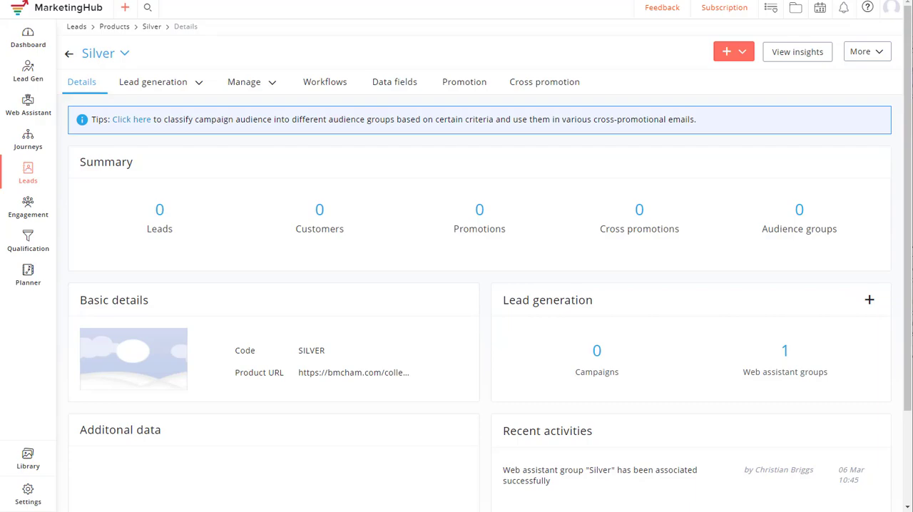
- Return to the website's Silver page and review the categories under Rare Coins and Precious Metals
{"action": "left_click", "coordinate": [200, 1]}
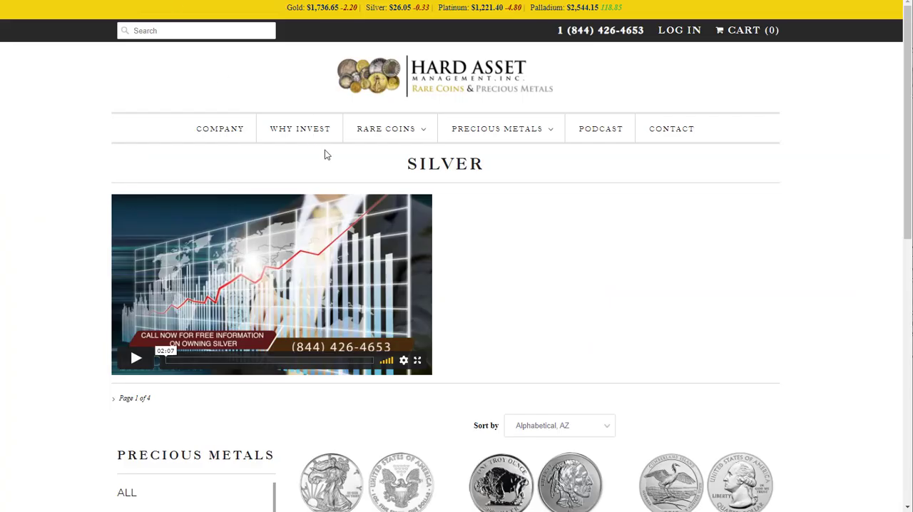
{"action": "mouse_move", "coordinate": [385, 130]}
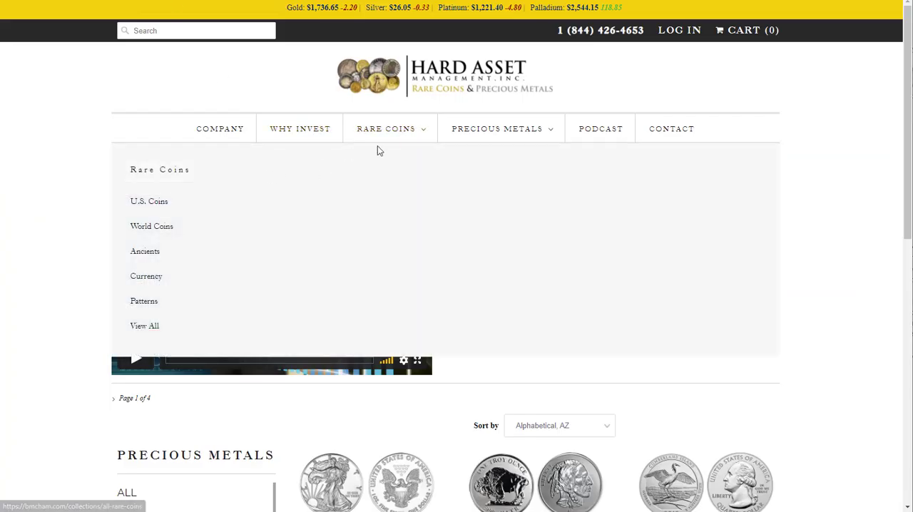
{"action": "mouse_move", "coordinate": [509, 134]}
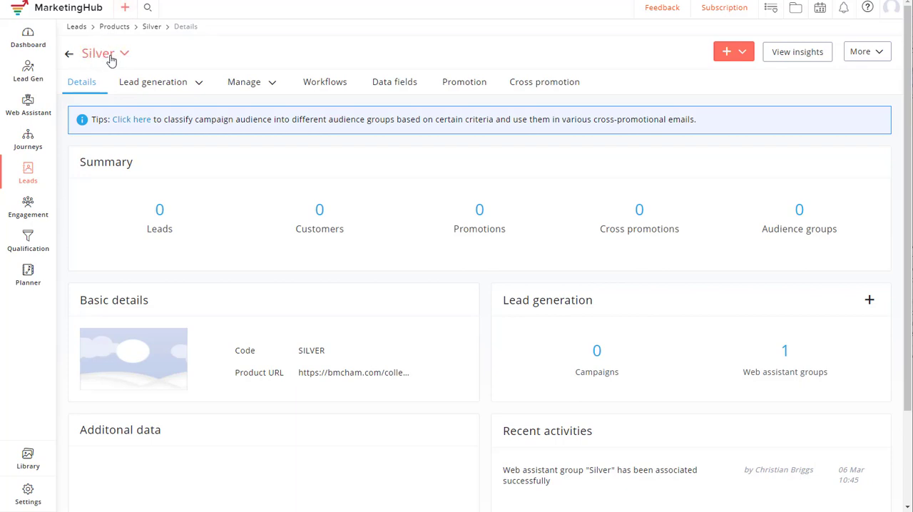
- Back in MarketingHub, open the Silver product's Silver Email List and Silver Tag workflow to review its conditions and actions
{"action": "left_click", "coordinate": [325, 85]}
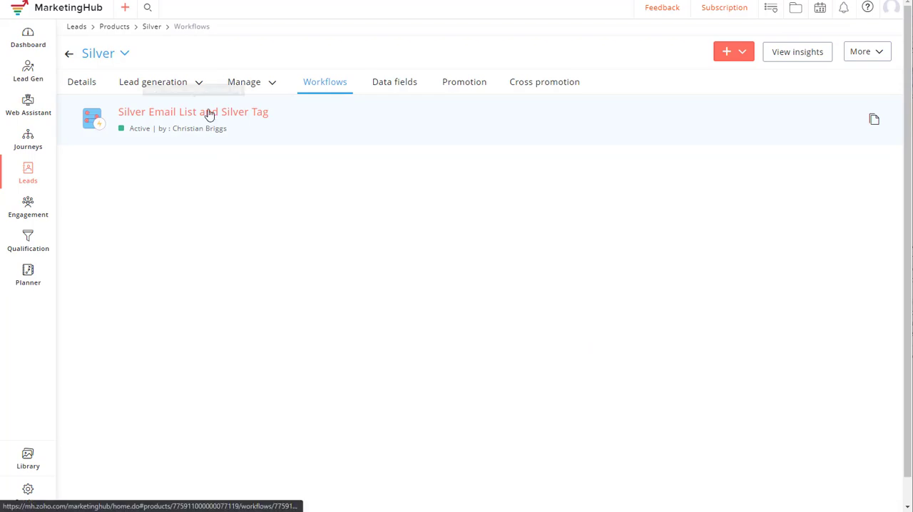
{"action": "left_click", "coordinate": [247, 116]}
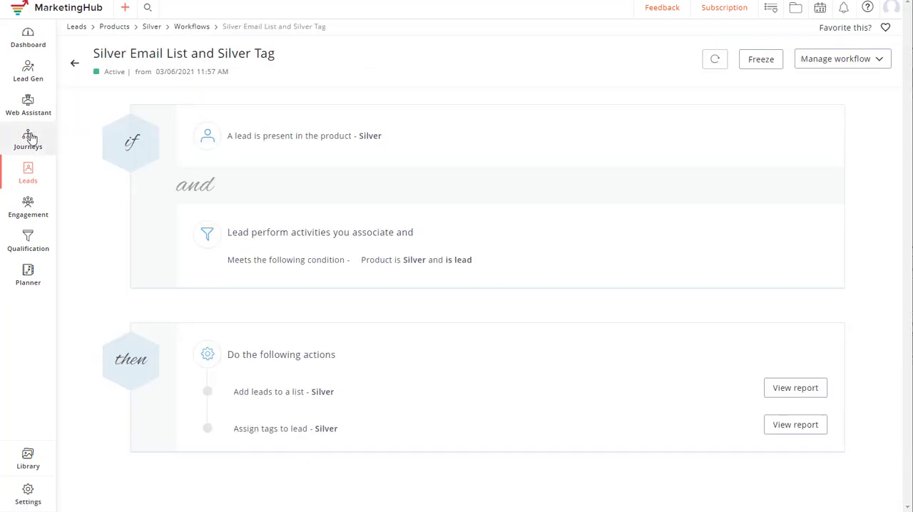
- Reopen the US Coins journey from all journeys and move its tag trigger farther away from the email messages
{"action": "mouse_move", "coordinate": [29, 137]}
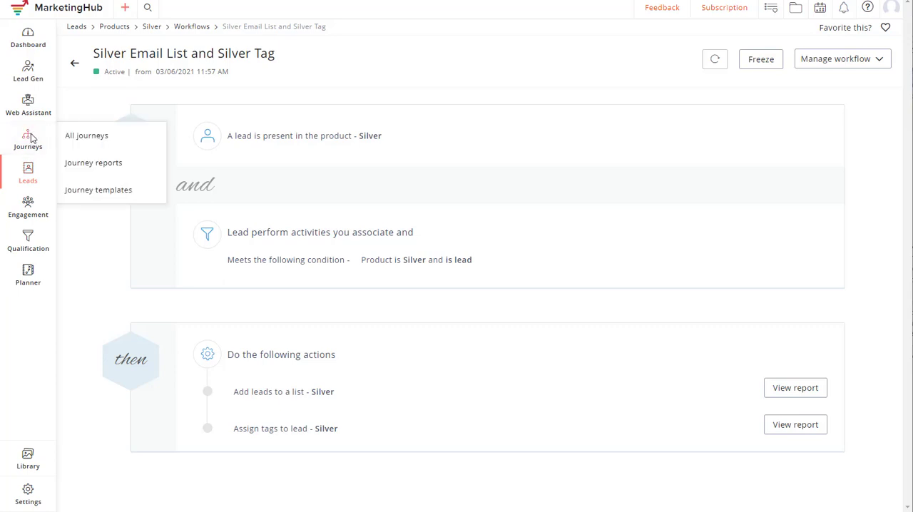
{"action": "left_click", "coordinate": [76, 140]}
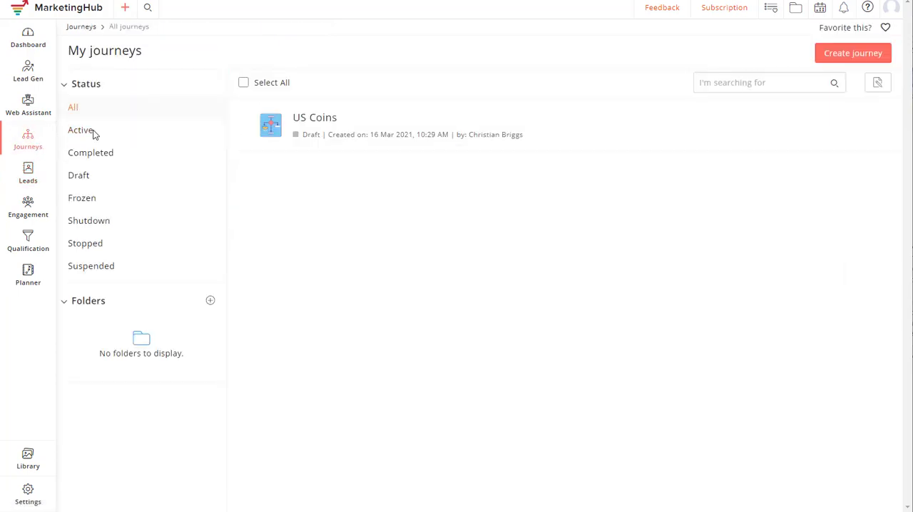
{"action": "left_click", "coordinate": [317, 123]}
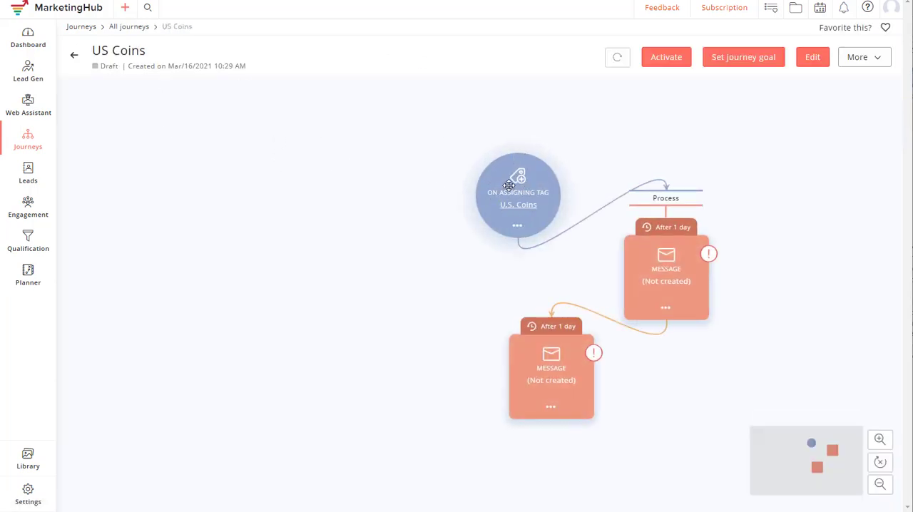
{"action": "left_click_drag", "start_coordinate": [522, 156], "coordinate": [463, 151]}
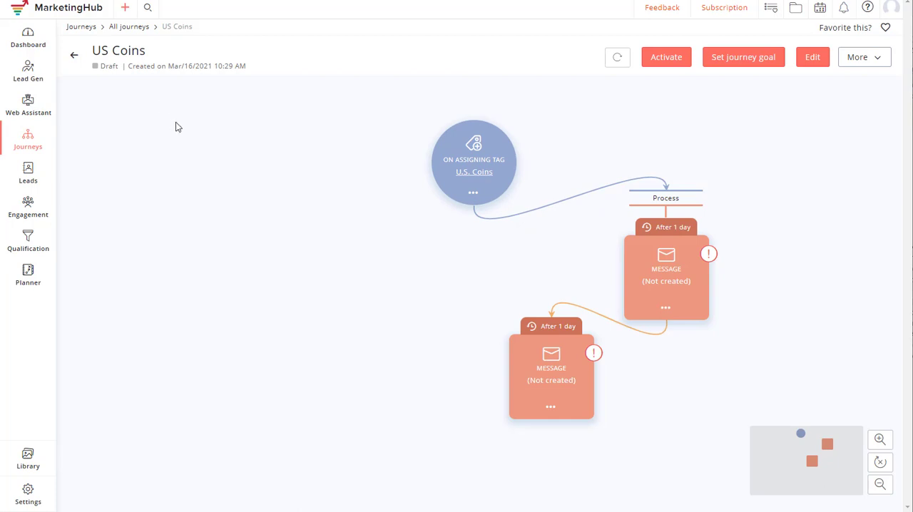
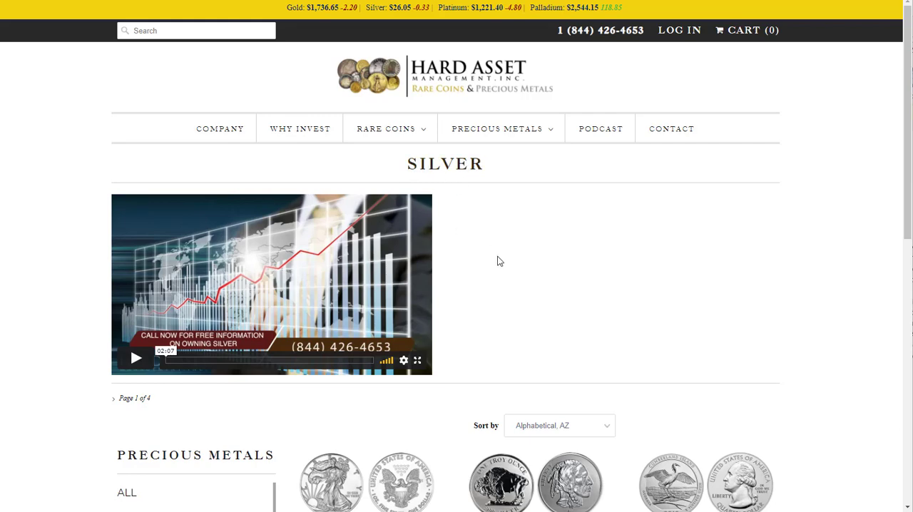
- Examine the silver coin listings and the numbered page links on the website's Silver collection page
{"action": "scroll", "coordinate": [505, 321], "scroll_direction": "down", "scroll_amount": 8}
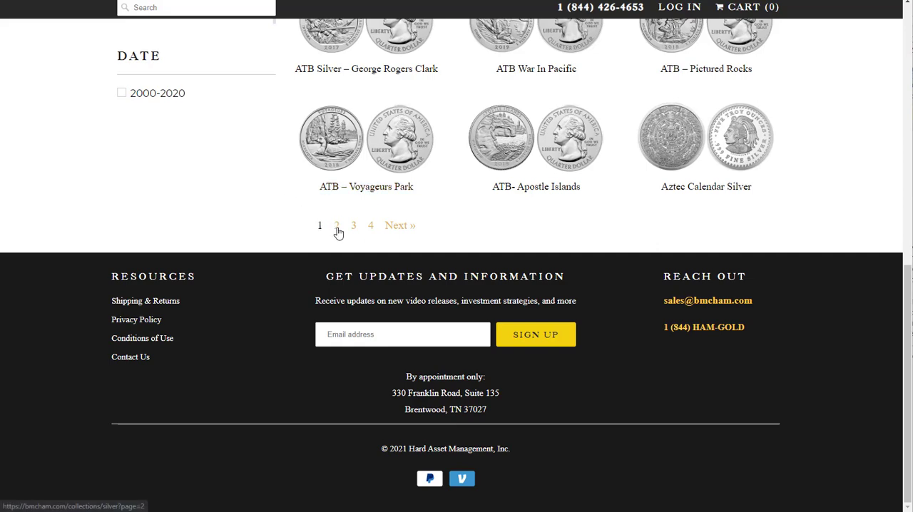
{"action": "scroll", "coordinate": [360, 187], "scroll_direction": "up", "scroll_amount": 7}
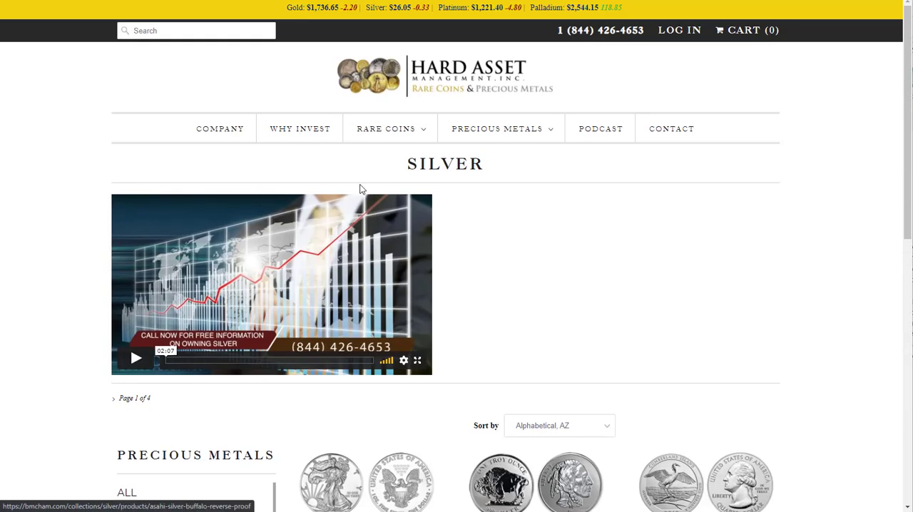
{"action": "scroll", "coordinate": [361, 187], "scroll_direction": "down", "scroll_amount": 3}
{"action": "scroll", "coordinate": [342, 243], "scroll_direction": "down", "scroll_amount": 4}
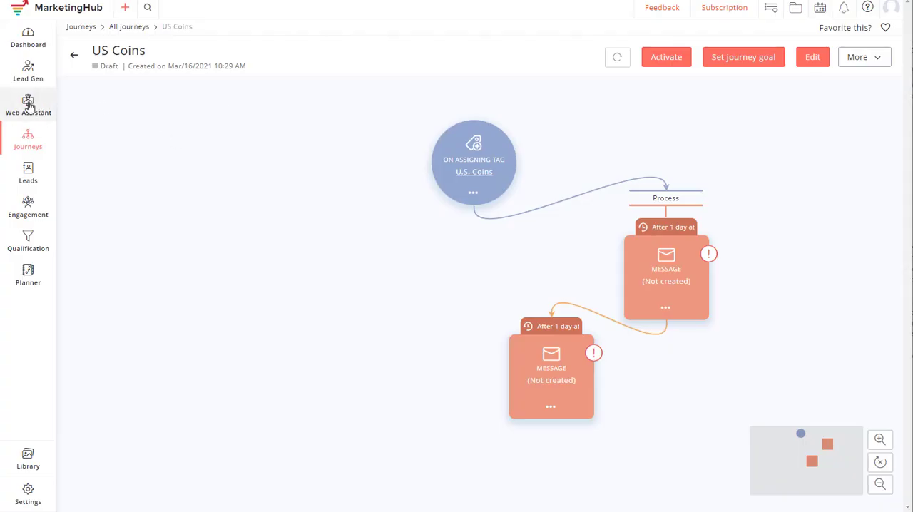
- Back in MarketingHub, open the bmcham.com website under Web Assistant and show its tracked pages
{"action": "mouse_move", "coordinate": [27, 114]}
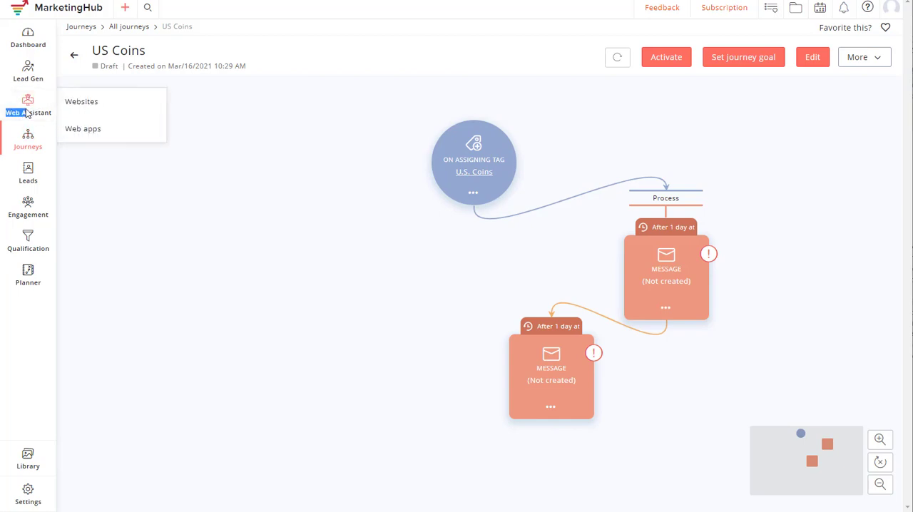
{"action": "left_click", "coordinate": [85, 100]}
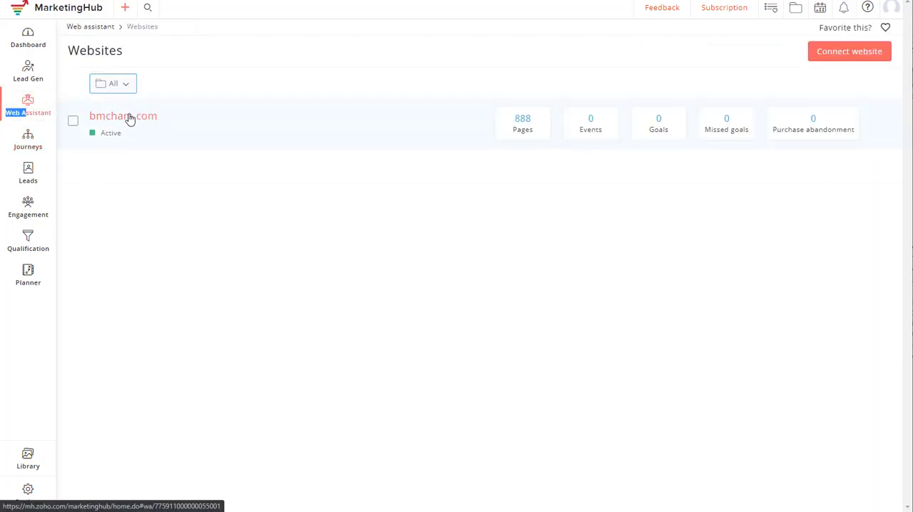
{"action": "left_click", "coordinate": [128, 118]}
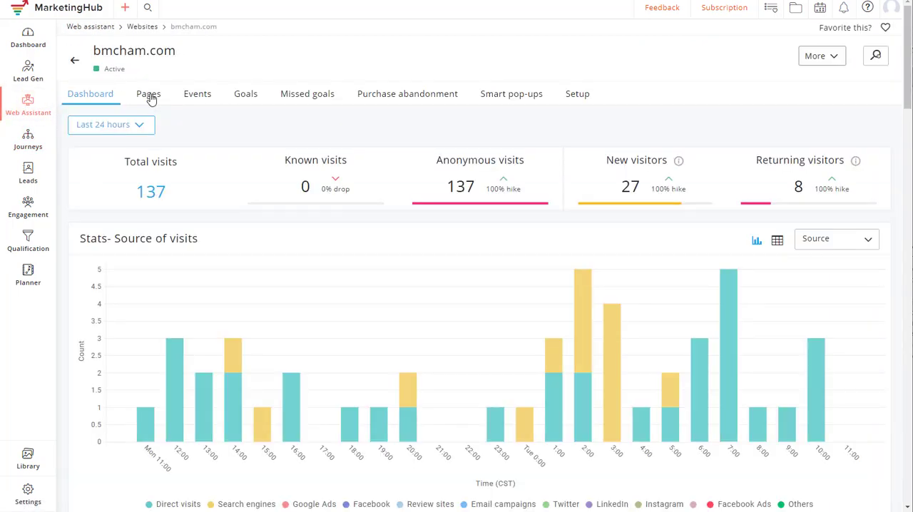
{"action": "left_click", "coordinate": [150, 94]}
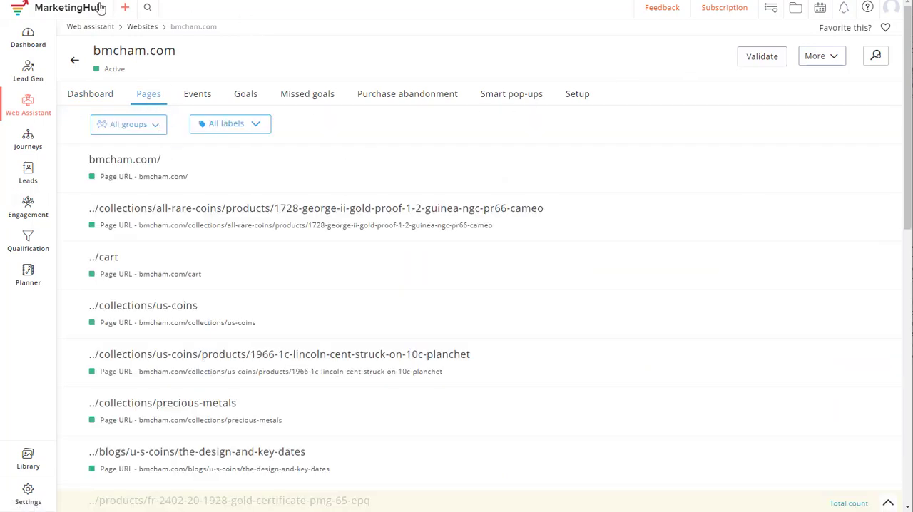
- Start a new page group named Silver Plus that groups pages by a "Pages contain" criterion
{"action": "left_click", "coordinate": [152, 131]}
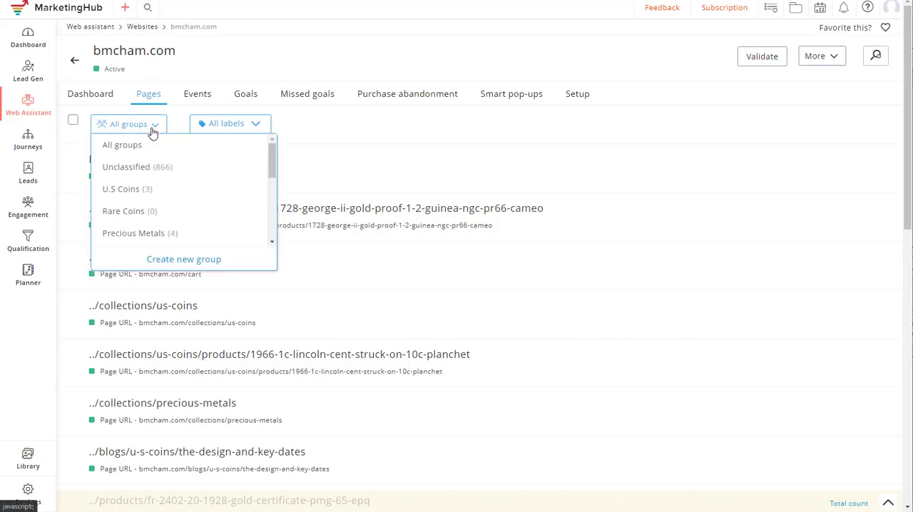
{"action": "left_click", "coordinate": [184, 260]}
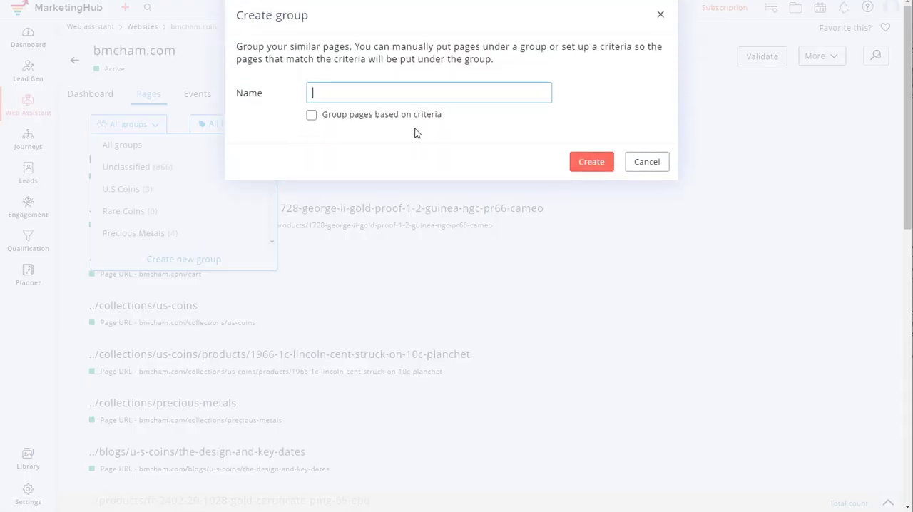
{"action": "left_click", "coordinate": [321, 97]}
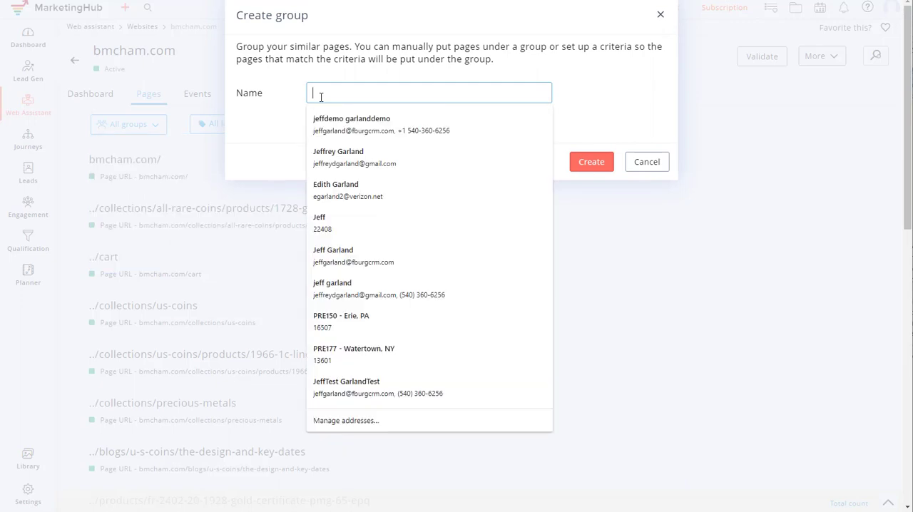
{"action": "type", "text": "Silver Plus"}
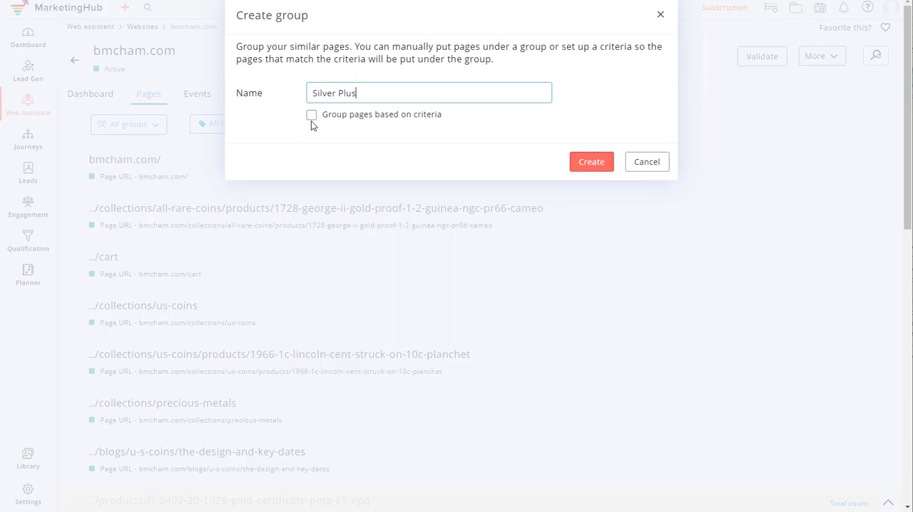
{"action": "left_click", "coordinate": [311, 116]}
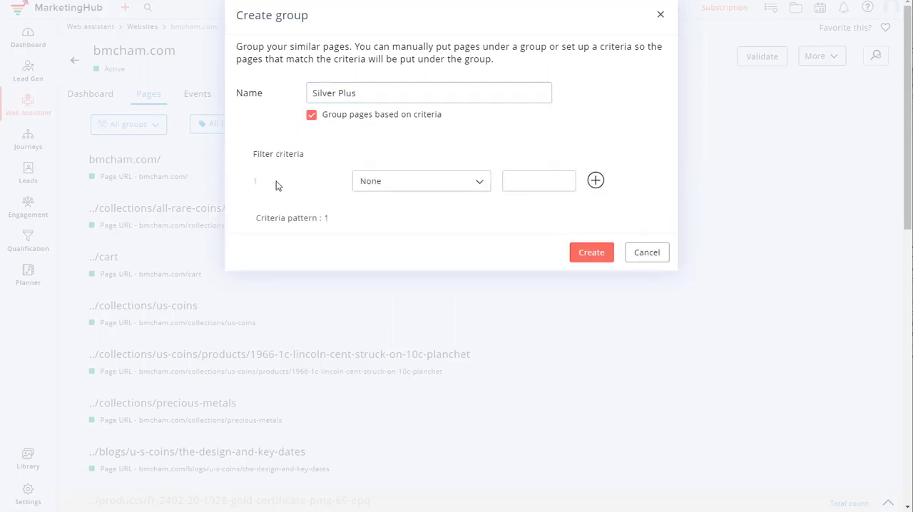
{"action": "left_click", "coordinate": [407, 183]}
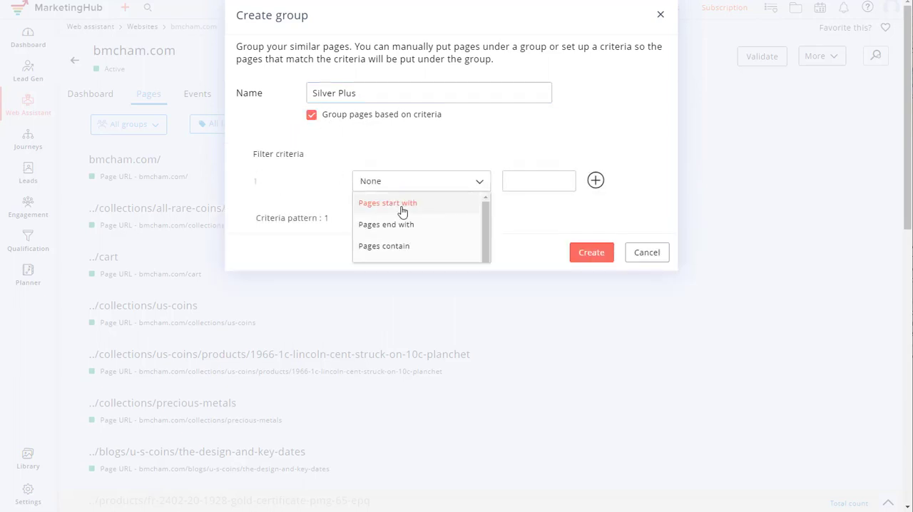
{"action": "left_click", "coordinate": [406, 250]}
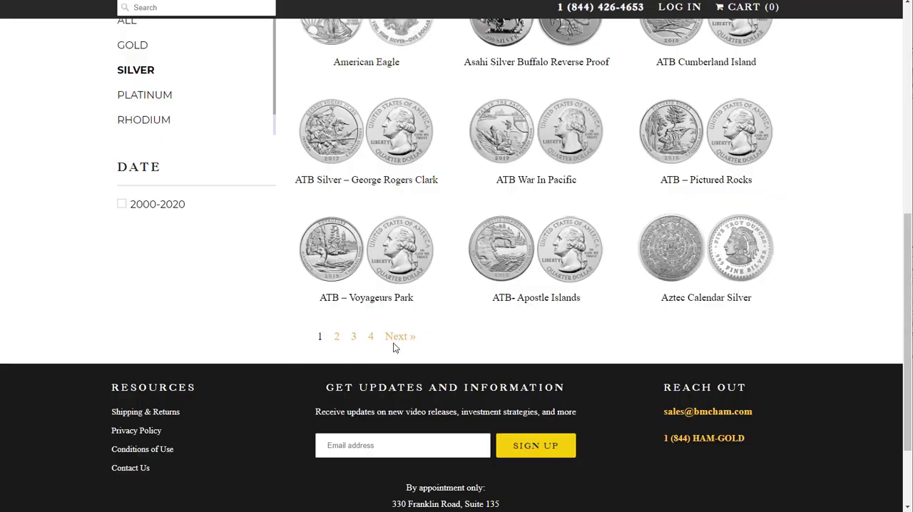
- Switch to the website, open page 2 of the Silver collection and copy its URL path /collections/silver?page=2
{"action": "left_click", "coordinate": [337, 337]}
{"action": "scroll", "coordinate": [326, 183], "scroll_direction": "up", "scroll_amount": 4}
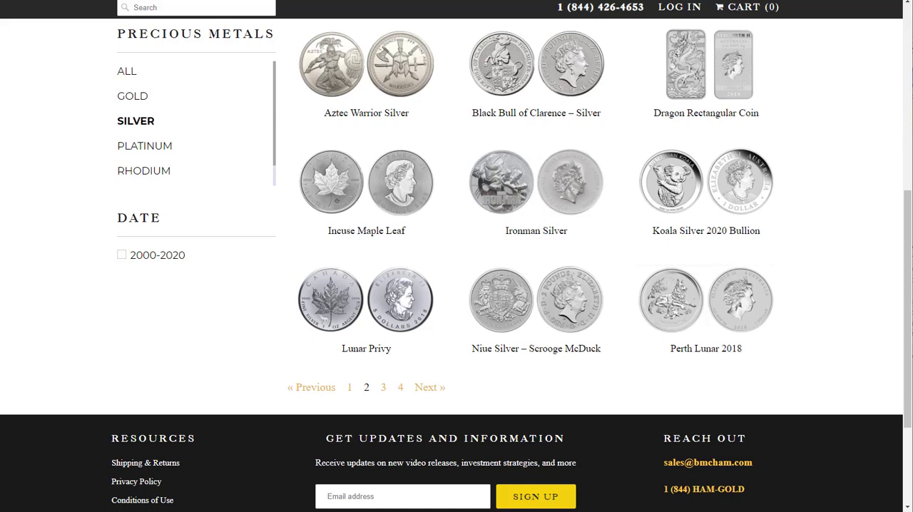
{"action": "left_click", "coordinate": [196, 10]}
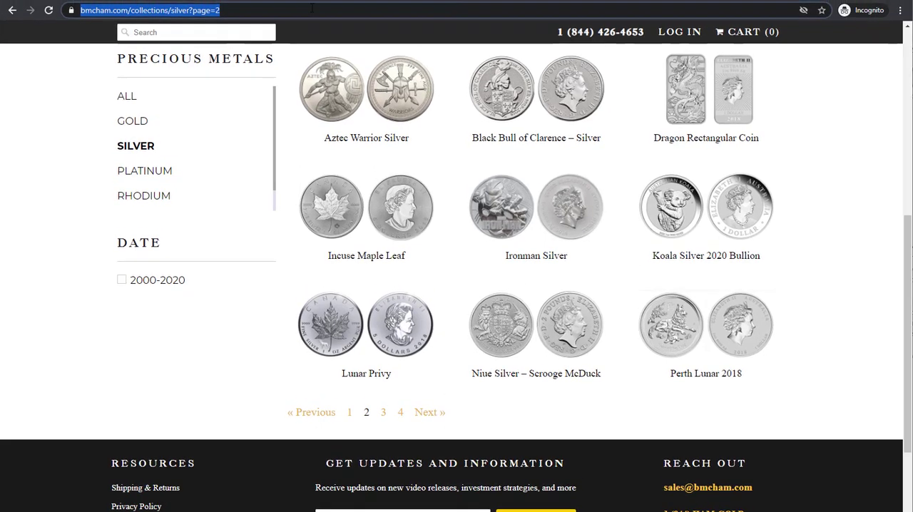
{"action": "left_click", "coordinate": [137, 12]}
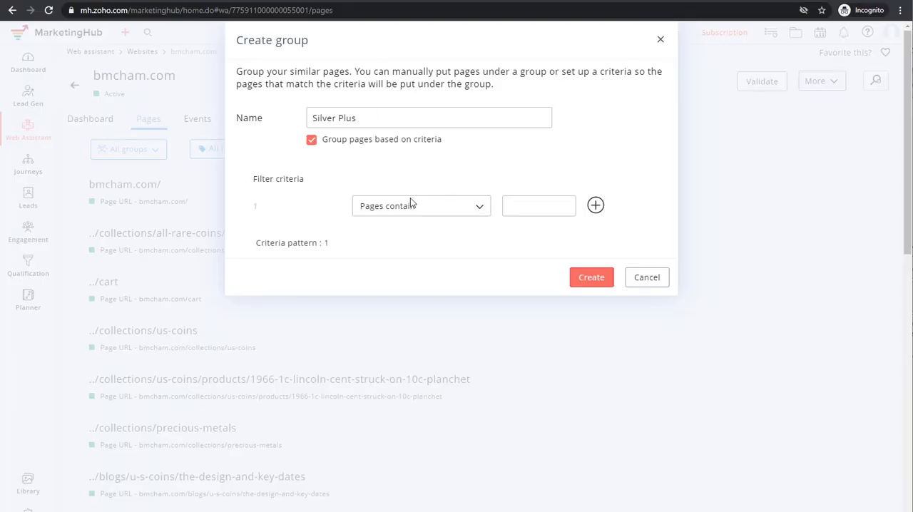
- Back in MarketingHub, set the Silver Plus group's first criterion value to /collections/silver?page=2
{"action": "left_click", "coordinate": [516, 204]}
{"action": "key", "text": "ctrl+v"}
{"action": "left_click_drag", "start_coordinate": [530, 206], "coordinate": [422, 214]}
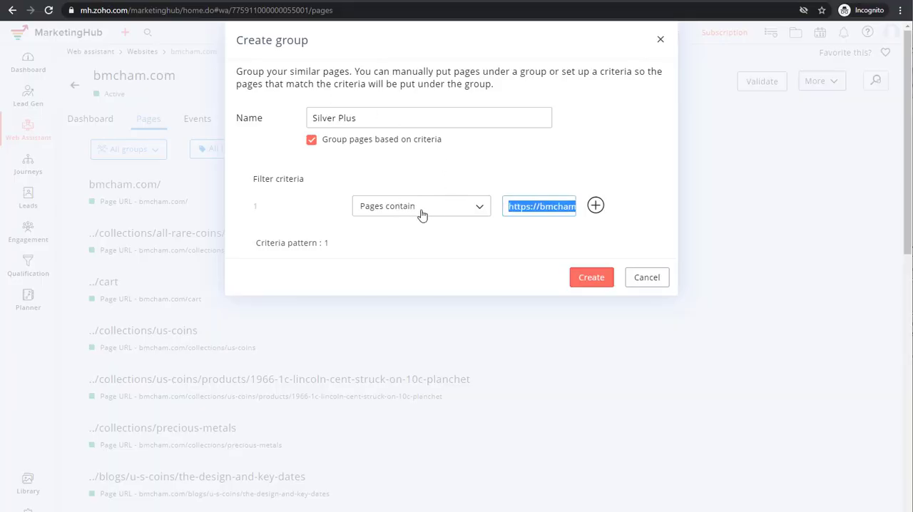
{"action": "left_click", "coordinate": [552, 206]}
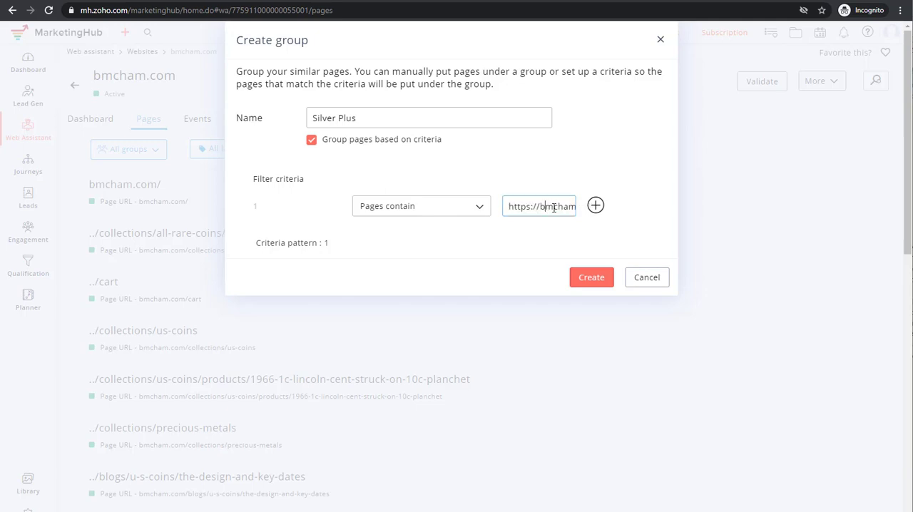
{"action": "left_click_drag", "start_coordinate": [553, 206], "coordinate": [584, 206]}
{"action": "left_click", "coordinate": [544, 207]}
{"action": "key", "text": "Left"}
{"action": "key", "text": "Left"}
{"action": "key", "text": "Left"}
{"action": "key", "text": "Left"}
{"action": "key", "text": "Left"}
{"action": "key", "text": "Left"}
{"action": "key", "text": "Left"}
{"action": "key", "text": "Left"}
{"action": "key", "text": "Left"}
{"action": "key", "text": "Left"}
{"action": "key", "text": "Left"}
{"action": "key", "text": "Left"}
{"action": "key", "text": "Left"}
{"action": "key", "text": "Left"}
{"action": "key", "text": "Left"}
{"action": "key", "text": "Right"}
{"action": "key", "text": "Right"}
{"action": "key", "text": "Right"}
{"action": "key", "text": "Right"}
{"action": "key", "text": "Right"}
{"action": "key", "text": "Right"}
{"action": "key", "text": "Right"}
{"action": "key", "text": "Right"}
{"action": "left_click_drag", "start_coordinate": [534, 205], "coordinate": [589, 210]}
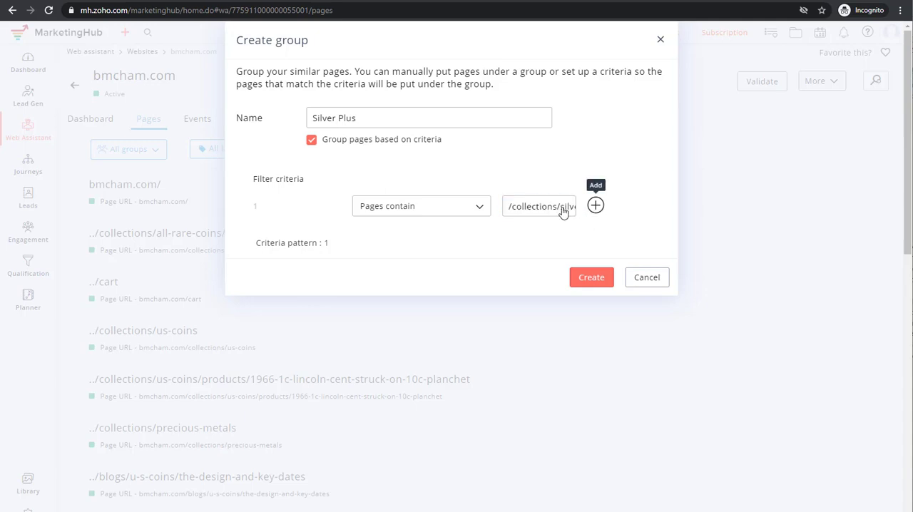
- Add a second "Pages contain" criterion with the value /collections/silver?page=3
{"action": "left_click", "coordinate": [595, 206]}
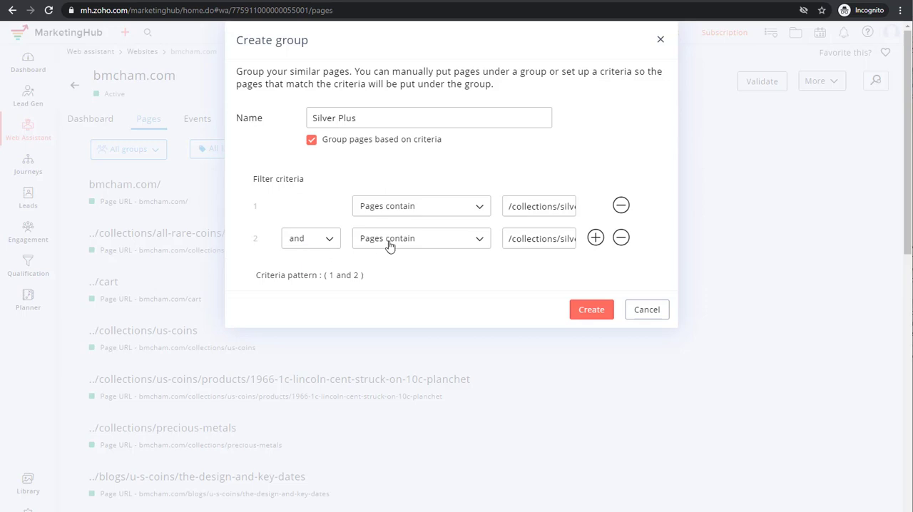
{"action": "left_click", "coordinate": [510, 237]}
{"action": "triple_click", "coordinate": [514, 240]}
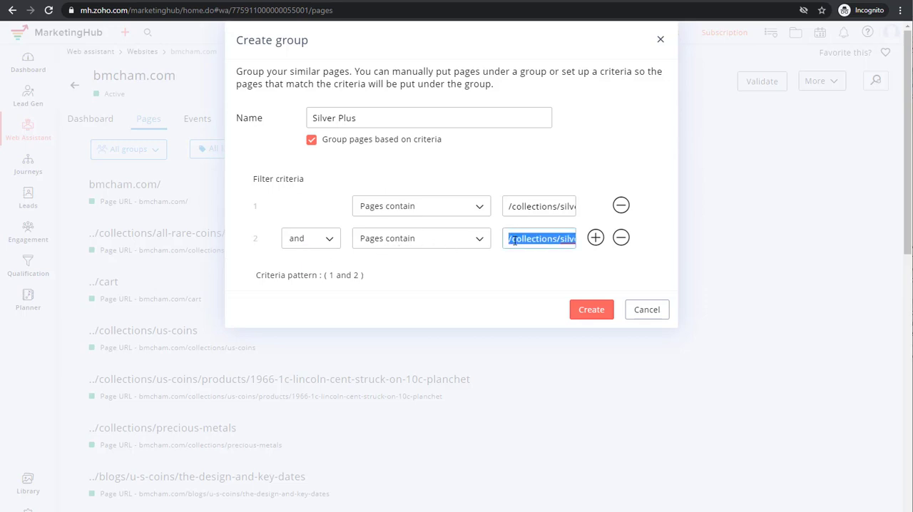
{"action": "key", "text": "ctrl+v"}
{"action": "key", "text": "BackSpace"}
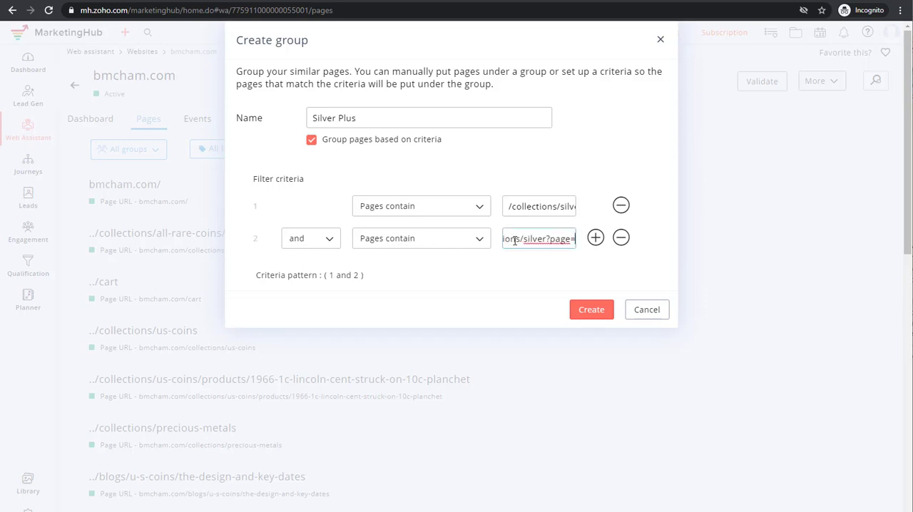
{"action": "type", "text": "3"}
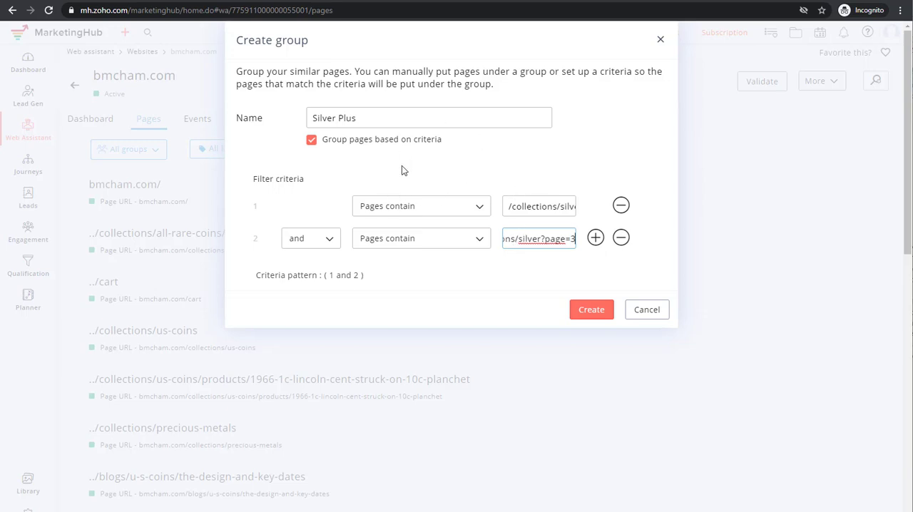
{"action": "left_click", "coordinate": [226, 1]}
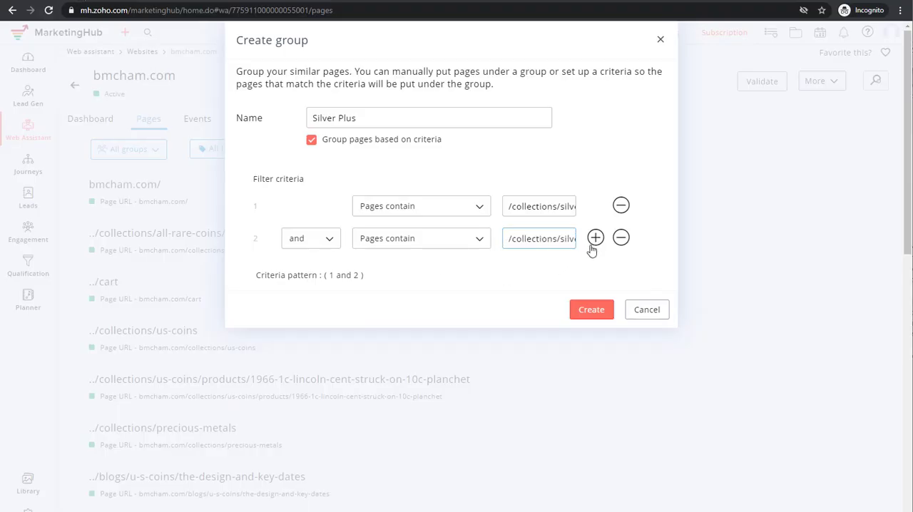
- Add a third "Pages contain" criterion with the value /collections/silver?page=4 and create the Silver Plus group
{"action": "left_click", "coordinate": [595, 239]}
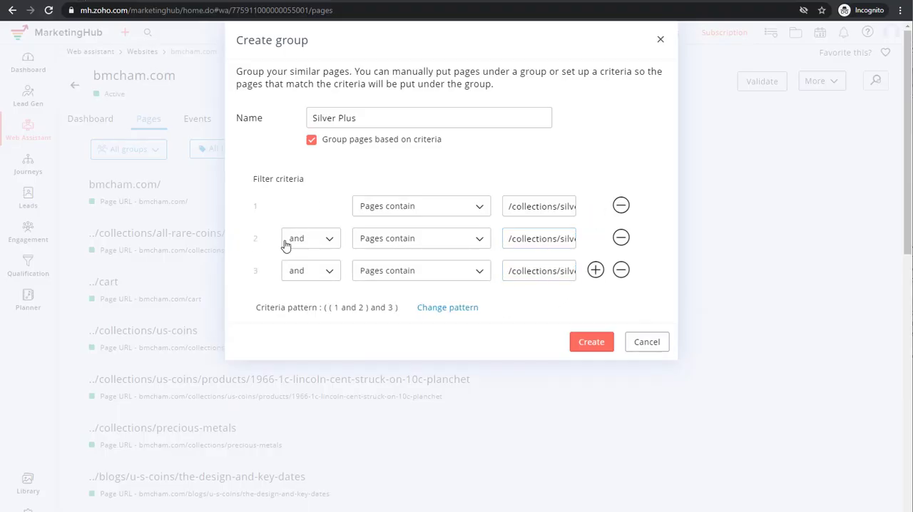
{"action": "left_click", "coordinate": [309, 242]}
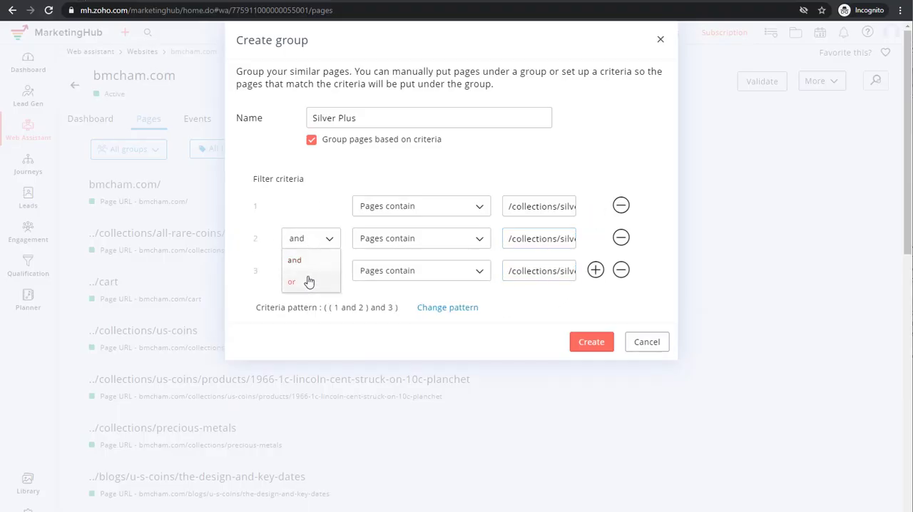
{"action": "left_click", "coordinate": [304, 240]}
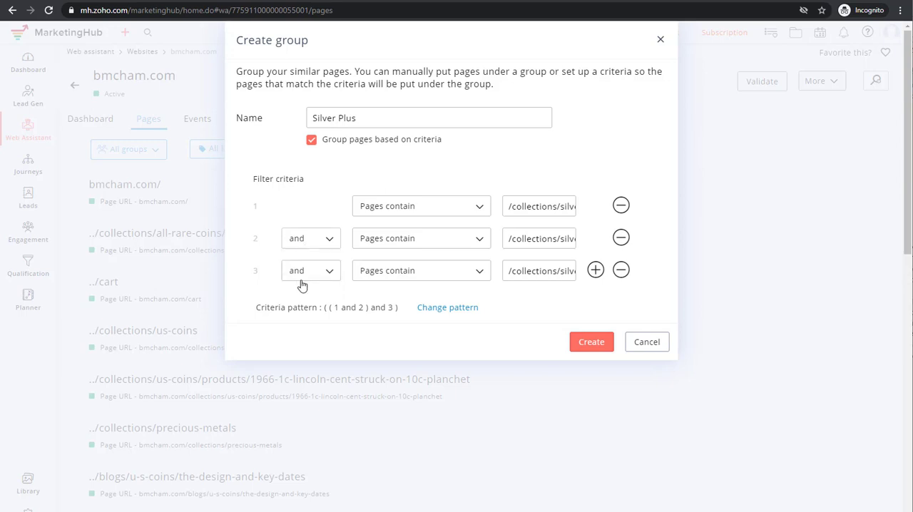
{"action": "triple_click", "coordinate": [531, 273]}
{"action": "type", "text": "/collections/silver?page=2"}
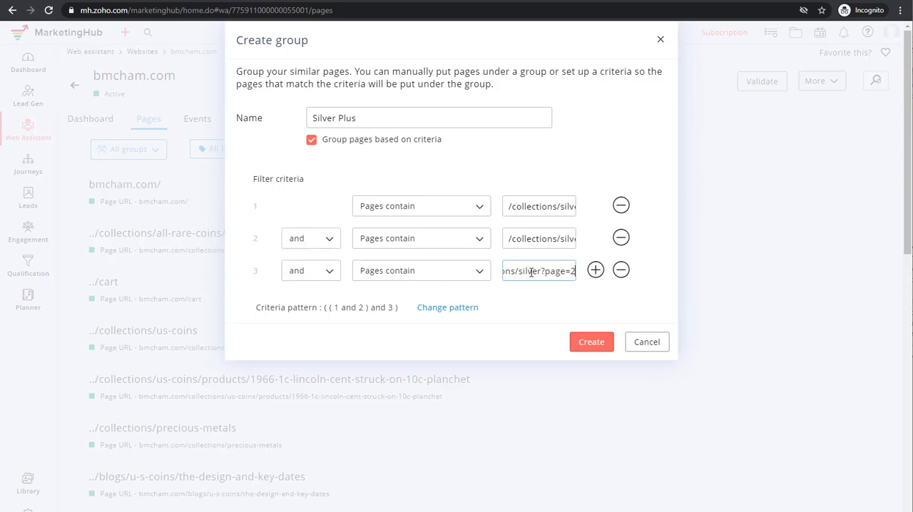
{"action": "key", "text": "BackSpace"}
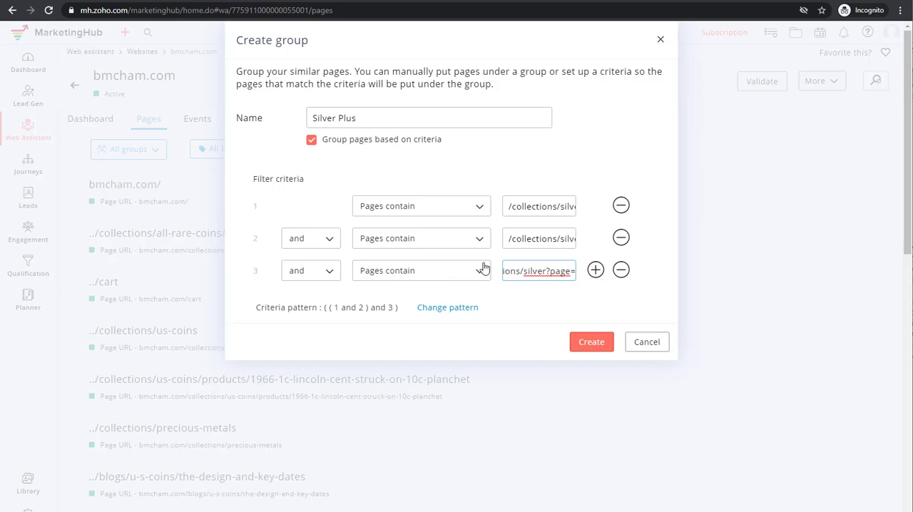
{"action": "type", "text": "4"}
{"action": "left_click", "coordinate": [591, 342]}
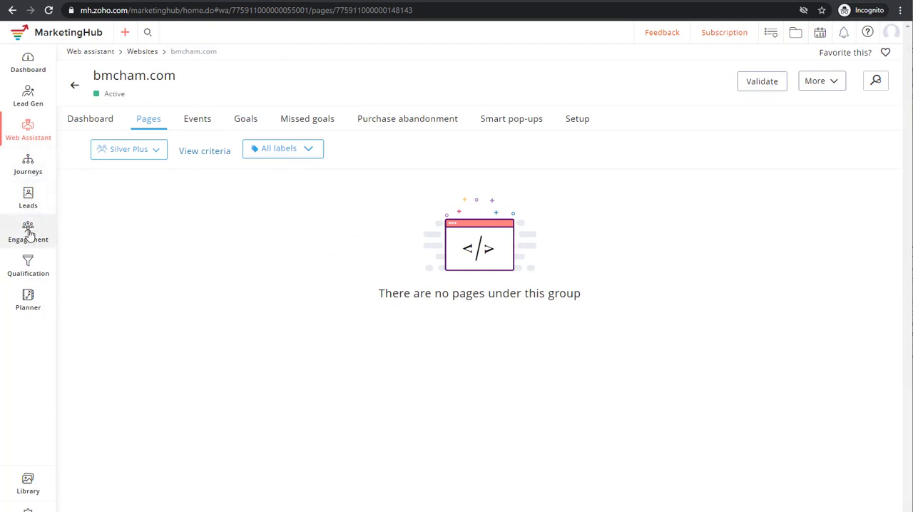
- Open the Silver product's details from the full list of products under Leads
{"action": "left_click", "coordinate": [28, 199]}
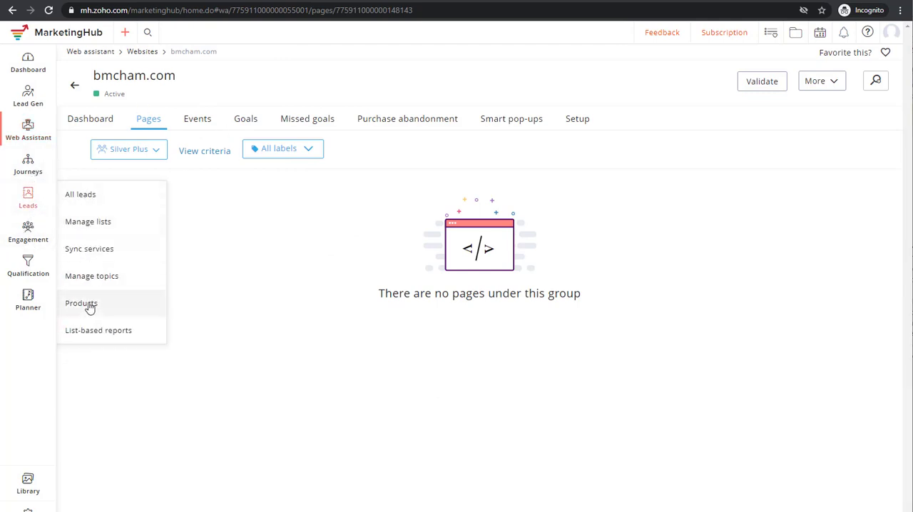
{"action": "left_click", "coordinate": [86, 304]}
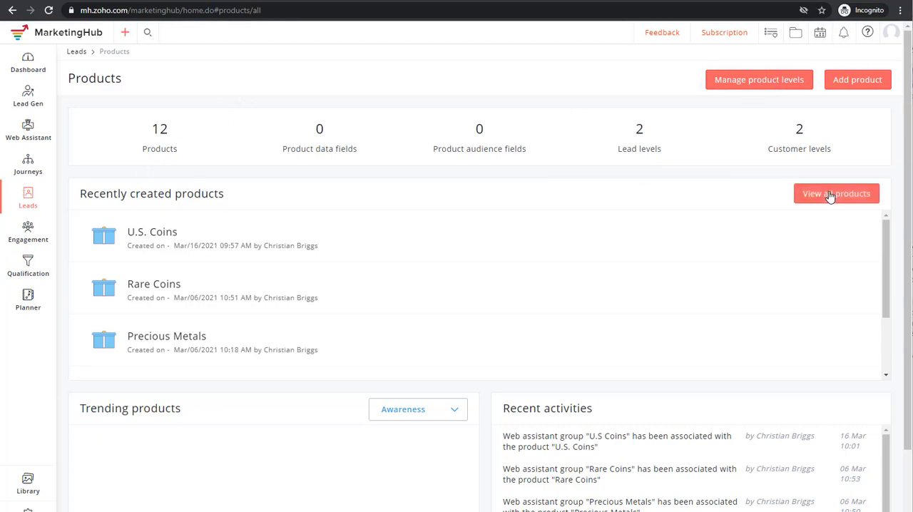
{"action": "left_click", "coordinate": [830, 195]}
{"action": "scroll", "coordinate": [172, 275], "scroll_direction": "down", "scroll_amount": 3}
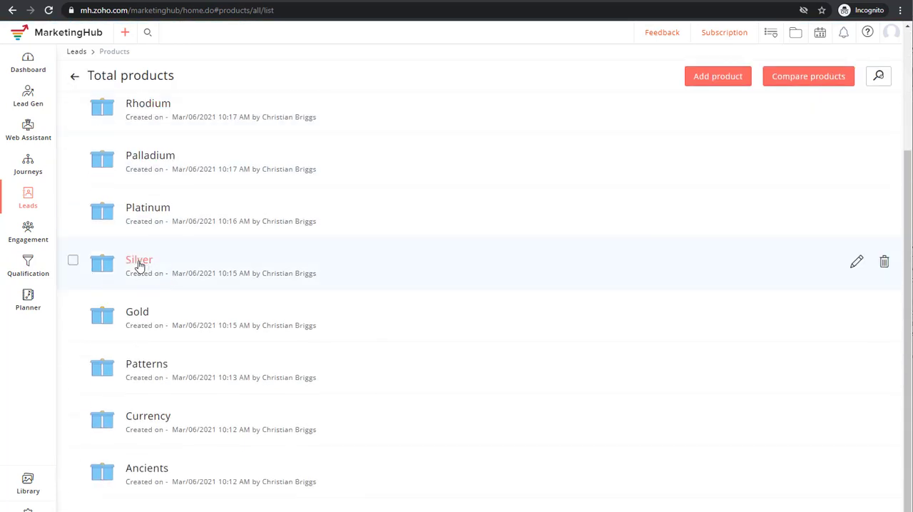
{"action": "left_click", "coordinate": [140, 261]}
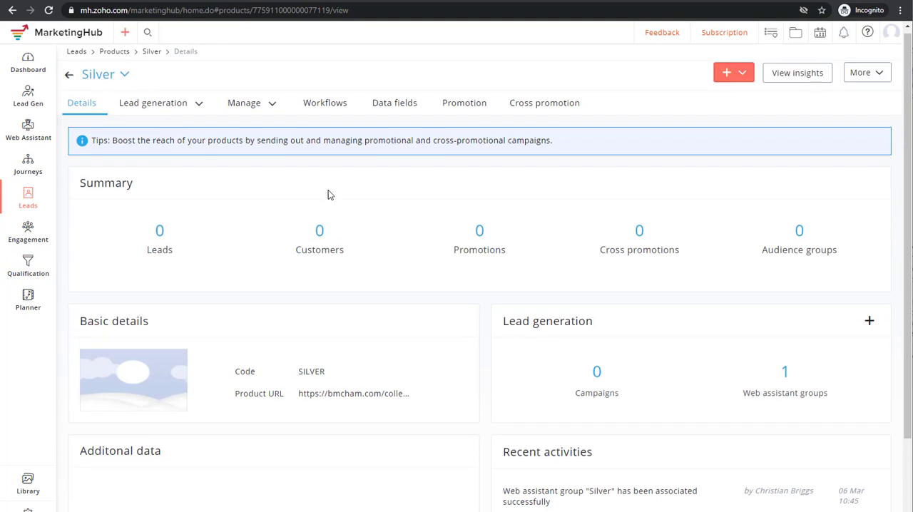
- From the Silver product's web assistant groups, begin associating another web assistant group and select Silver Plus
{"action": "left_click", "coordinate": [201, 107]}
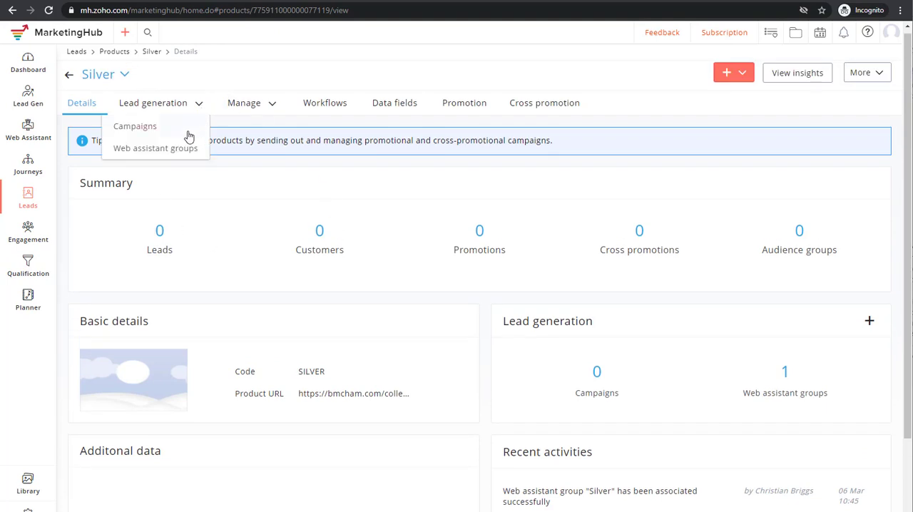
{"action": "left_click", "coordinate": [160, 151]}
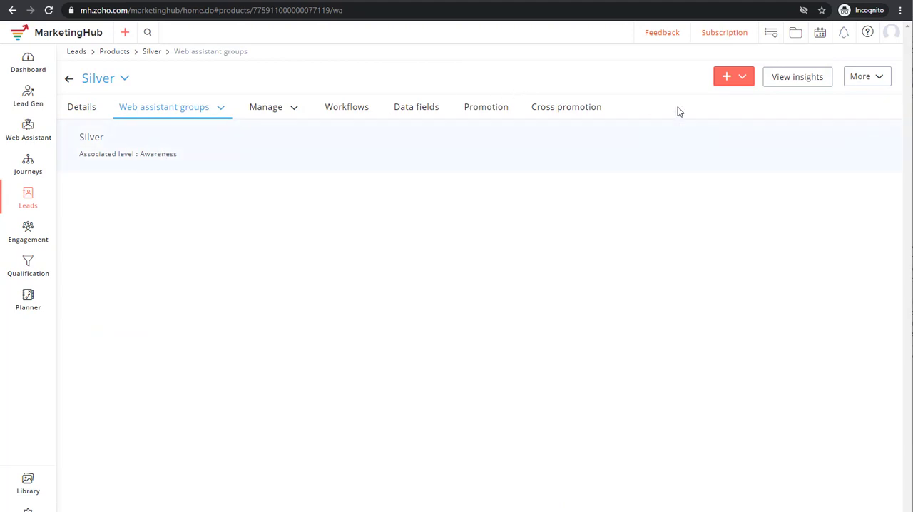
{"action": "left_click", "coordinate": [745, 81]}
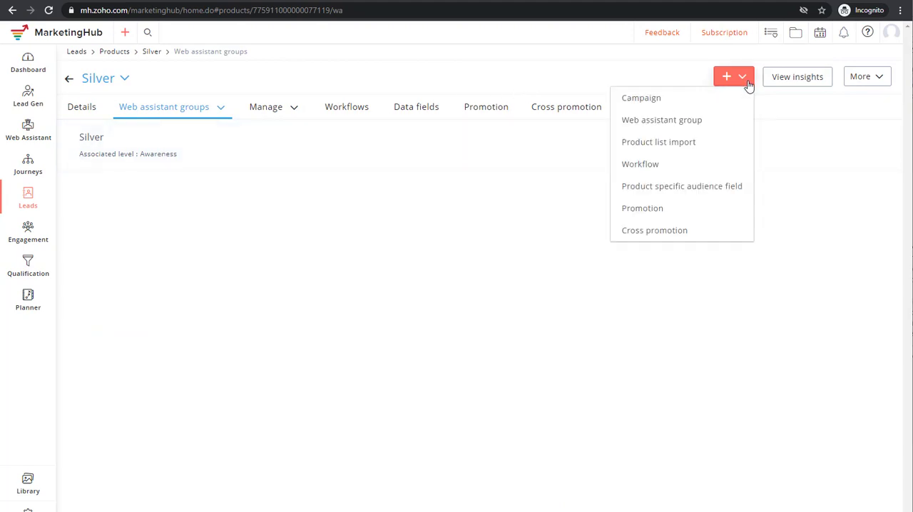
{"action": "left_click", "coordinate": [660, 123]}
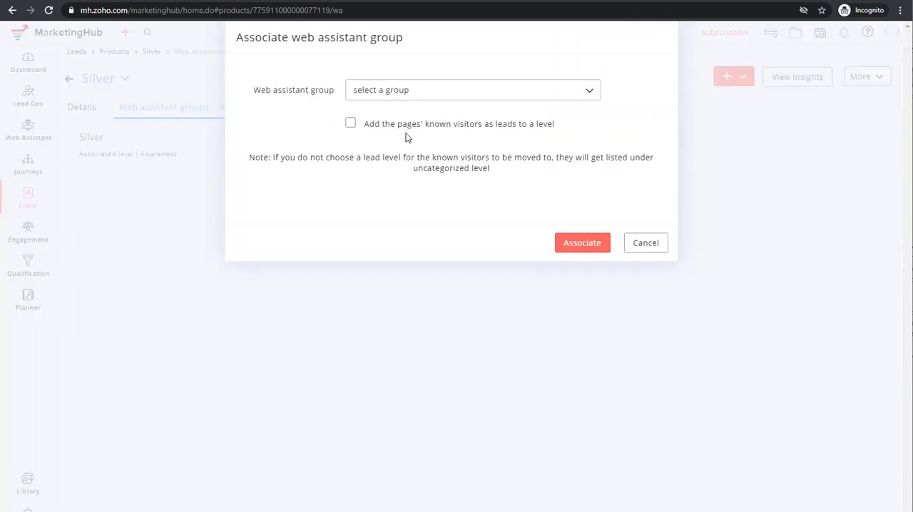
{"action": "left_click", "coordinate": [381, 92]}
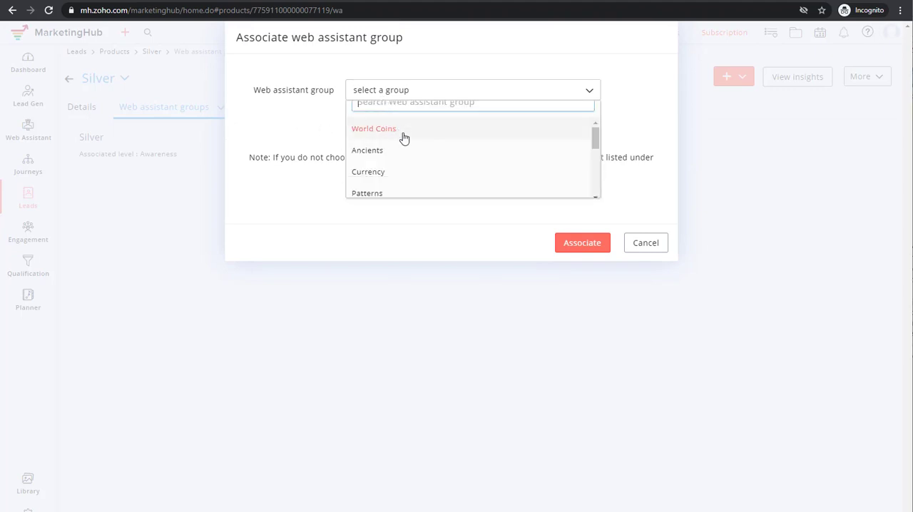
{"action": "scroll", "coordinate": [452, 156], "scroll_direction": "down", "scroll_amount": 3}
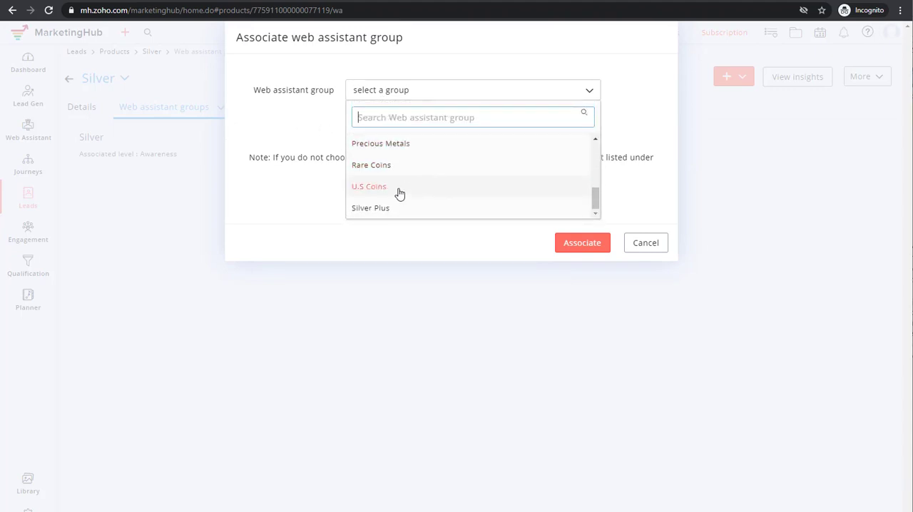
{"action": "left_click", "coordinate": [365, 214]}
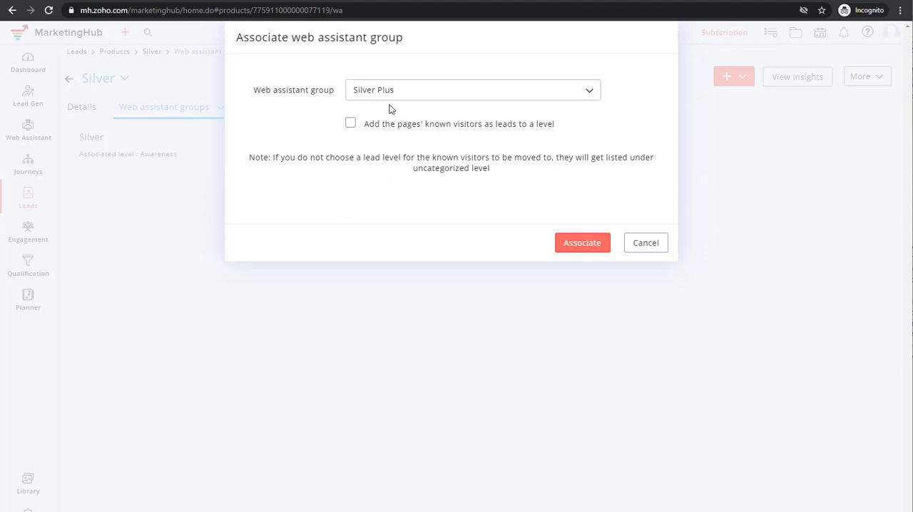
- Have the pages' known visitors added as leads to the Engagement level and associate the Silver Plus group with the product
{"action": "left_click", "coordinate": [352, 125]}
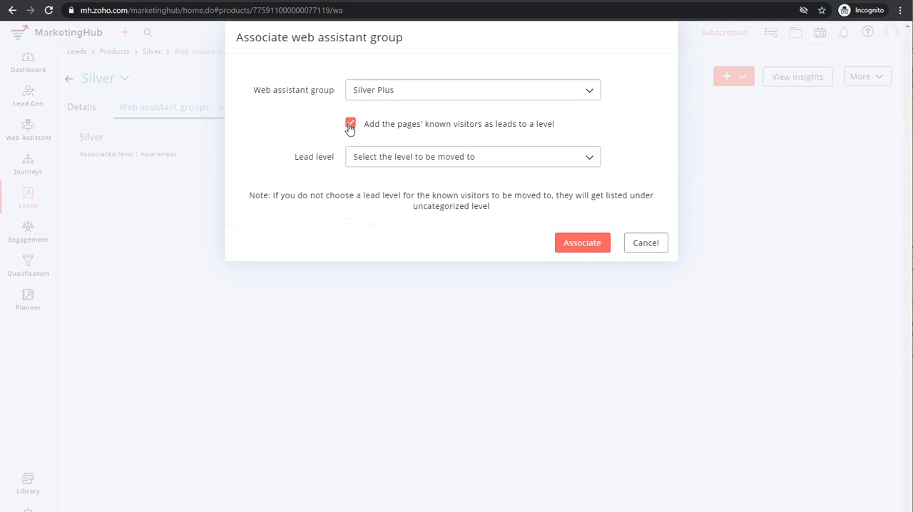
{"action": "left_click", "coordinate": [444, 158]}
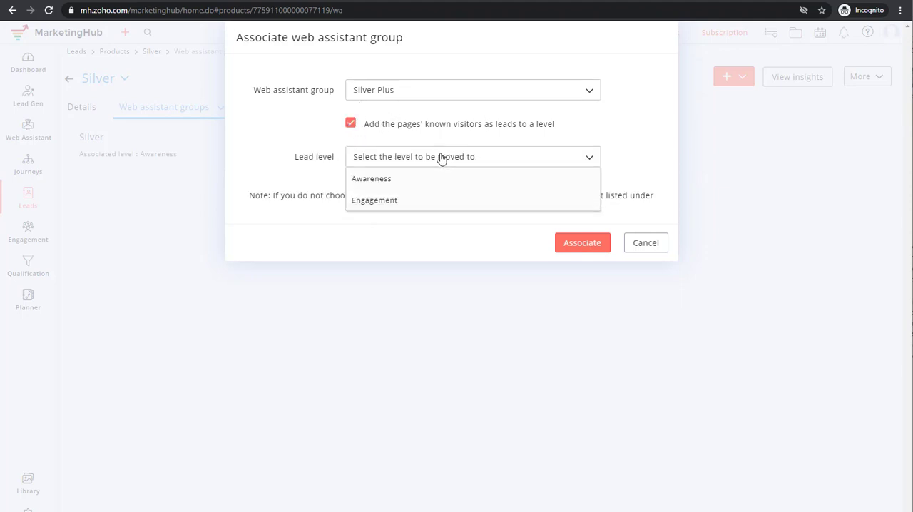
{"action": "left_click", "coordinate": [366, 203]}
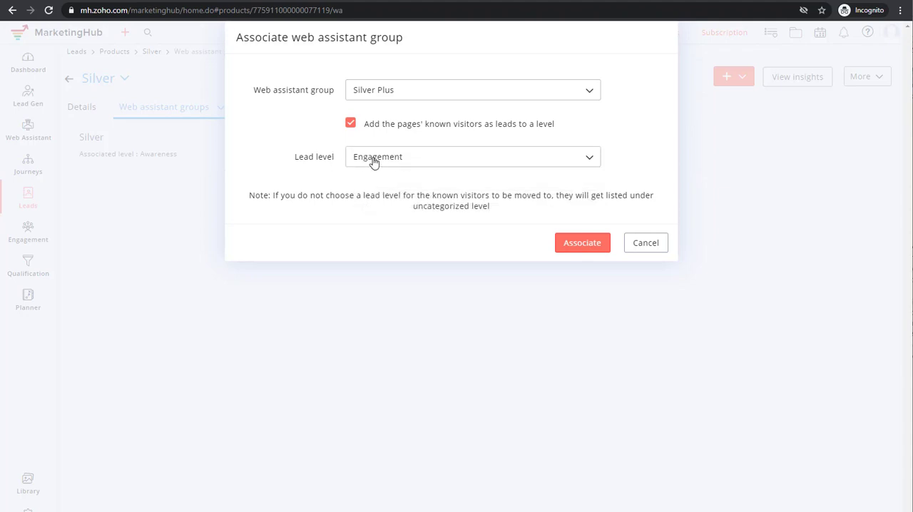
{"action": "left_click", "coordinate": [579, 244]}
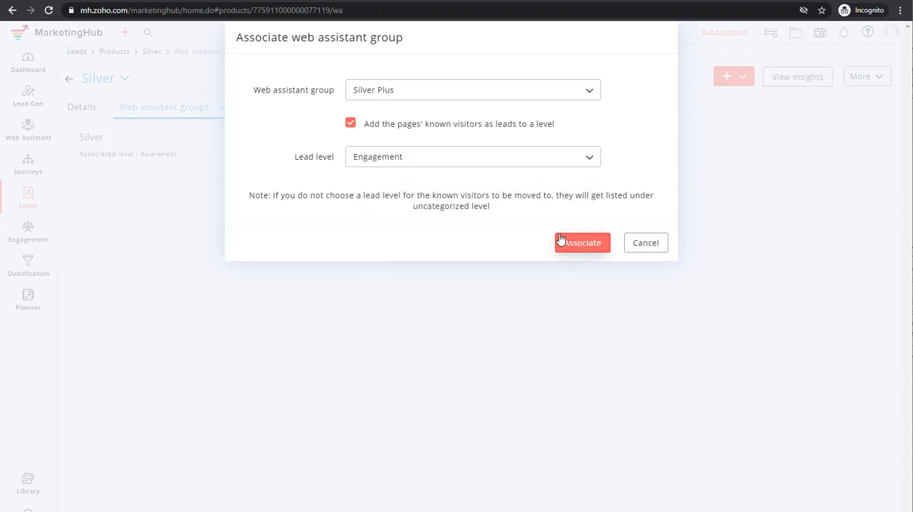